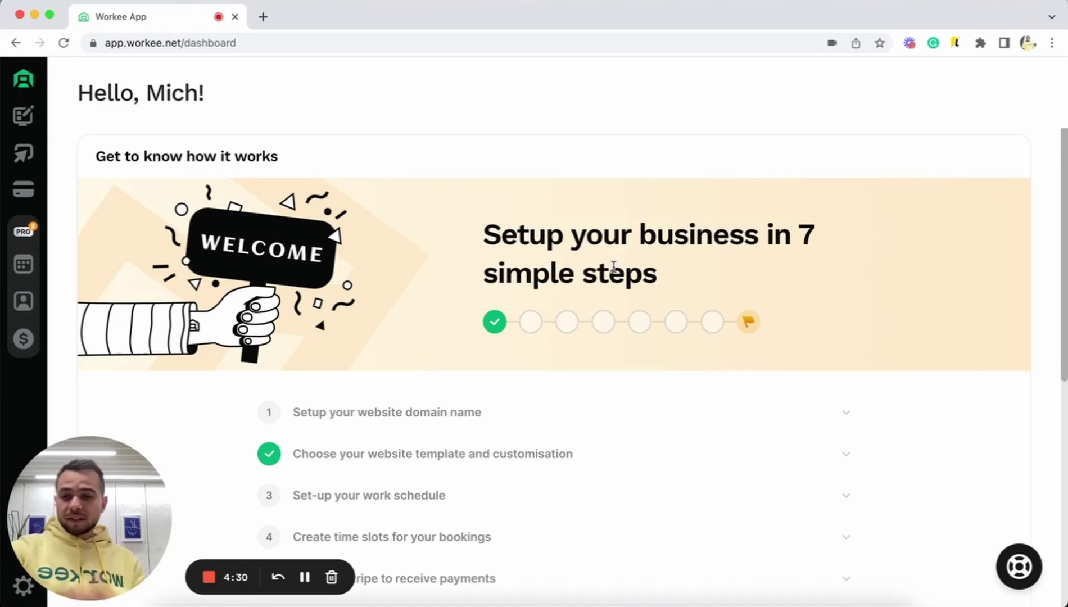
- Open the personal website and scroll the Business Coach page down to About Me and back up
click(31, 116)
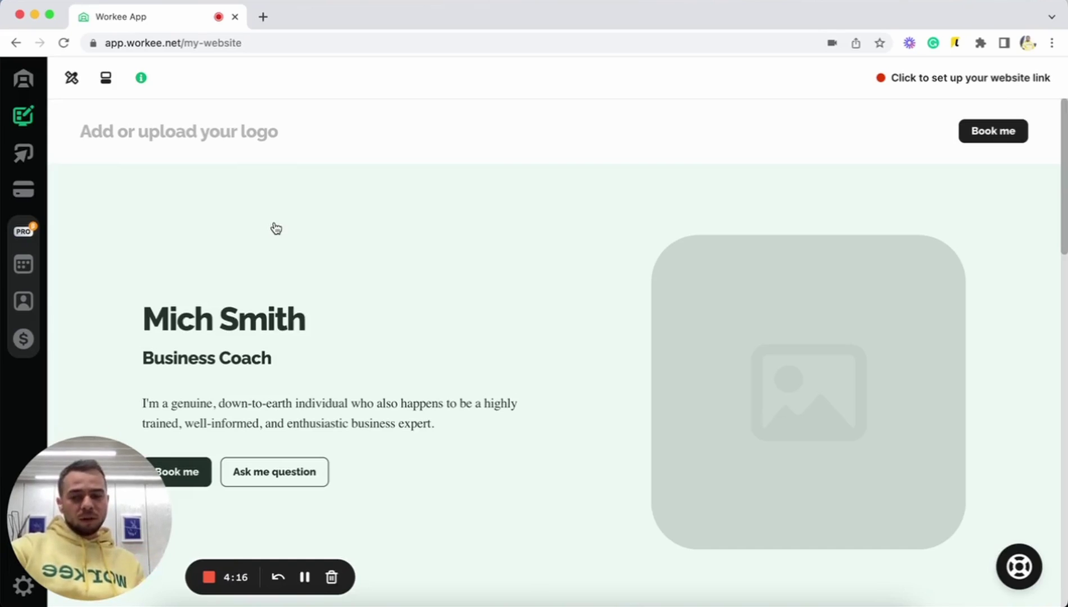
scroll(276, 229, down, 3)
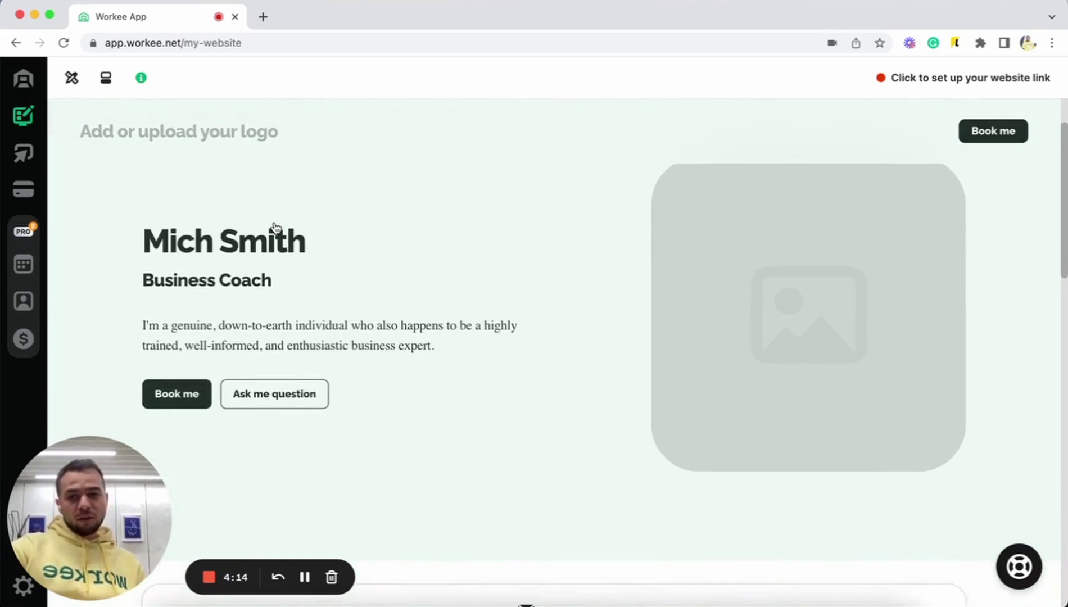
scroll(385, 385, down, 7)
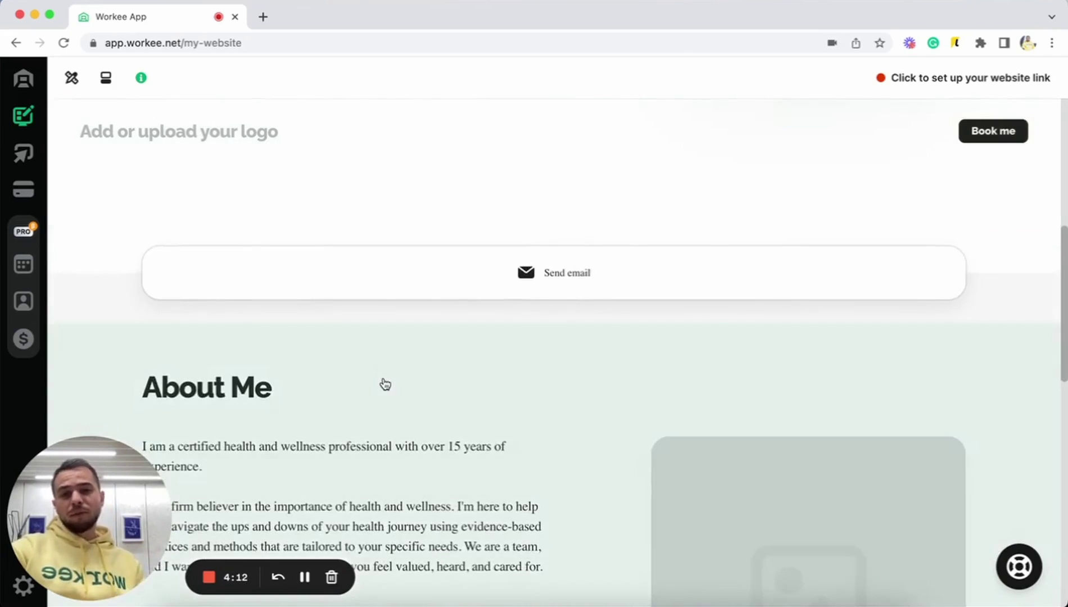
scroll(385, 385, up, 8)
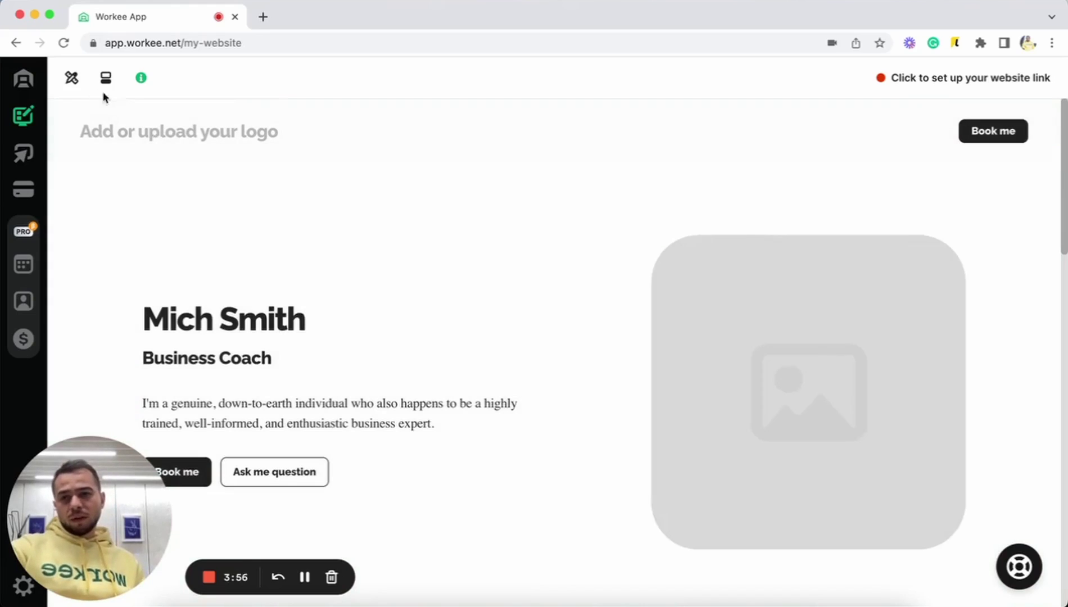
- Open the website Styles and look over the Basic template card's details
click(71, 79)
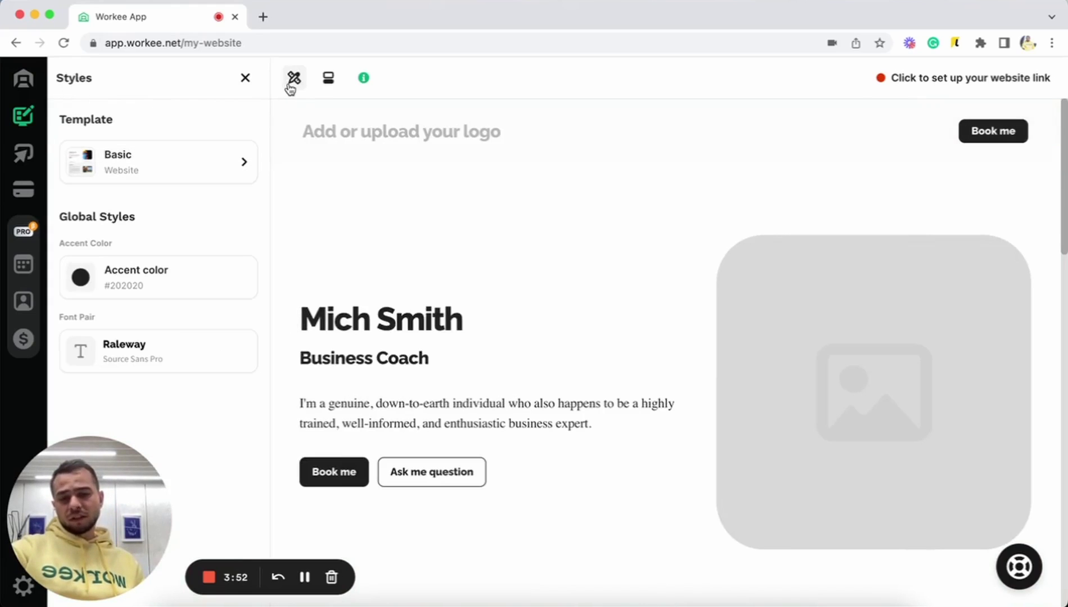
click(184, 153)
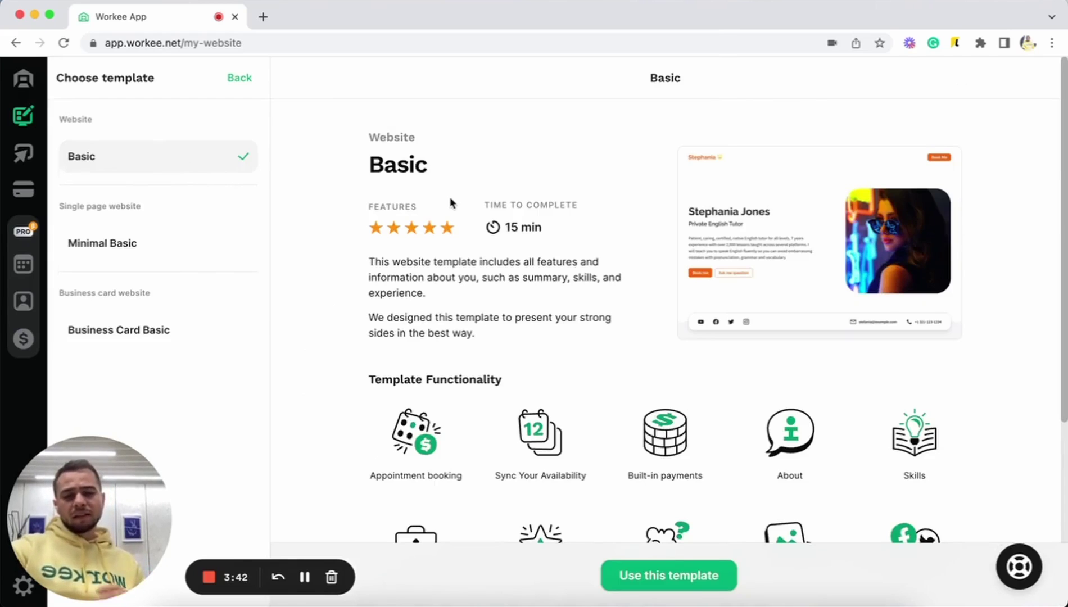
scroll(470, 231, down, 3)
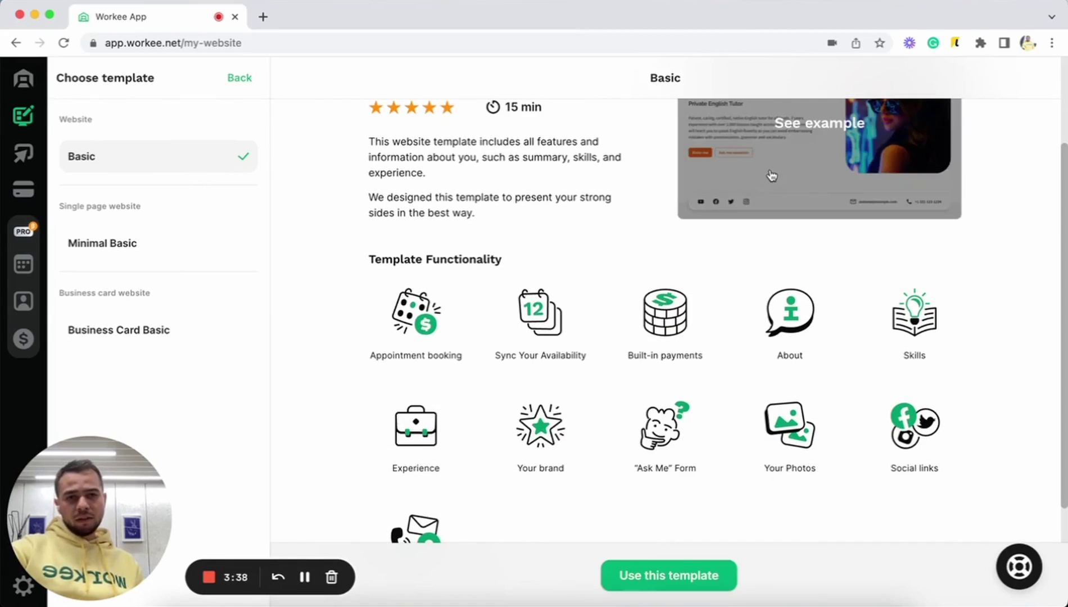
scroll(770, 177, up, 2)
scroll(772, 275, up, 1)
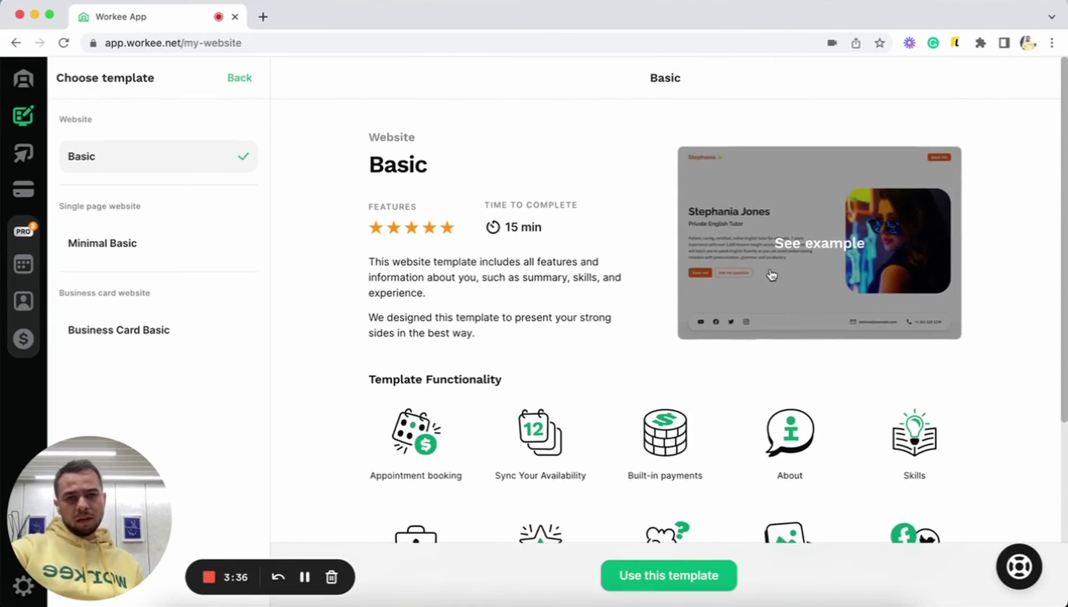
- Scroll through the Basic template's full example site, then close the preview
click(772, 275)
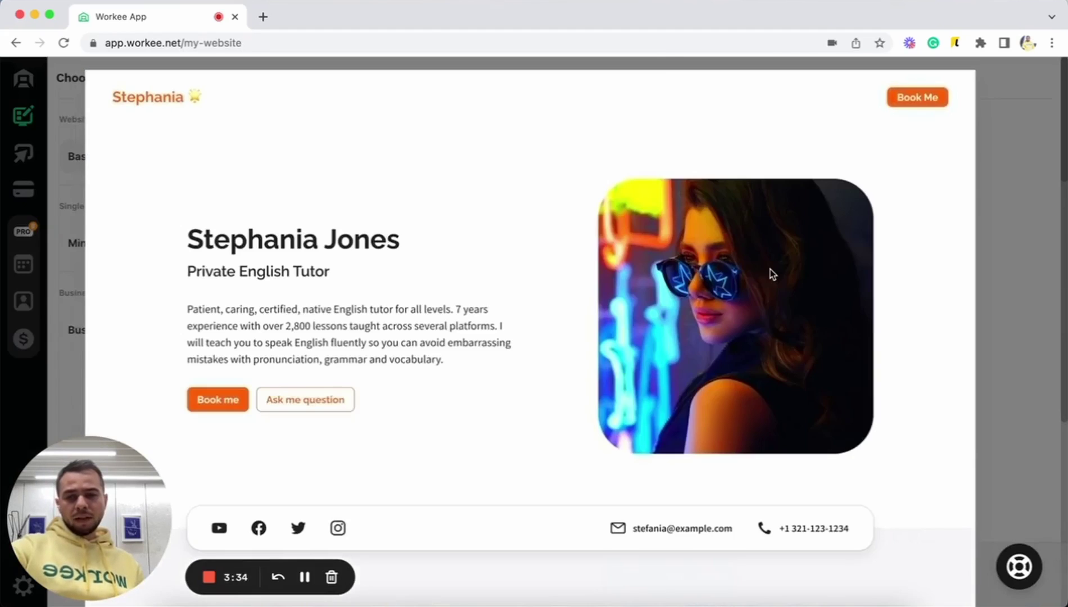
scroll(770, 269, down, 2)
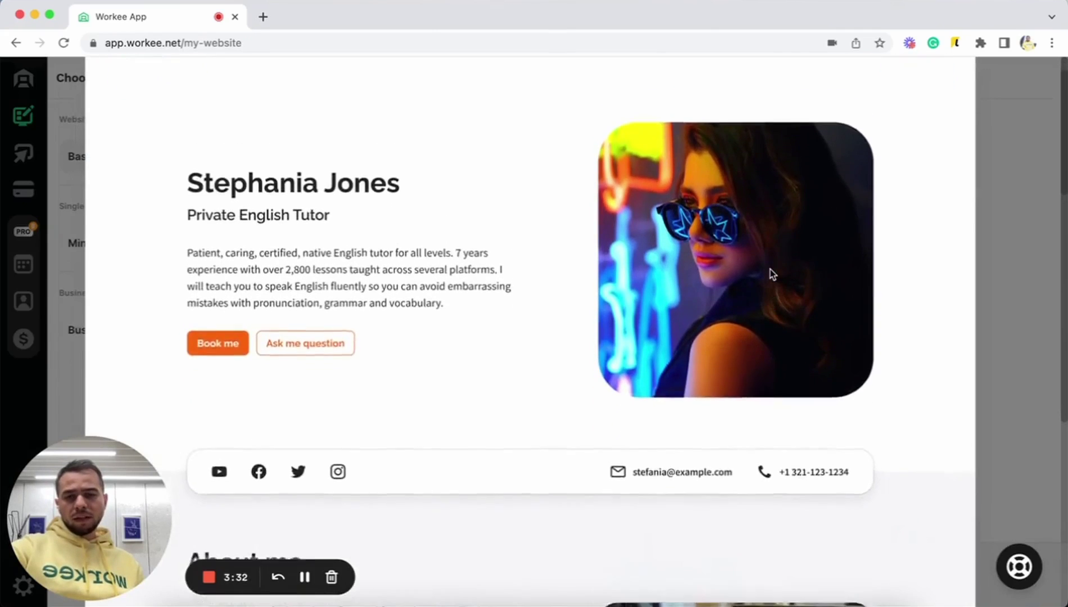
scroll(770, 270, down, 15)
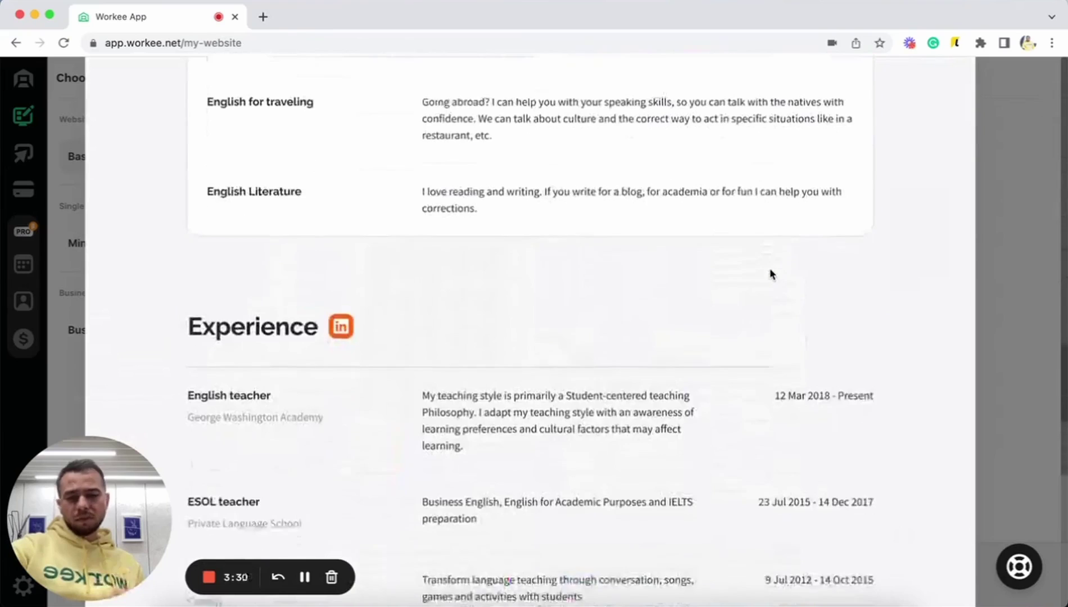
scroll(771, 274, down, 8)
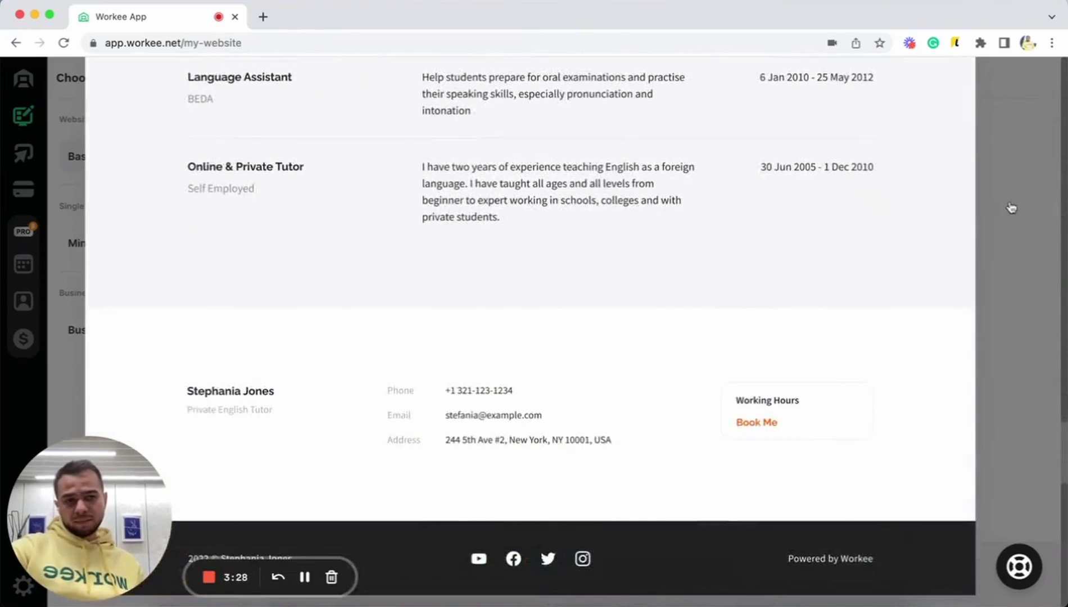
click(1012, 208)
- Show the Minimal Basic template's details and scroll through them
click(190, 255)
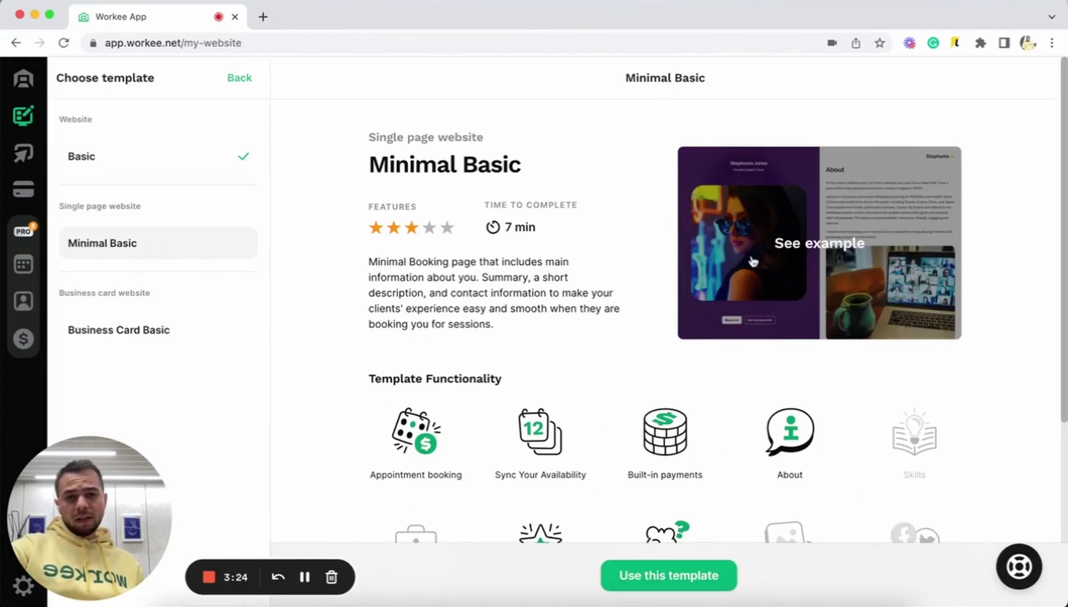
scroll(759, 360, down, 3)
scroll(759, 360, up, 2)
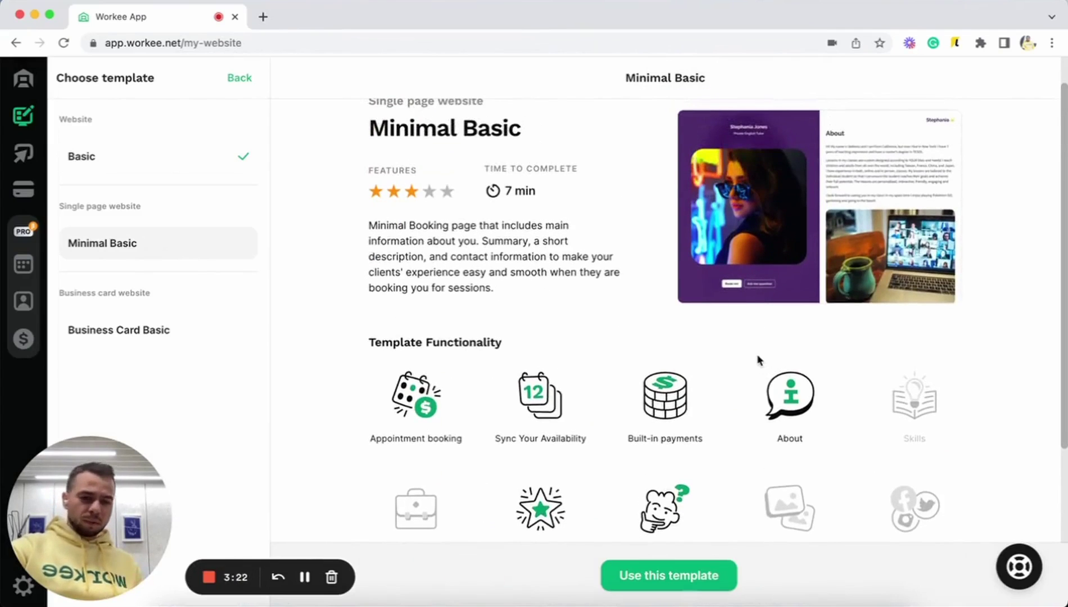
scroll(759, 361, down, 3)
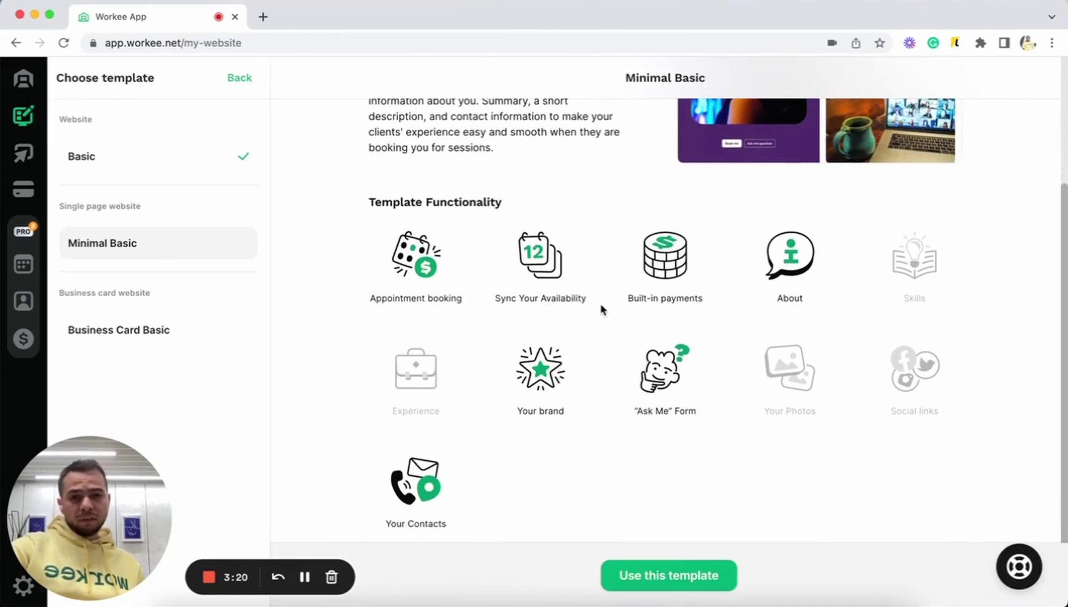
scroll(602, 309, up, 3)
scroll(601, 309, down, 2)
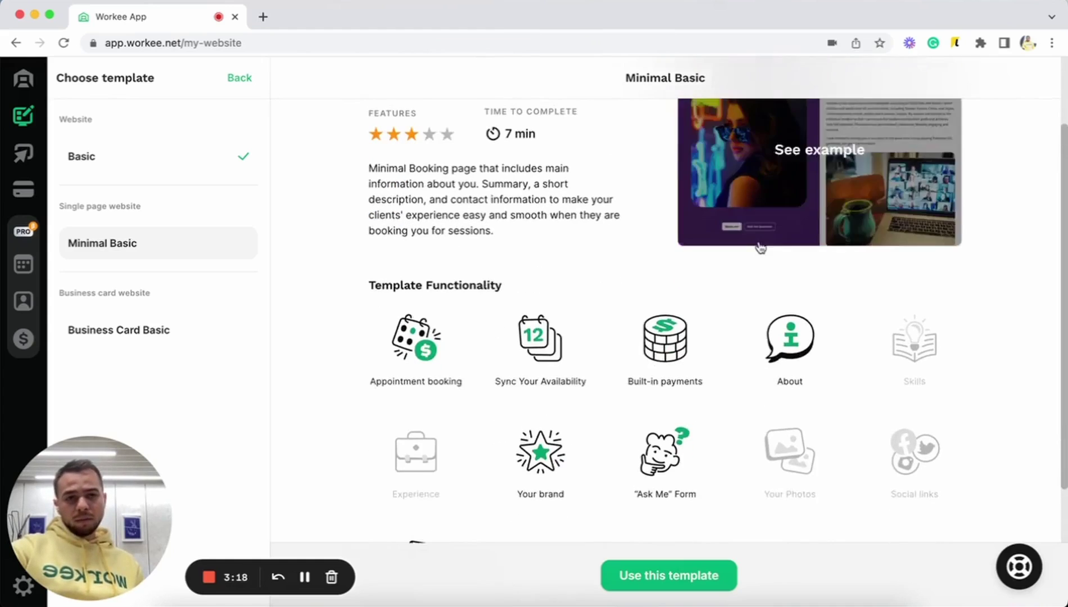
- View Minimal Basic's full example page down to its Contact details section
click(759, 243)
scroll(608, 310, down, 2)
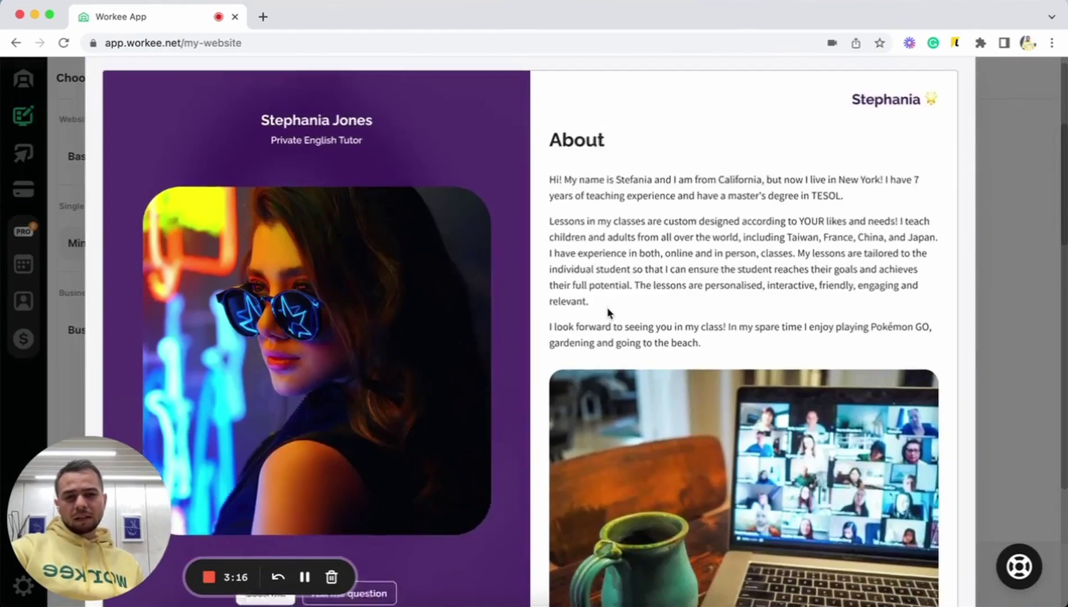
scroll(609, 314, up, 2)
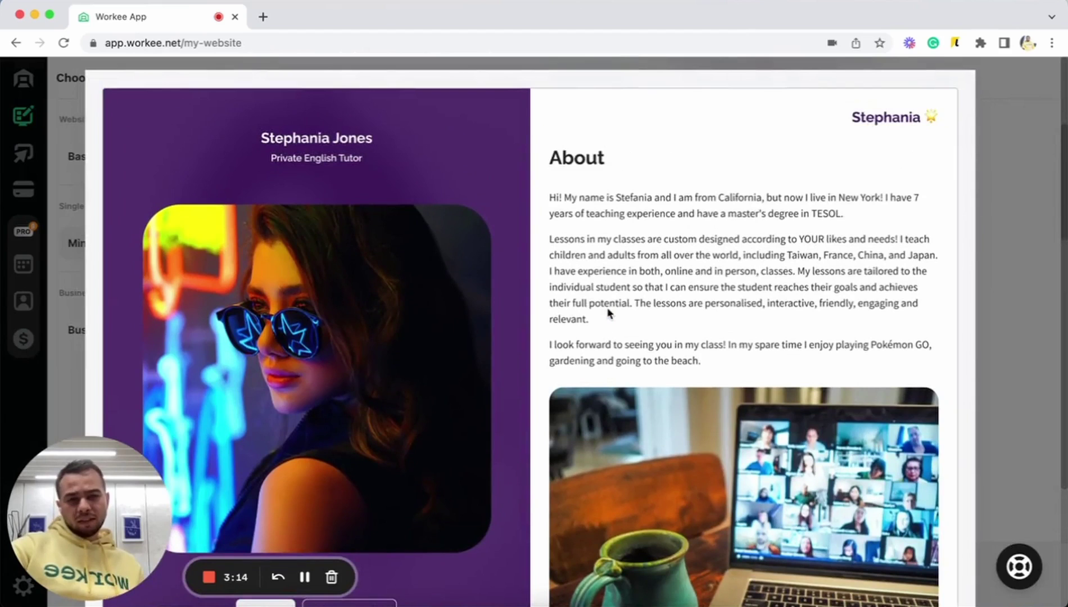
scroll(608, 313, down, 15)
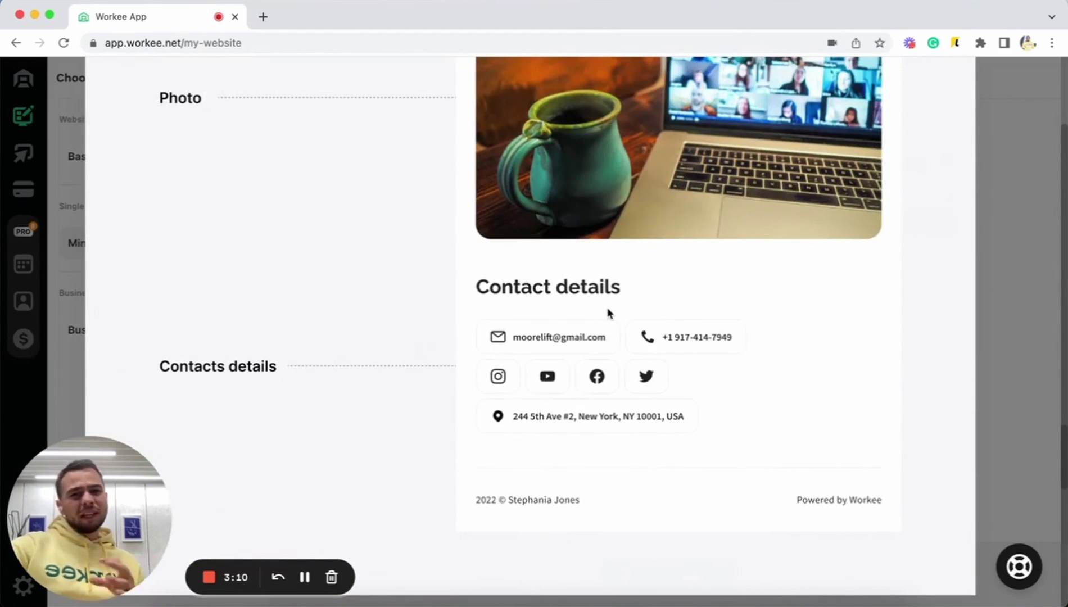
- Close the Minimal Basic preview and review the Business Card Basic template's details
click(1015, 176)
click(101, 333)
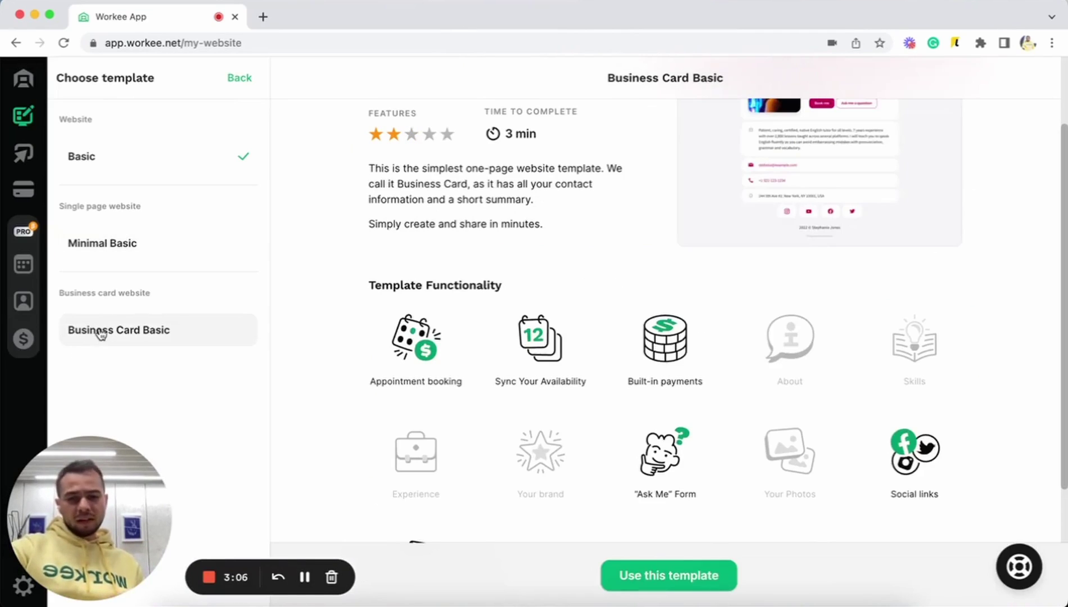
scroll(453, 257, up, 2)
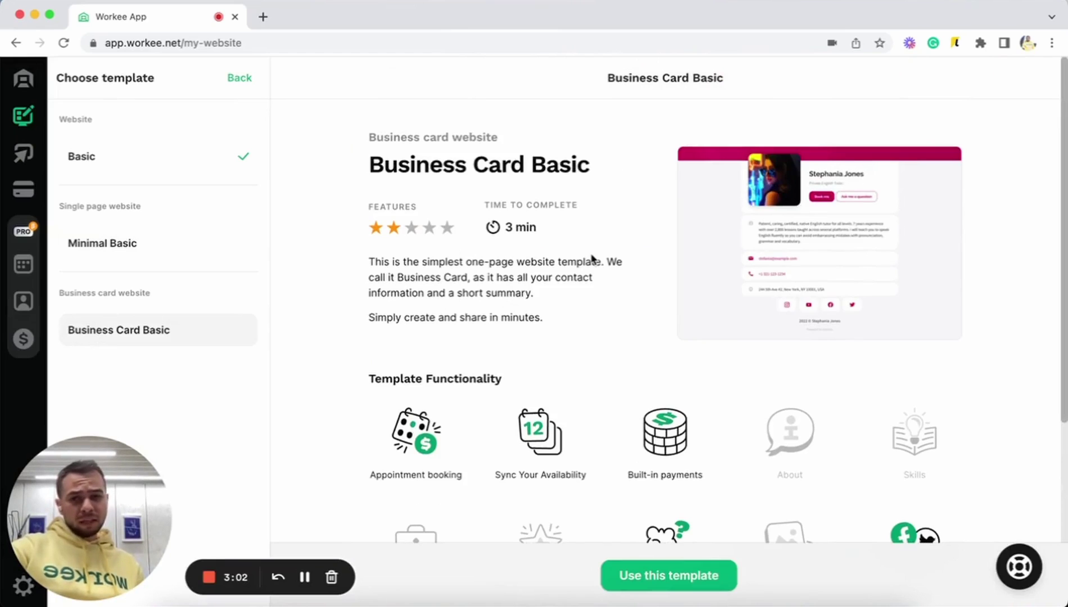
scroll(592, 259, down, 3)
scroll(591, 258, up, 1)
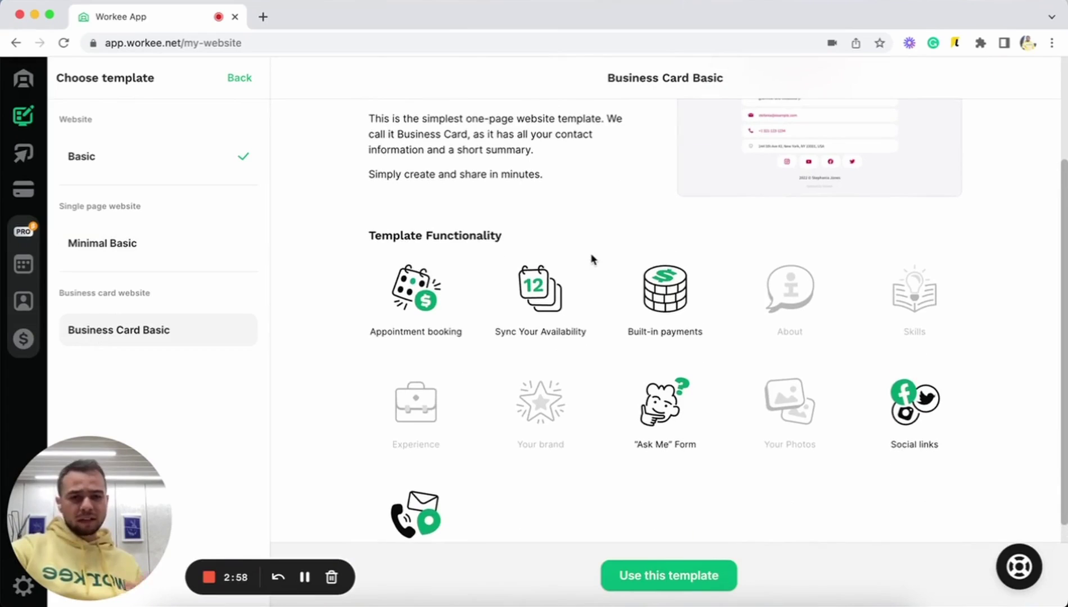
scroll(591, 259, up, 3)
- Scroll through Business Card Basic's full example, then close the preview
click(846, 264)
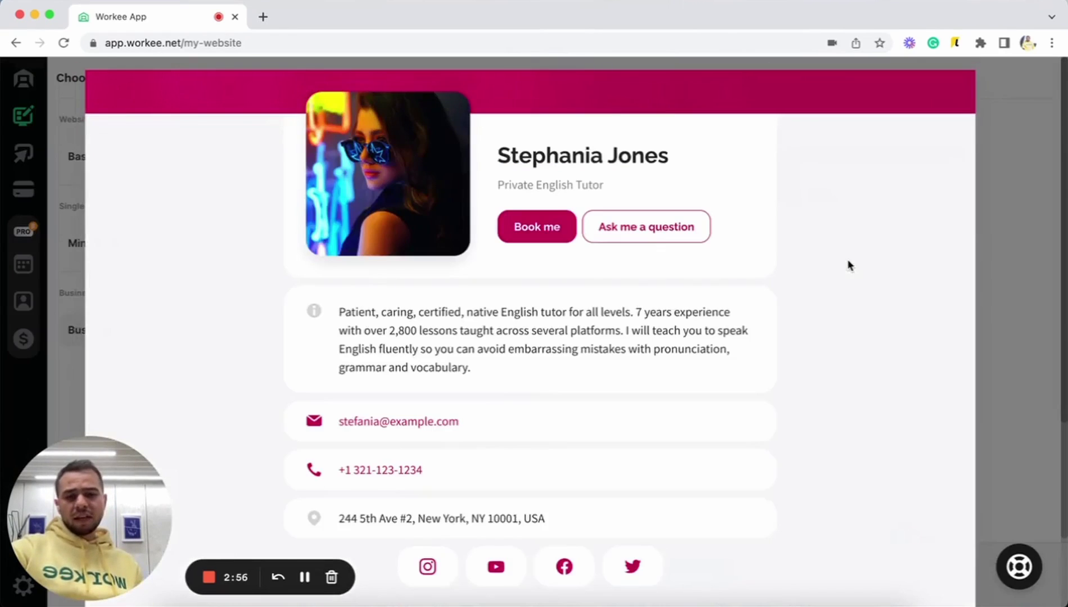
scroll(638, 405, down, 3)
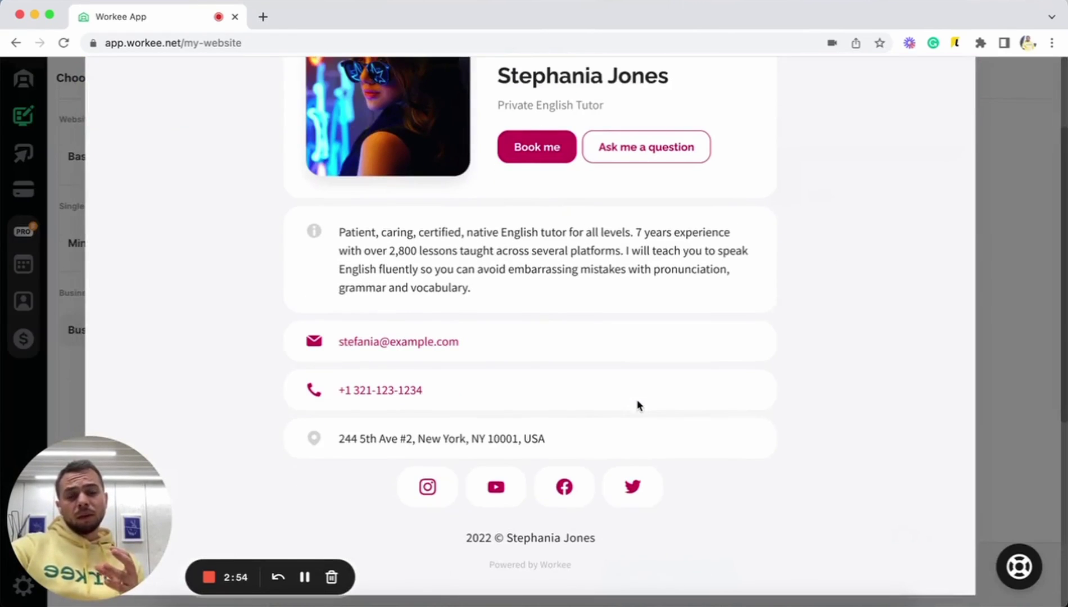
scroll(638, 405, up, 3)
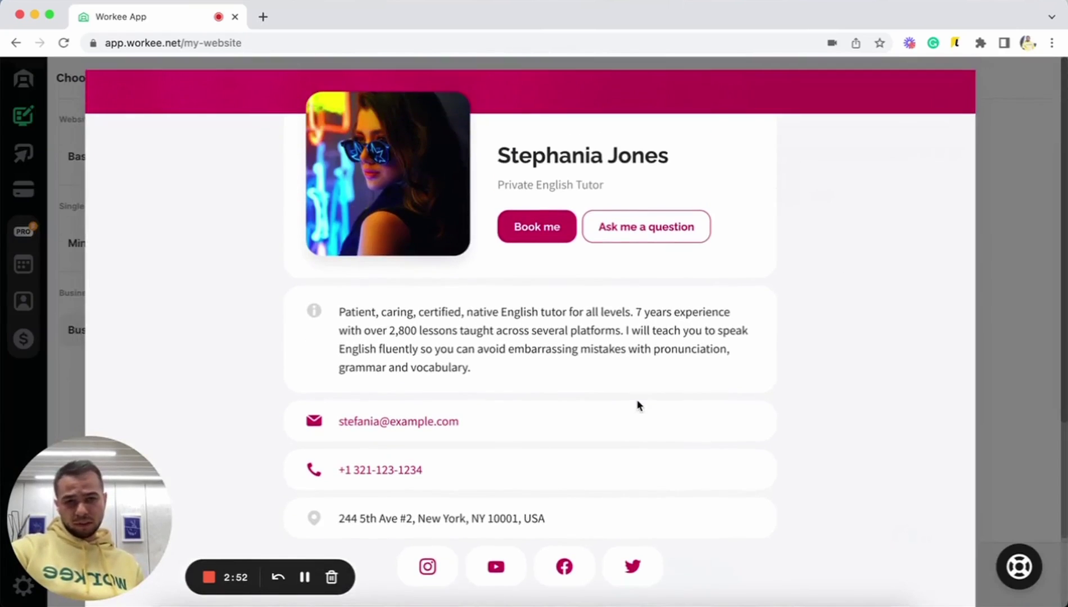
click(989, 204)
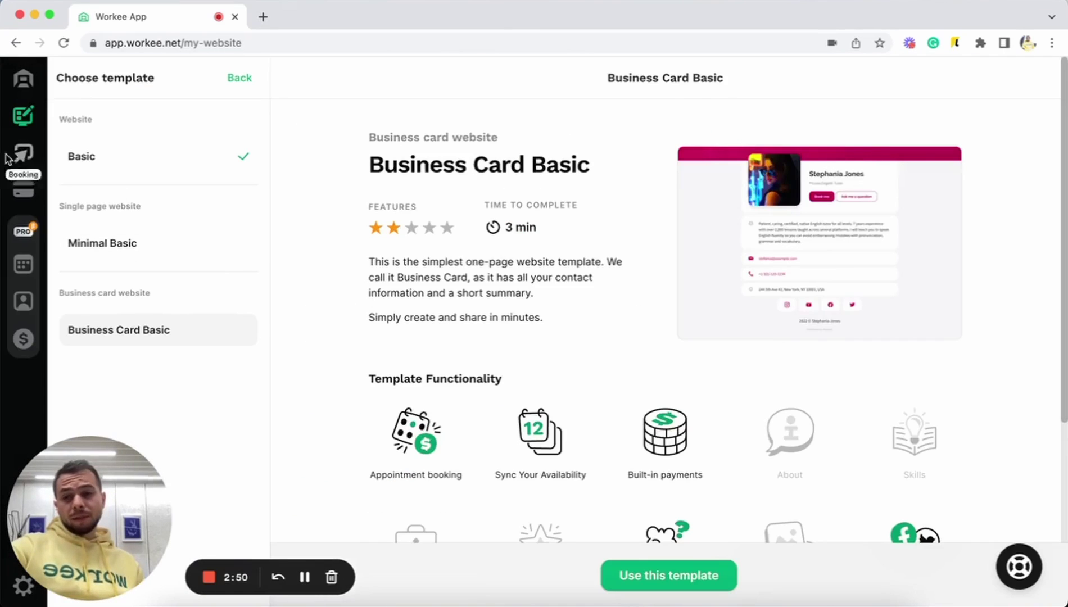
- Apply the Minimal Basic template to the website and scroll the result
click(145, 244)
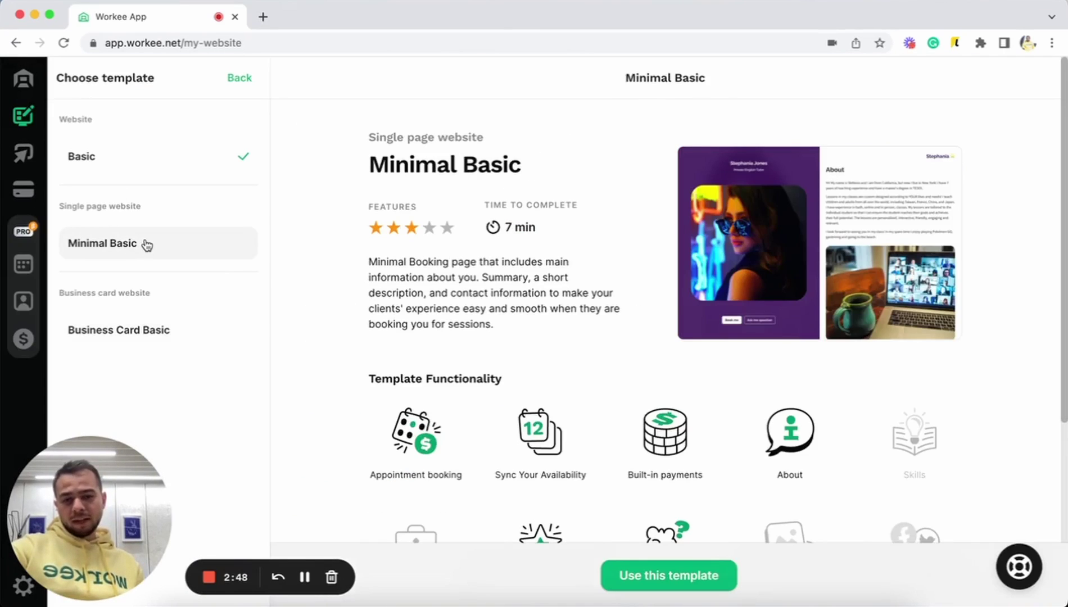
click(694, 576)
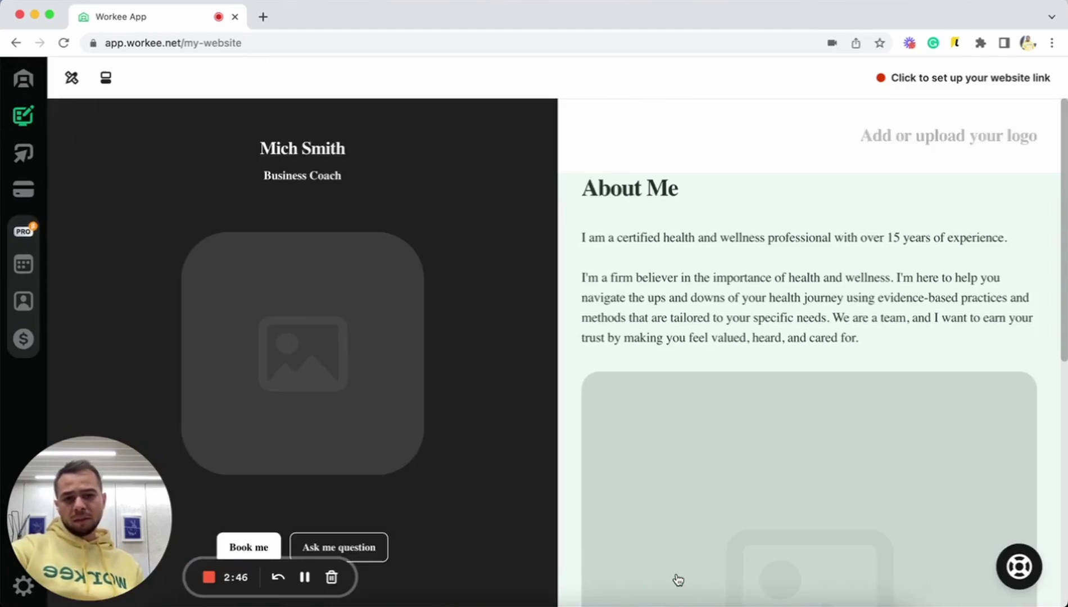
scroll(594, 429, down, 3)
scroll(594, 430, down, 3)
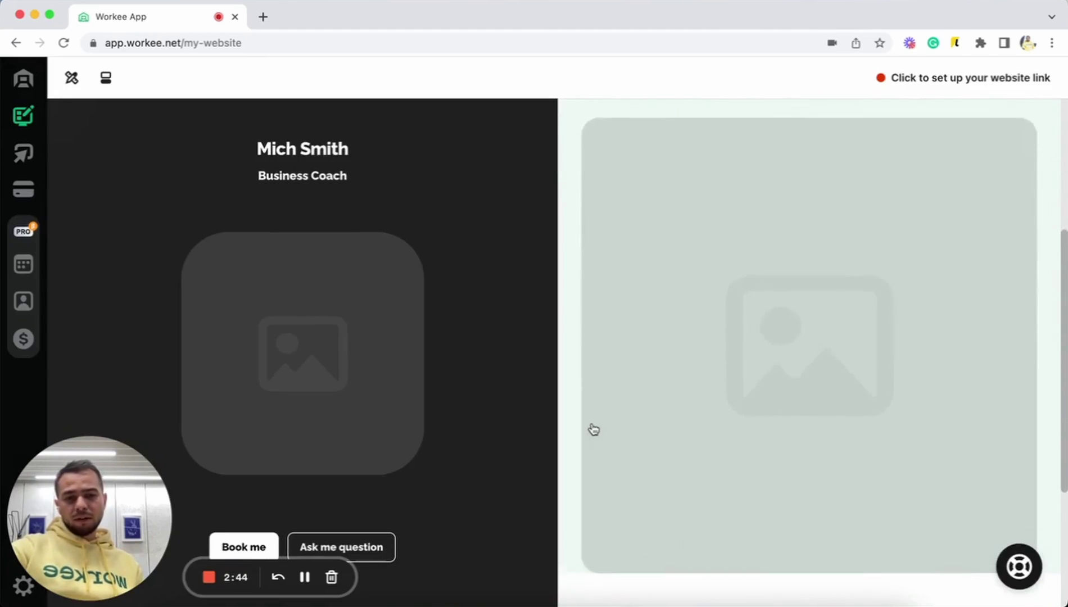
scroll(594, 430, down, 15)
scroll(594, 429, up, 15)
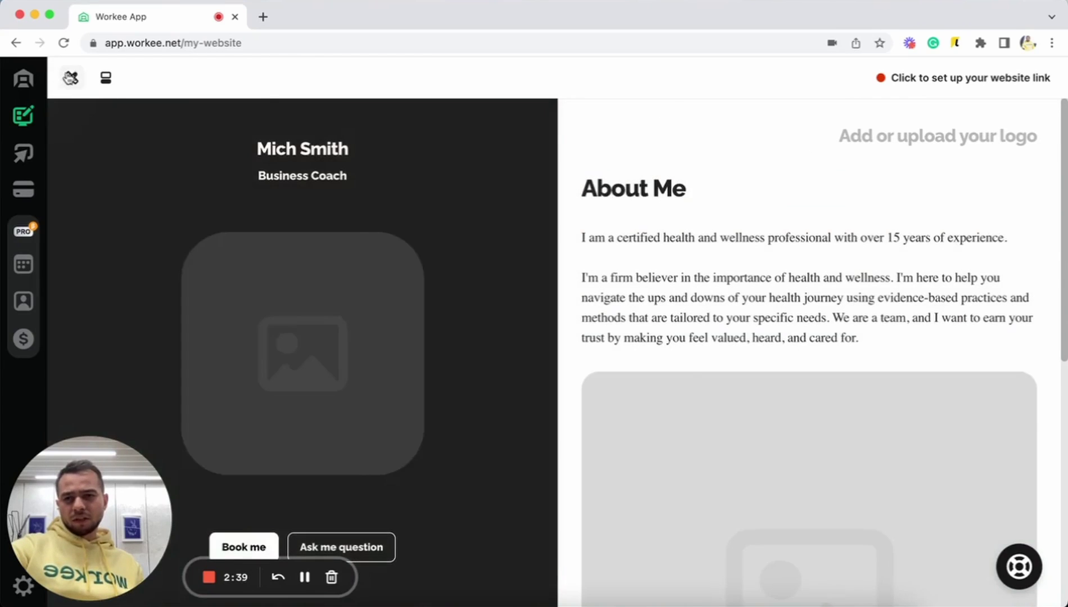
- Set the site's accent colour to green #00B294 in Styles
click(72, 77)
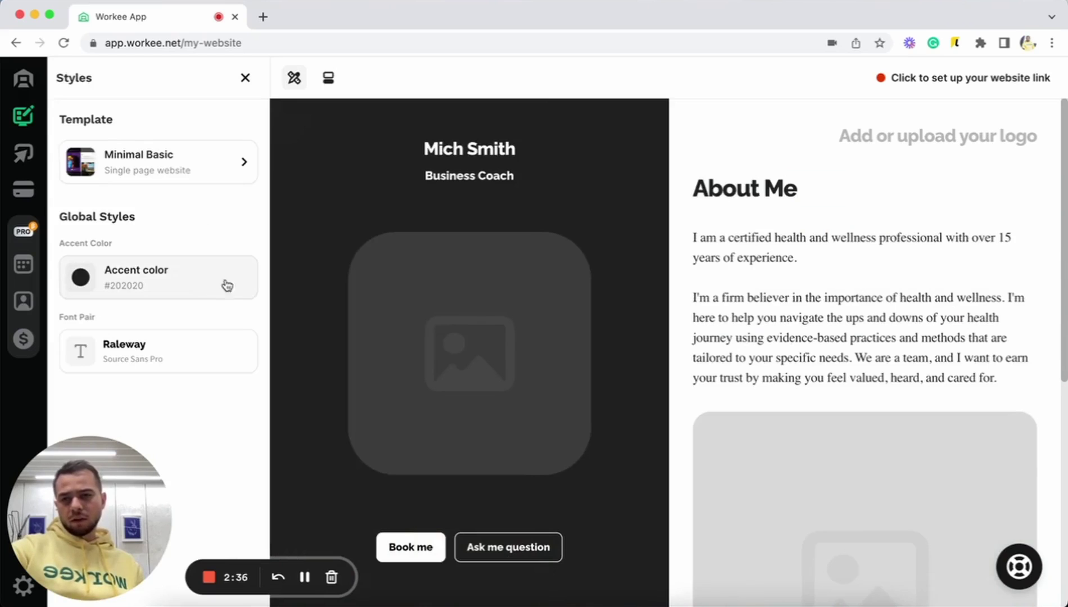
click(208, 295)
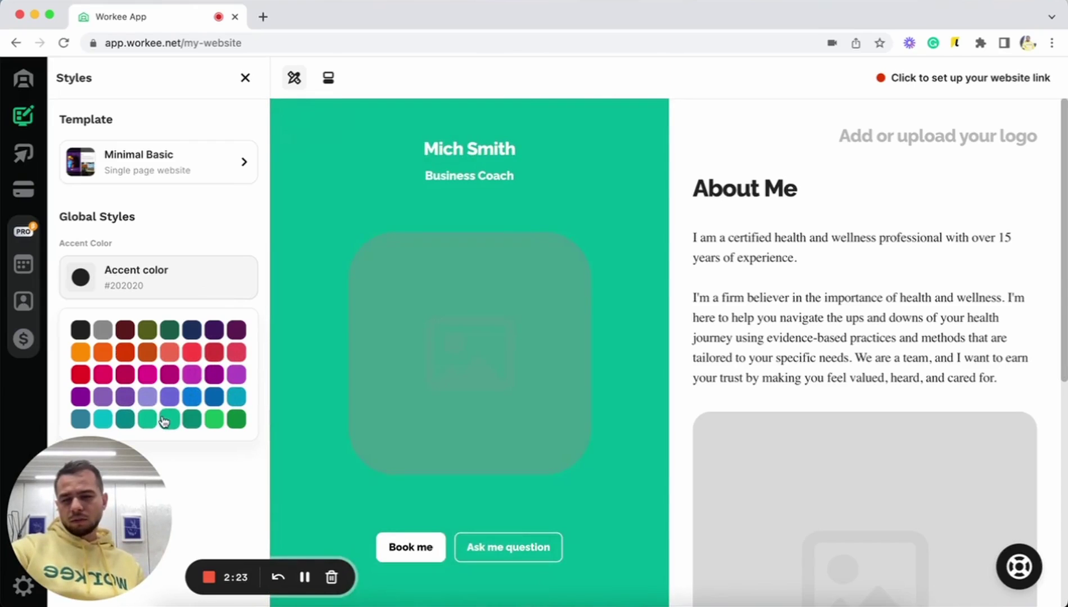
click(163, 421)
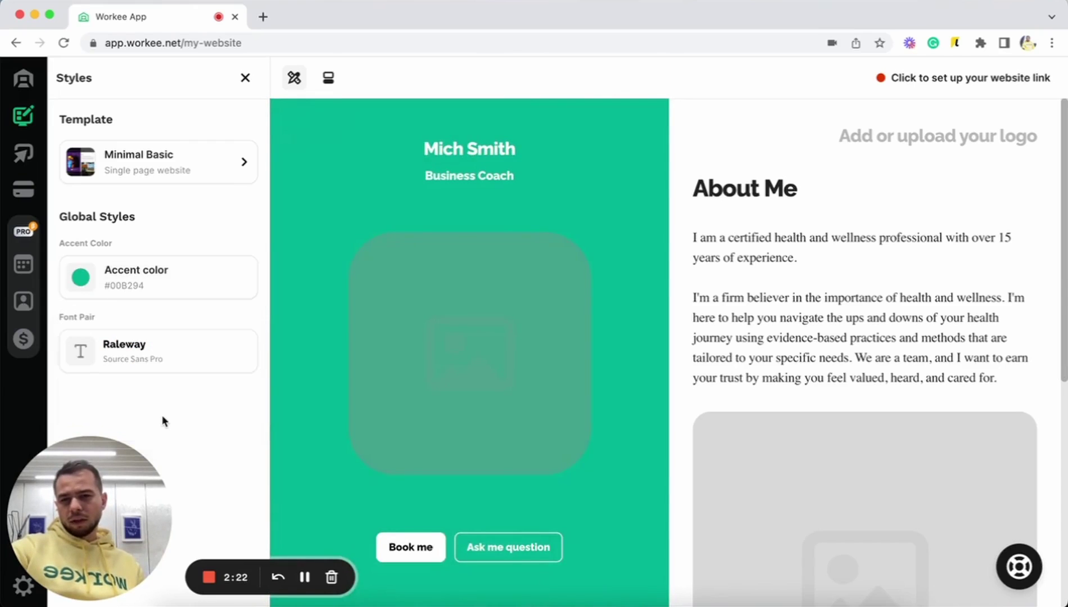
- Browse the font pair list and pick IBM Plex Sans with IBM Plex Mono
click(190, 368)
scroll(159, 209, down, 2)
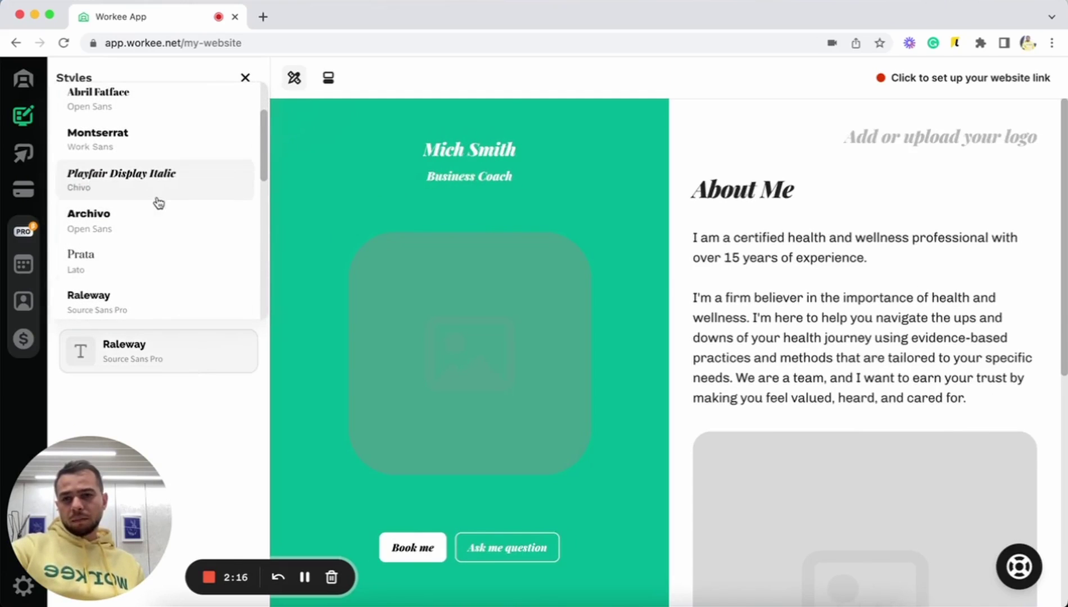
scroll(164, 192, down, 5)
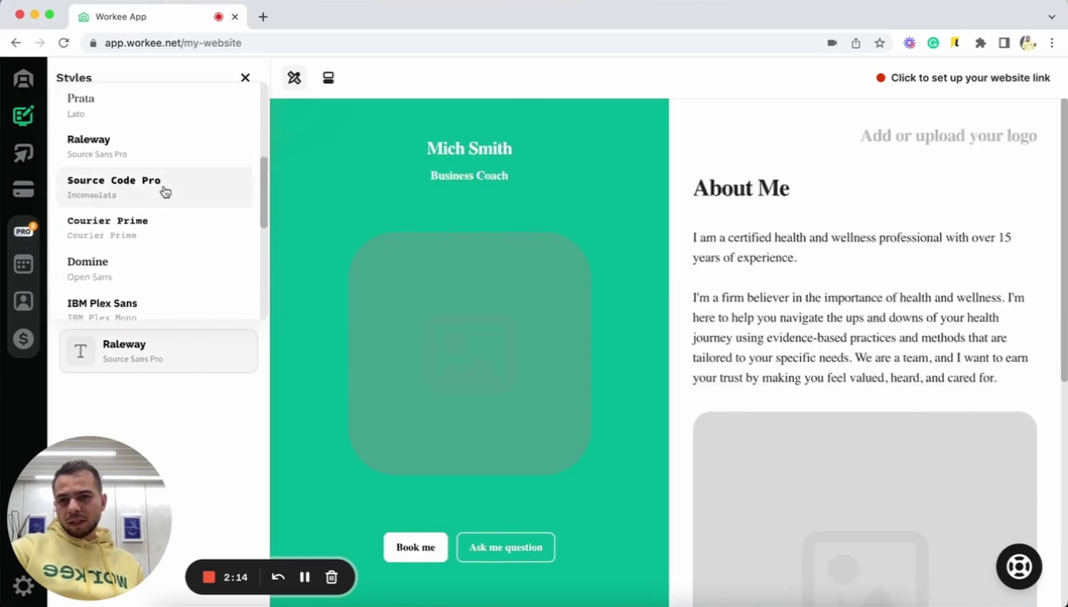
scroll(165, 135, up, 1)
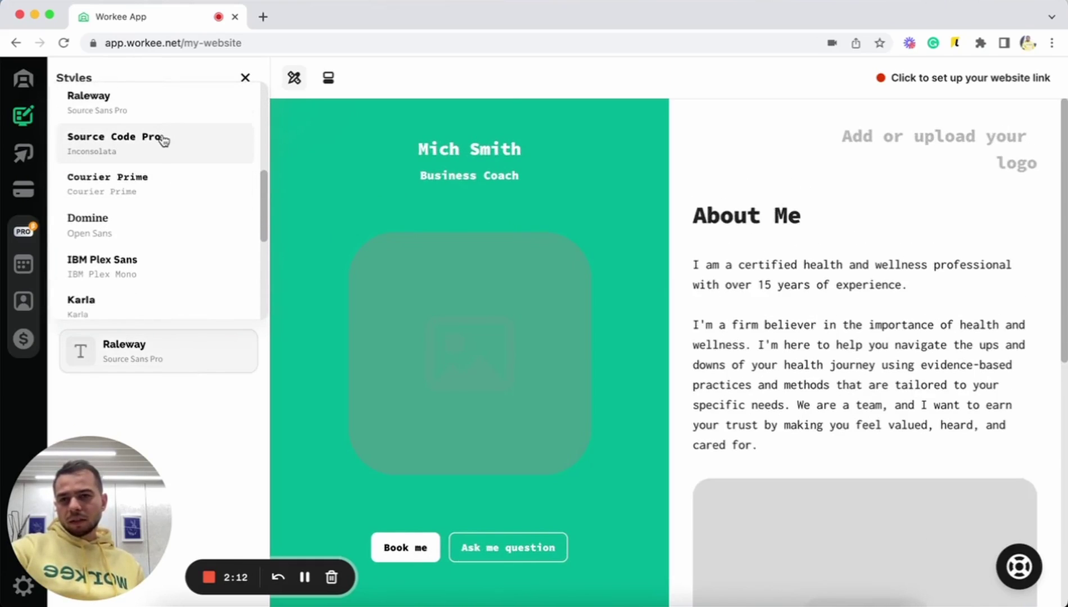
scroll(161, 241, down, 1)
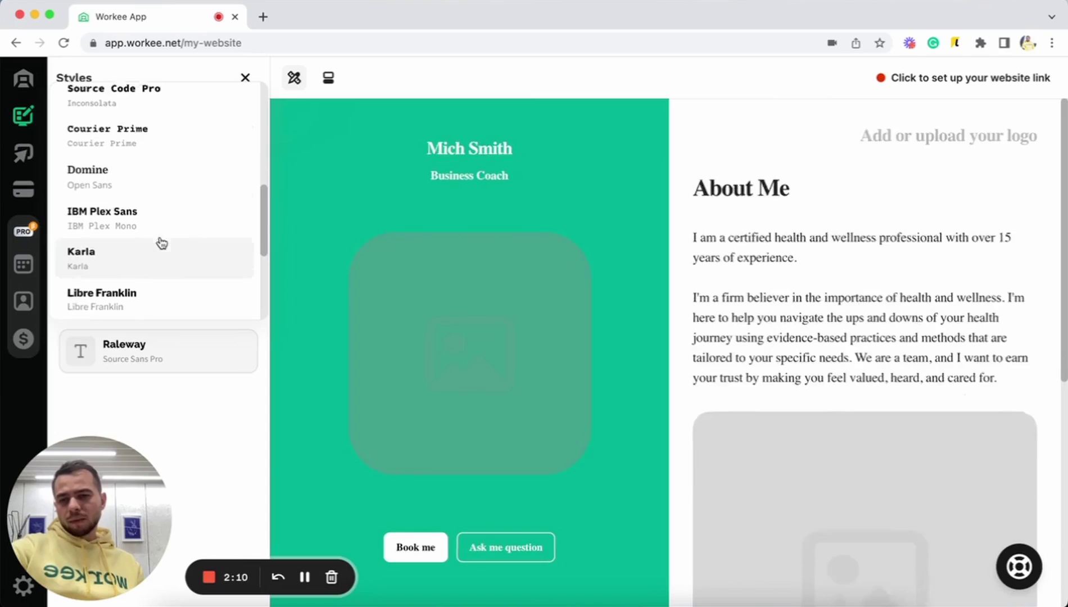
scroll(162, 243, down, 1)
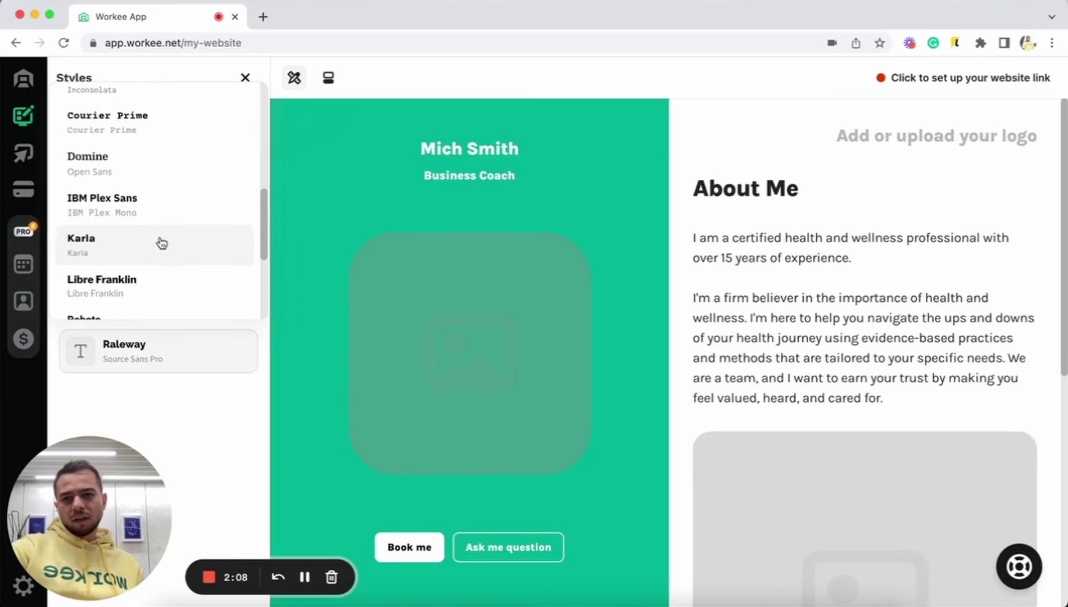
scroll(152, 266, down, 3)
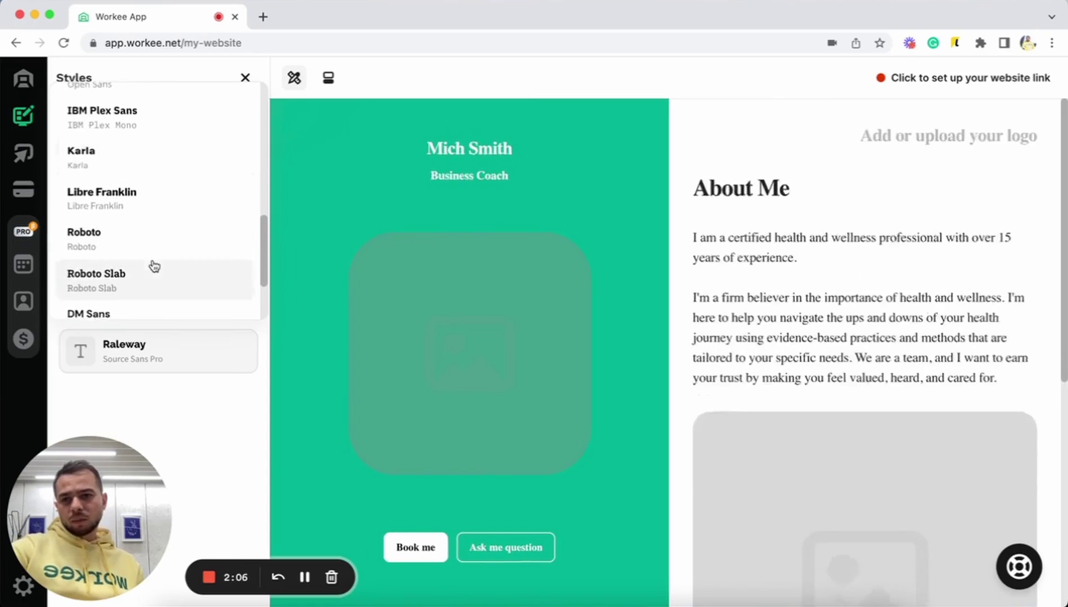
scroll(149, 218, down, 2)
scroll(149, 217, down, 1)
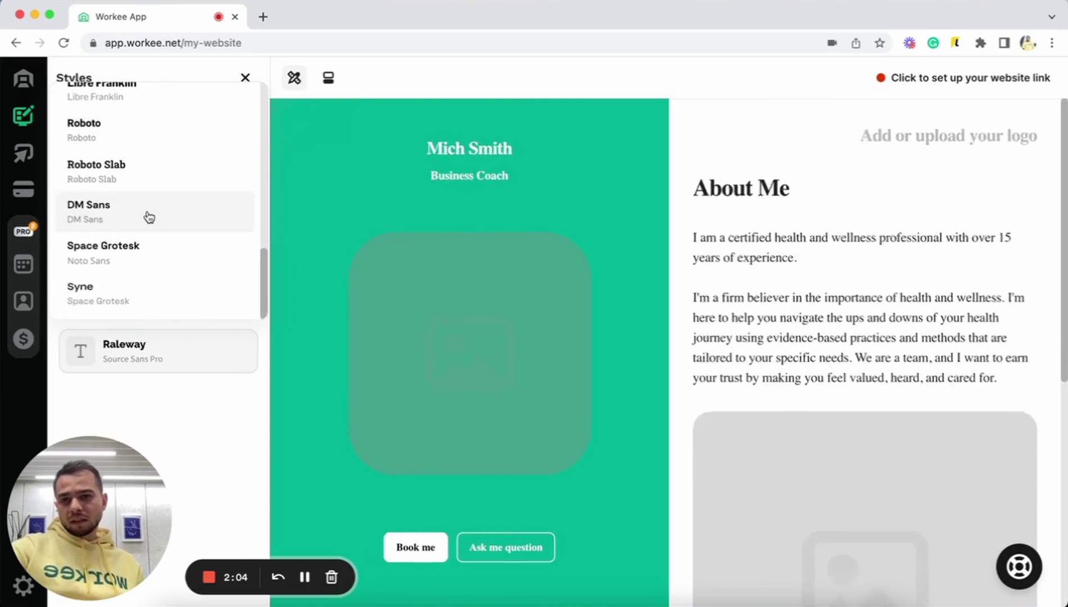
scroll(149, 217, up, 5)
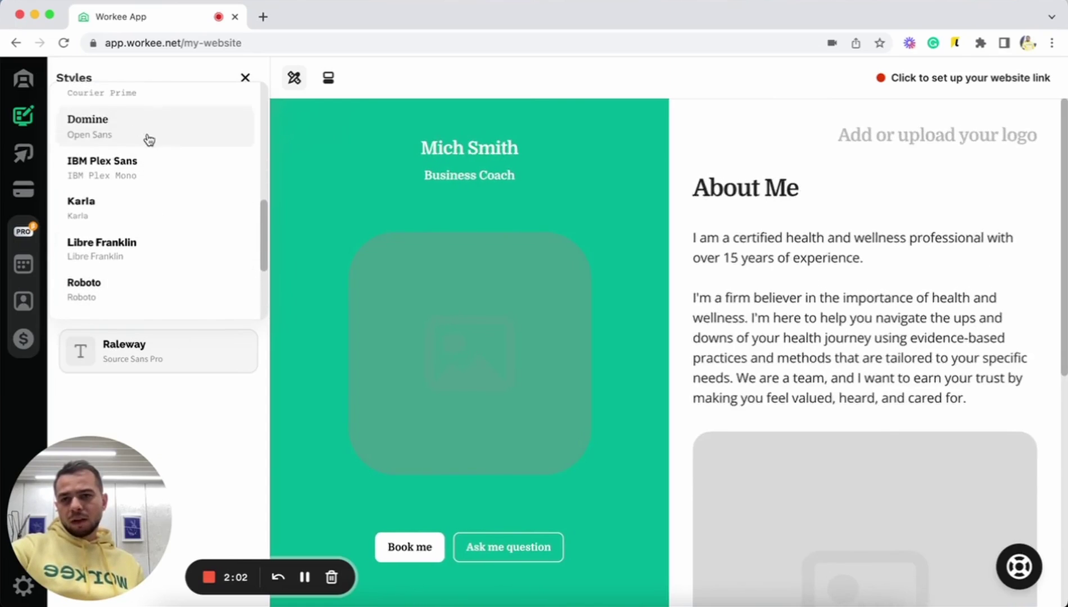
click(154, 172)
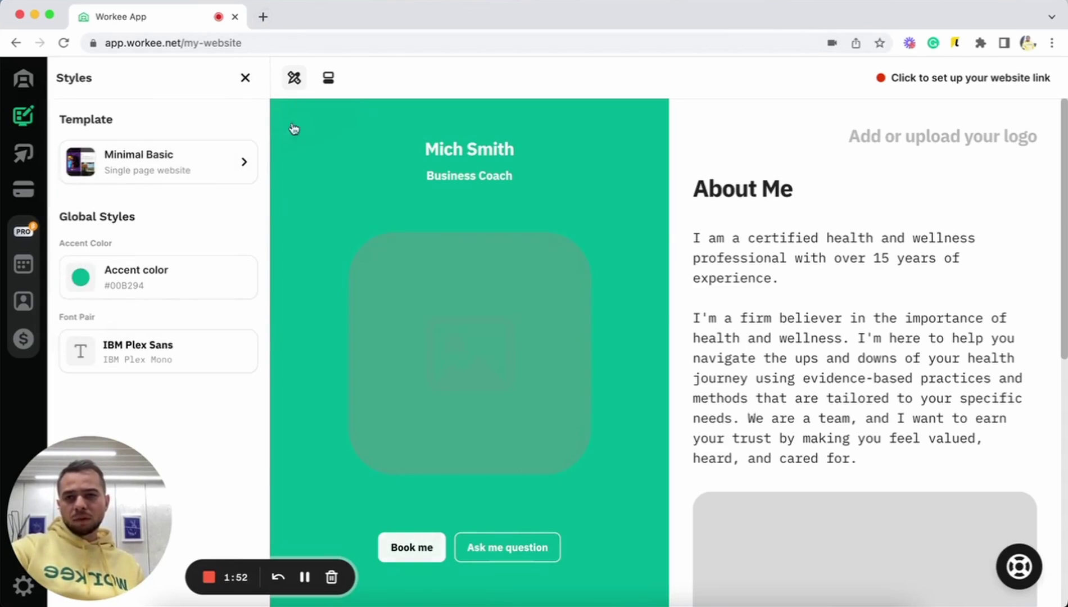
- Upload the speaker-on-stage photo from Desktop > New Workee Demo as the hero image
click(245, 77)
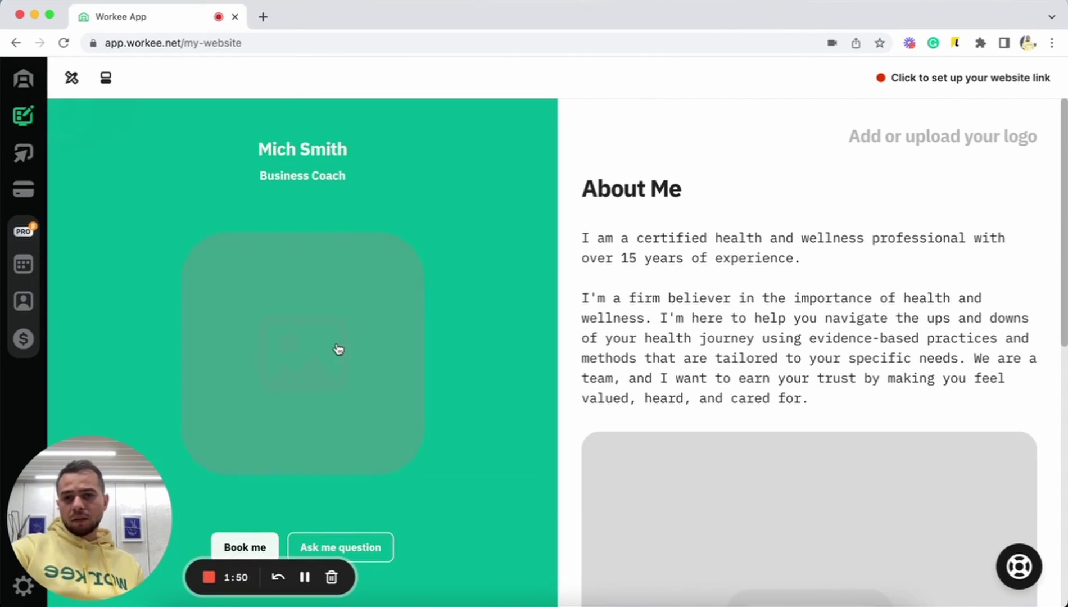
click(416, 272)
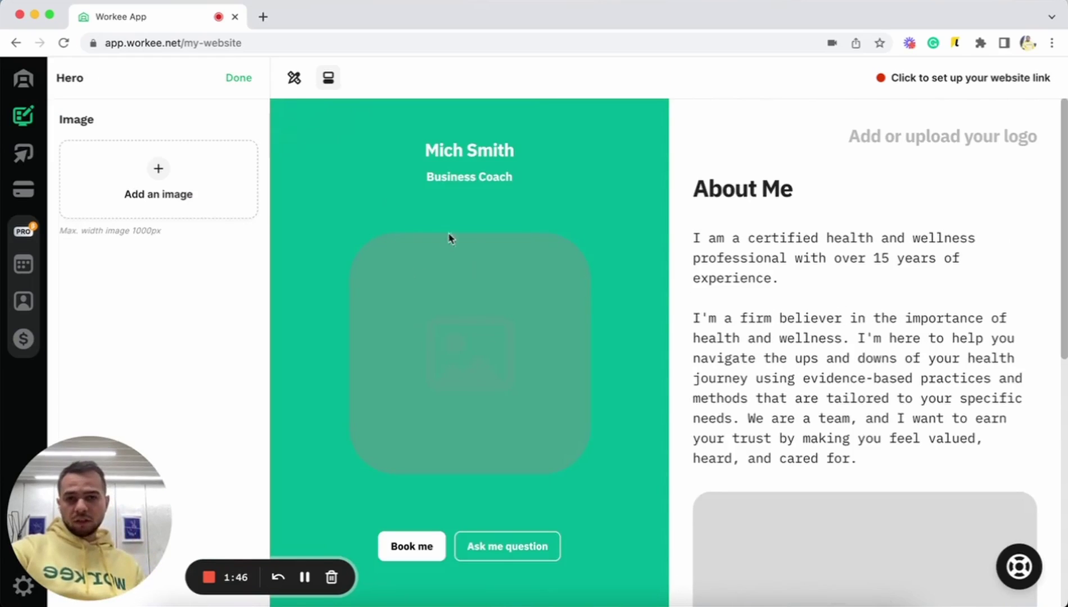
click(203, 194)
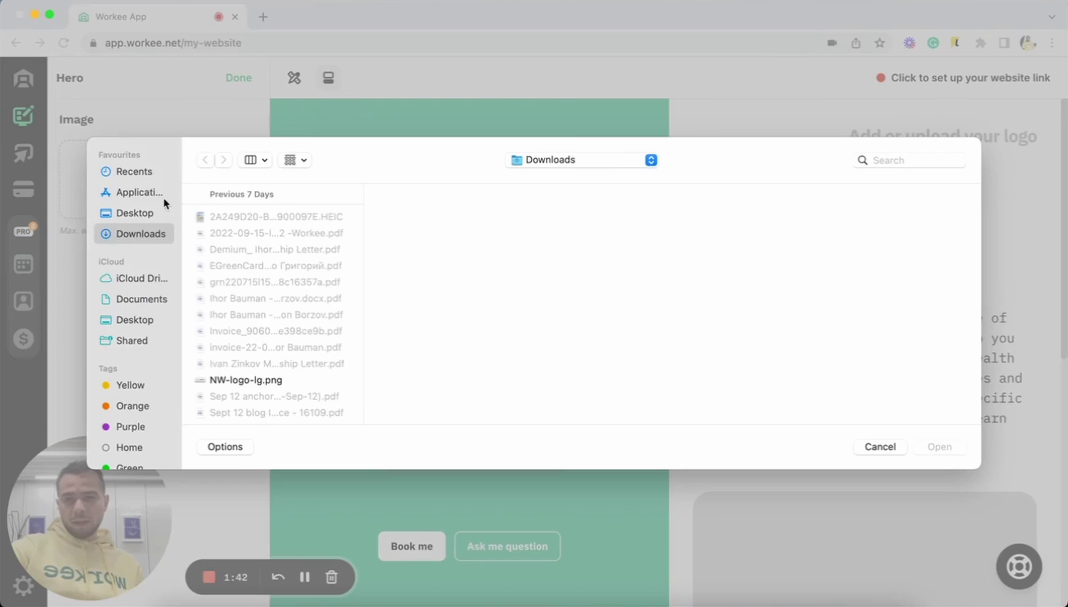
click(145, 213)
click(300, 239)
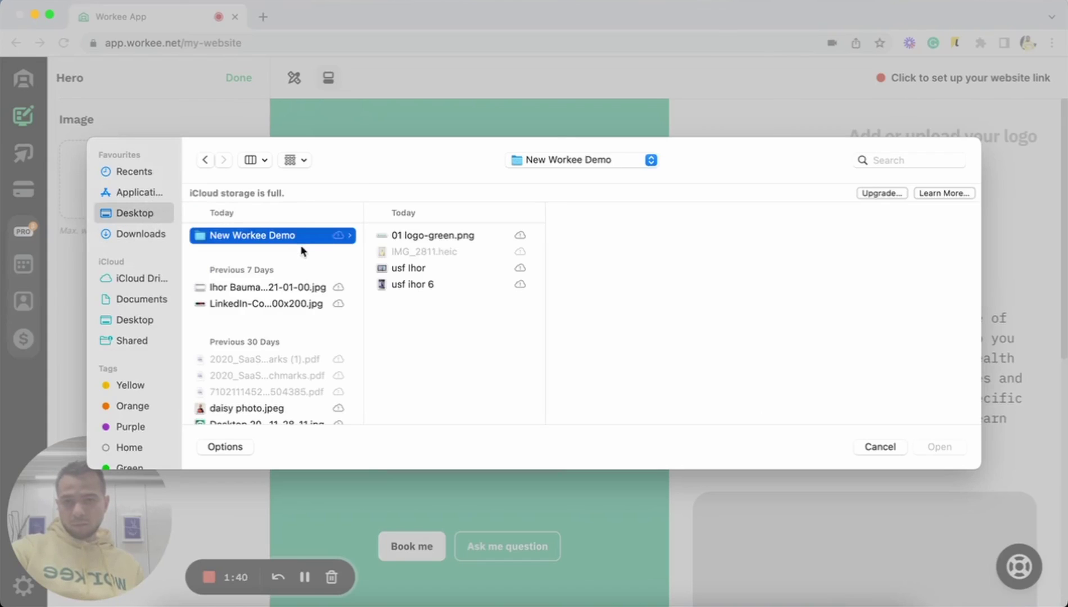
click(437, 284)
click(437, 271)
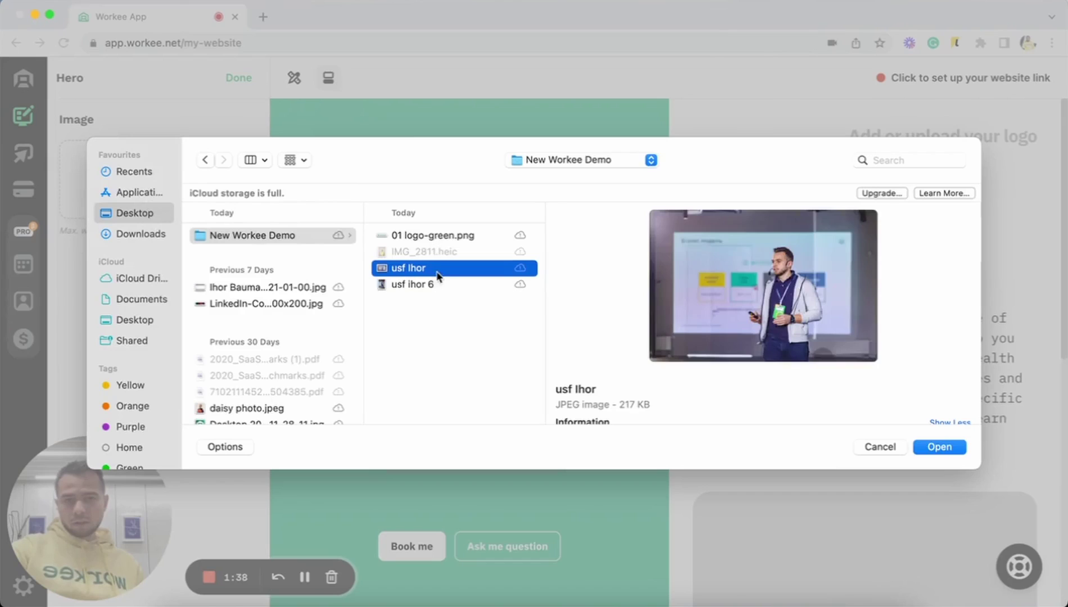
click(438, 289)
key(Return)
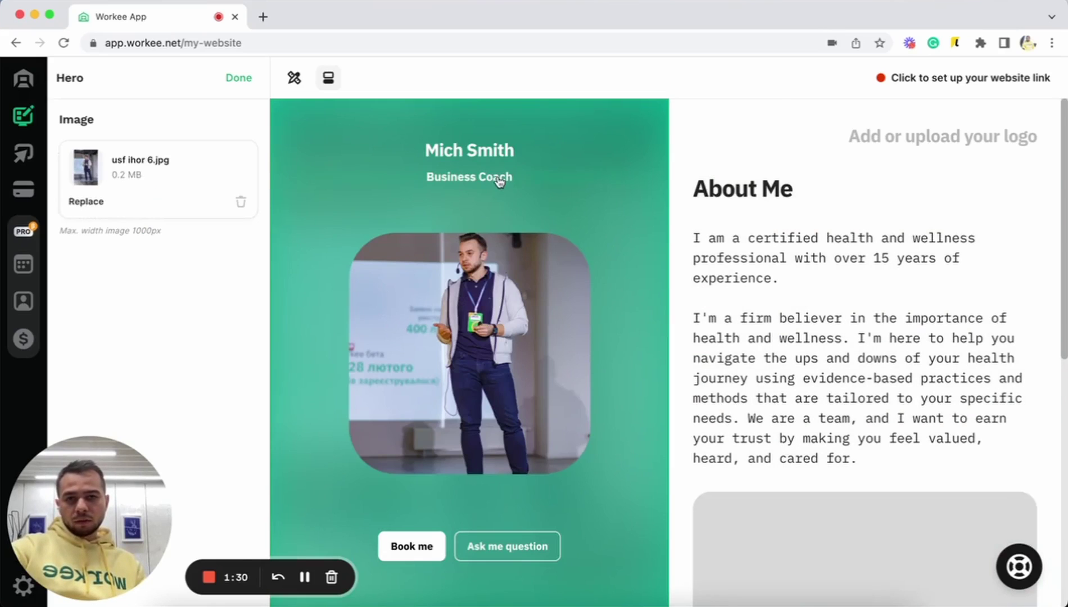
- Change the hero subtitle from Business Coach to 'CEO at Workee Inc.'
click(498, 177)
triple_click(508, 178)
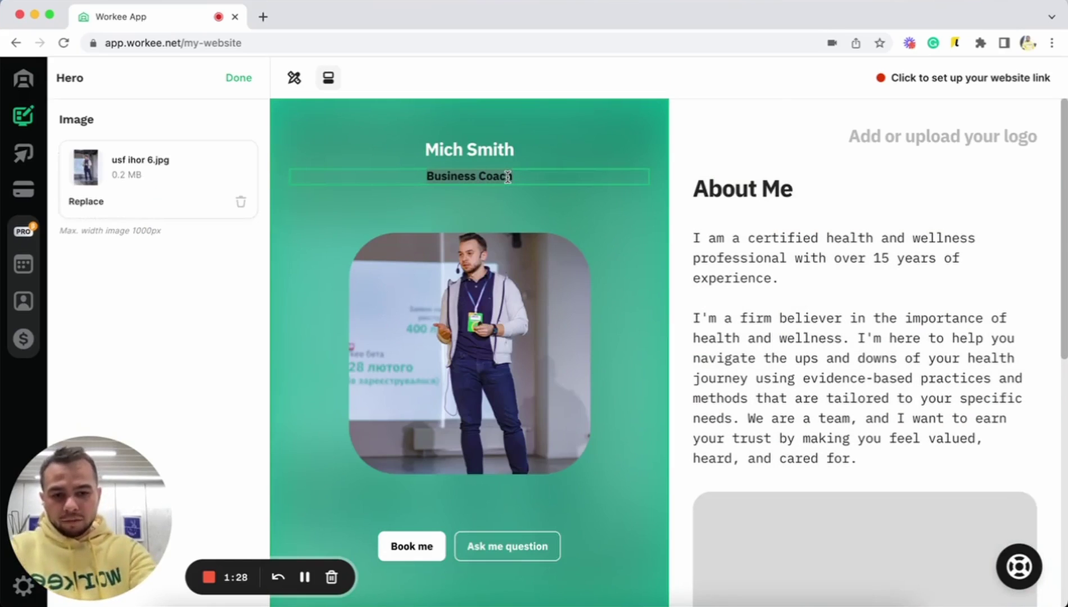
text(CEO at)
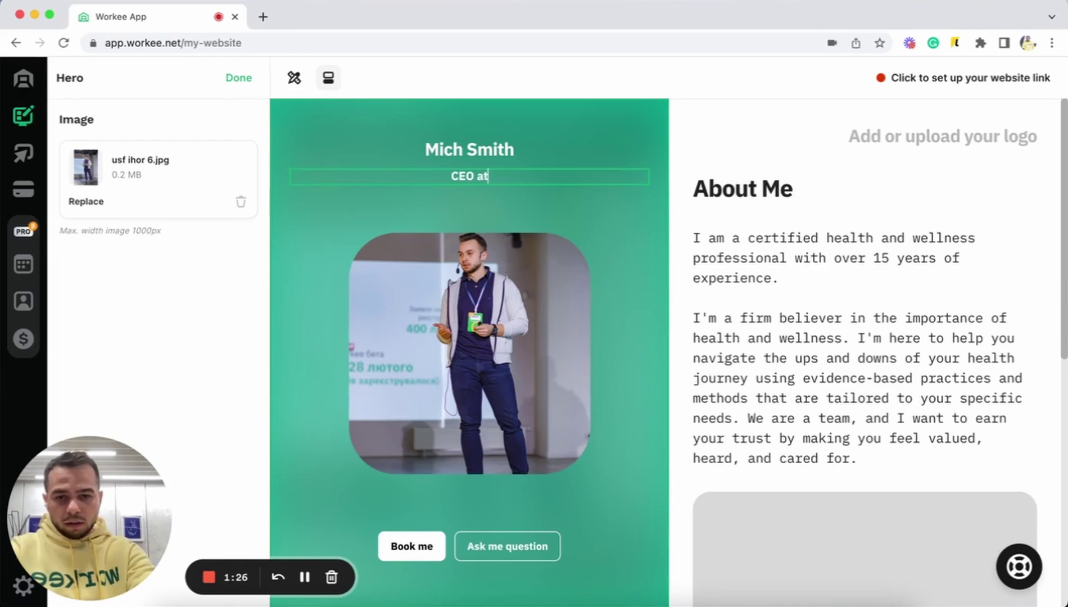
text( Workee Inc.)
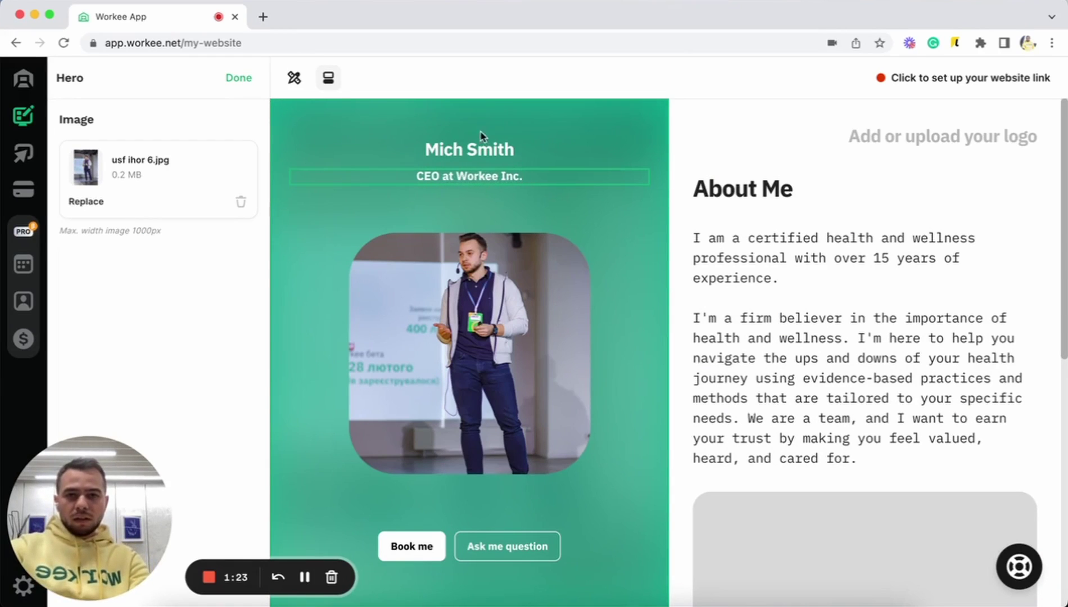
- Replace the placeholder name heading with the site owner's full name
click(478, 148)
triple_click(472, 149)
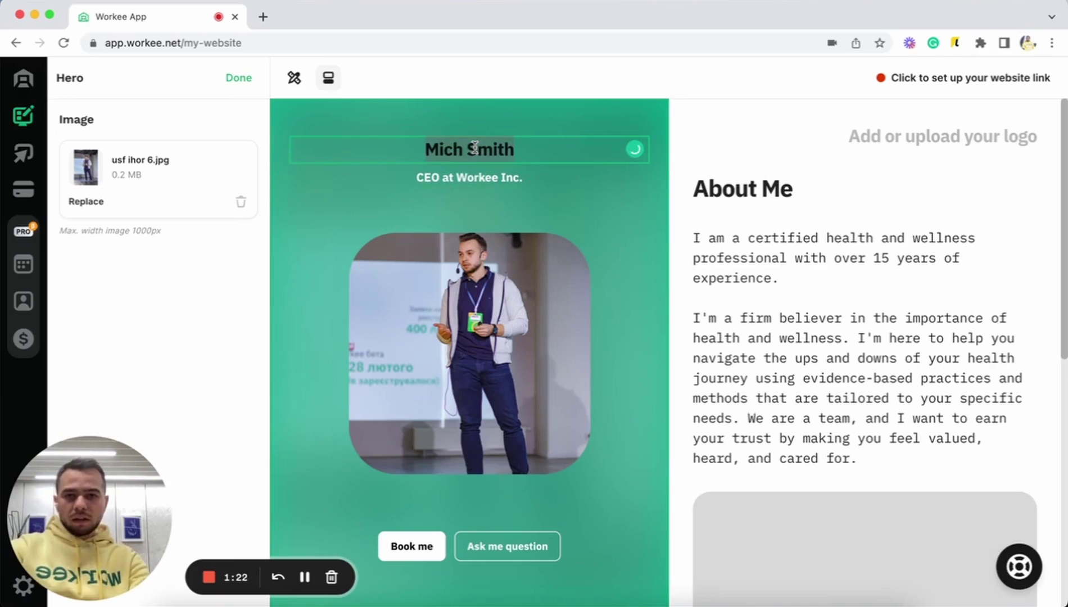
key(BackSpace)
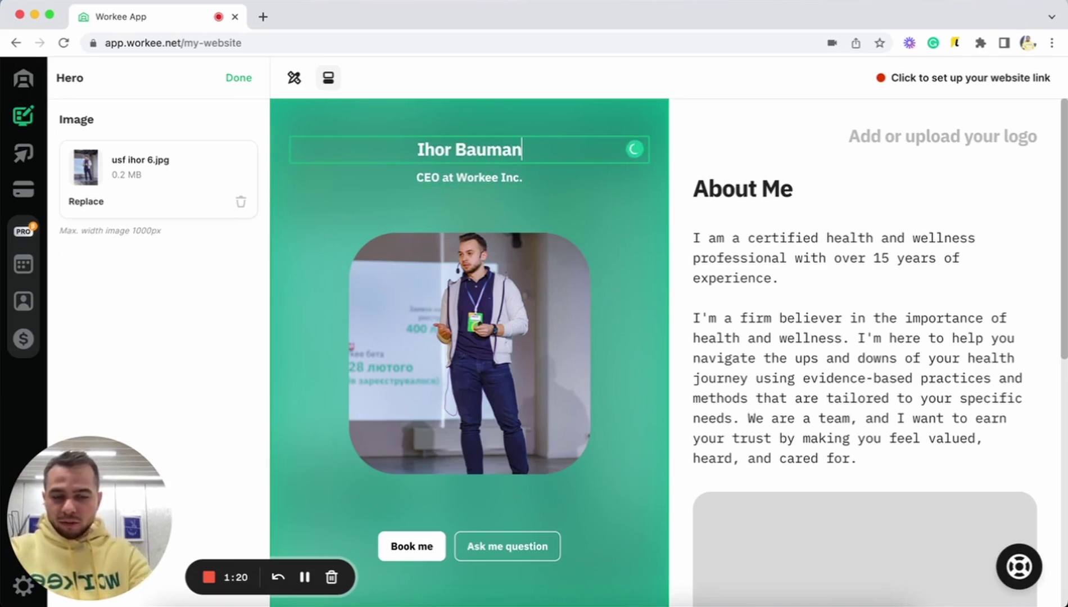
click(474, 121)
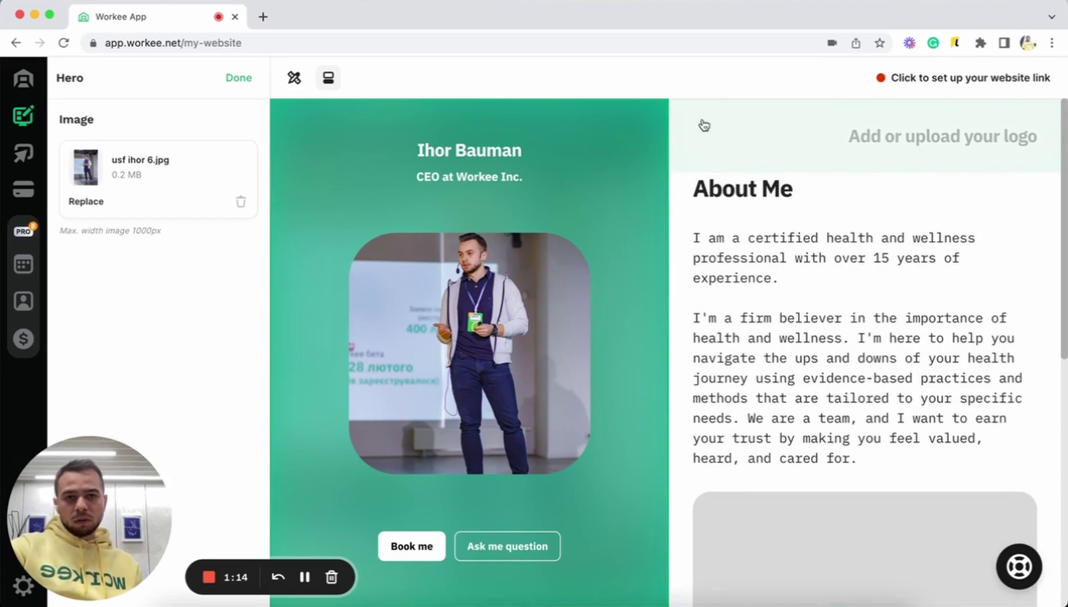
- Enter 'Workee' as the header's text logo
click(705, 123)
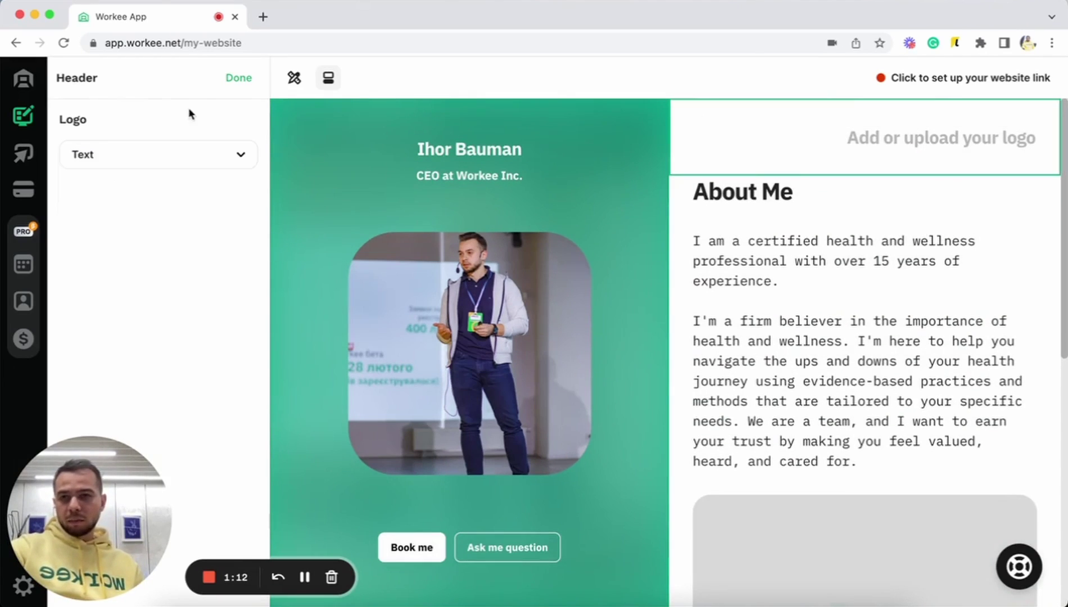
click(884, 141)
text(Wo)
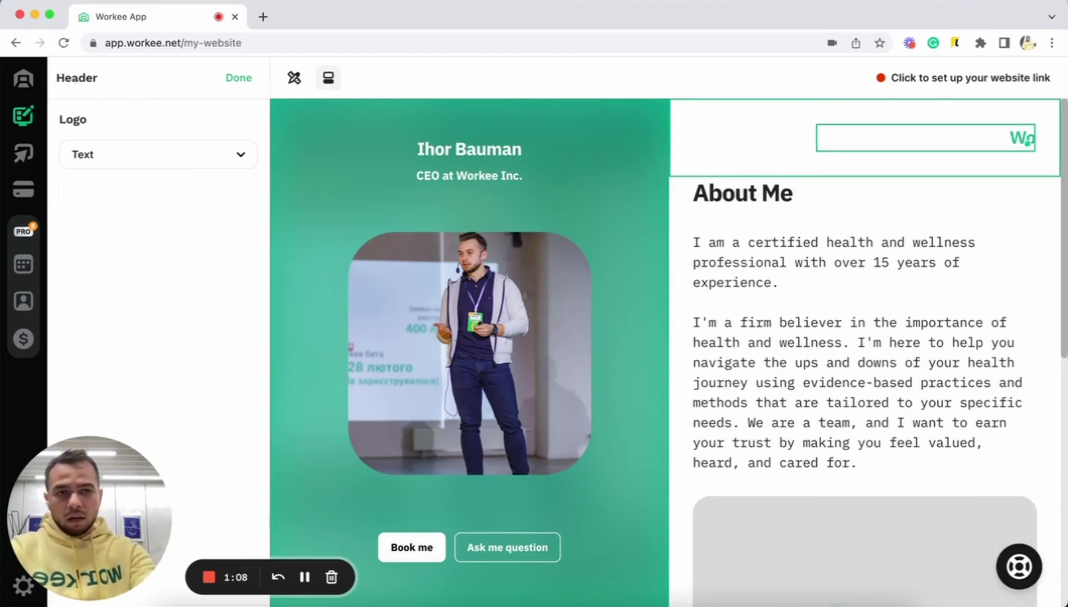
text(rkee)
click(1019, 298)
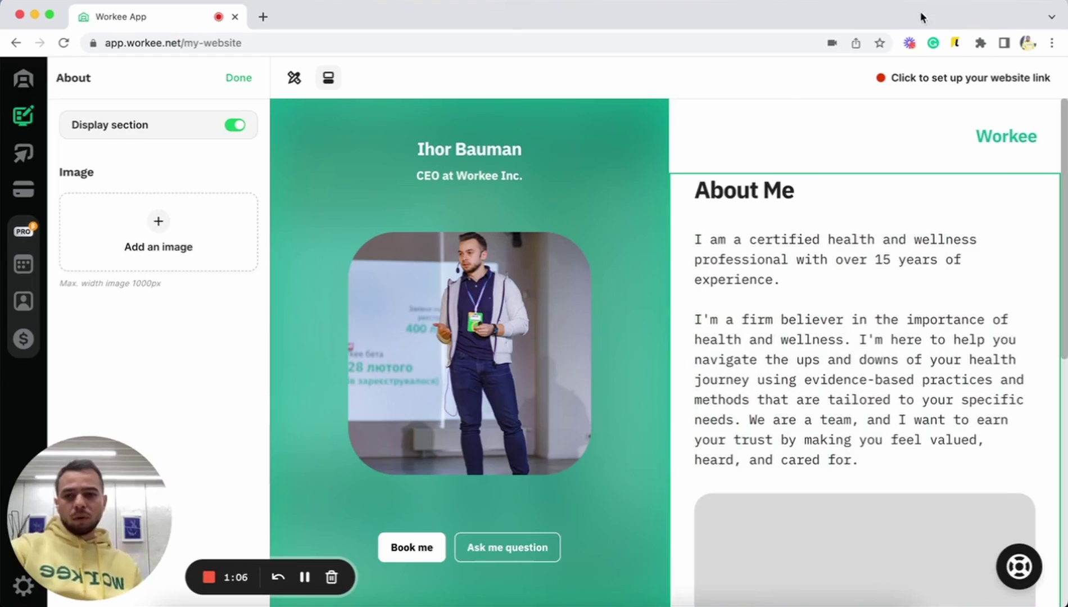
click(945, 138)
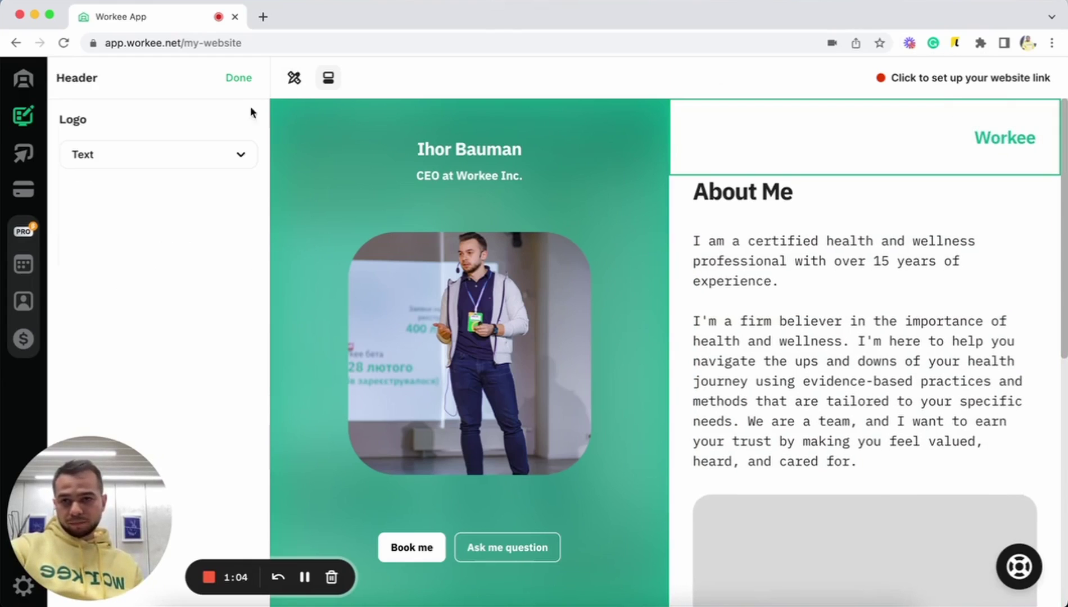
- Switch the header logo to an image and upload 01 logo-green.png
click(194, 157)
click(112, 236)
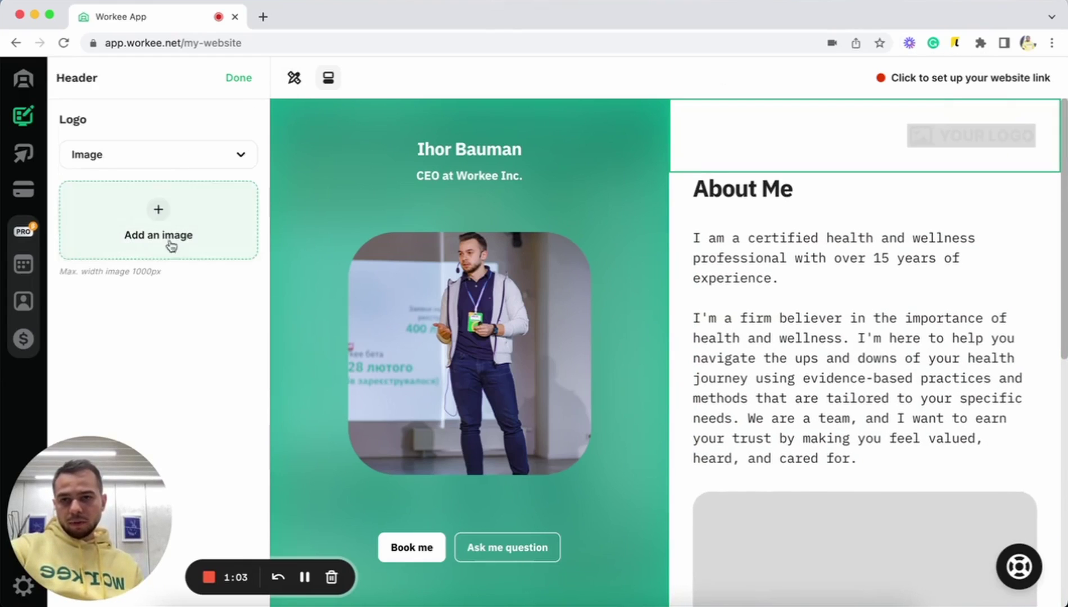
click(227, 224)
click(265, 235)
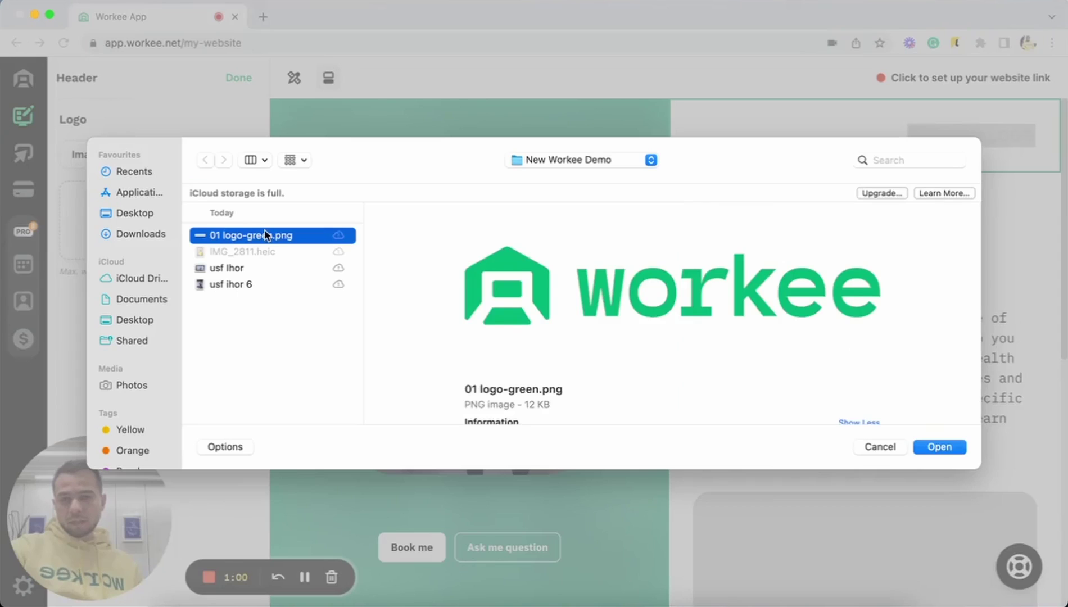
key(Return)
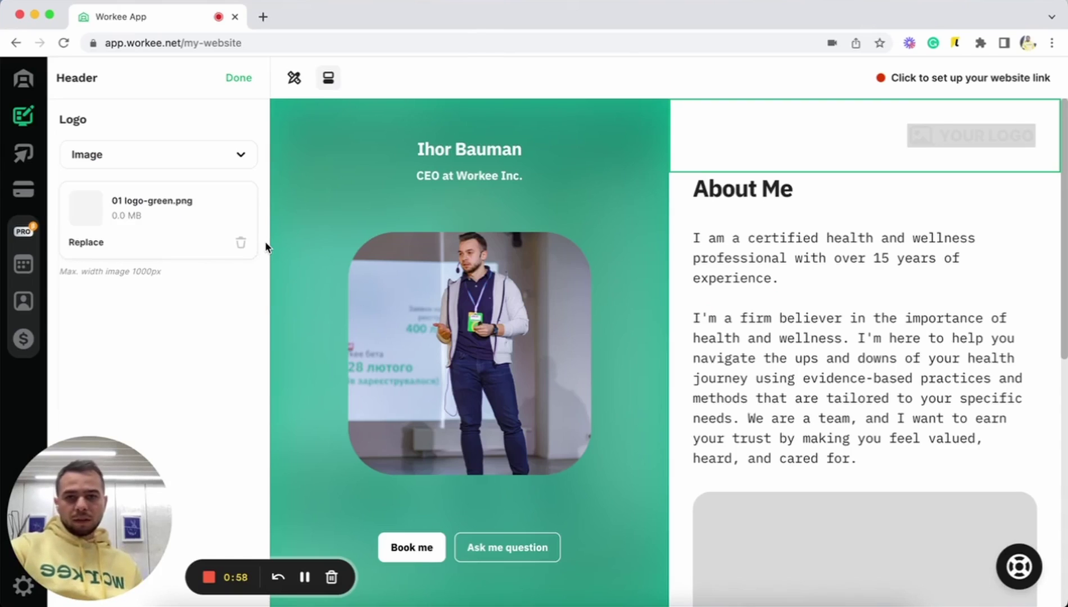
drag(265, 241, 739, 302)
scroll(740, 303, down, 4)
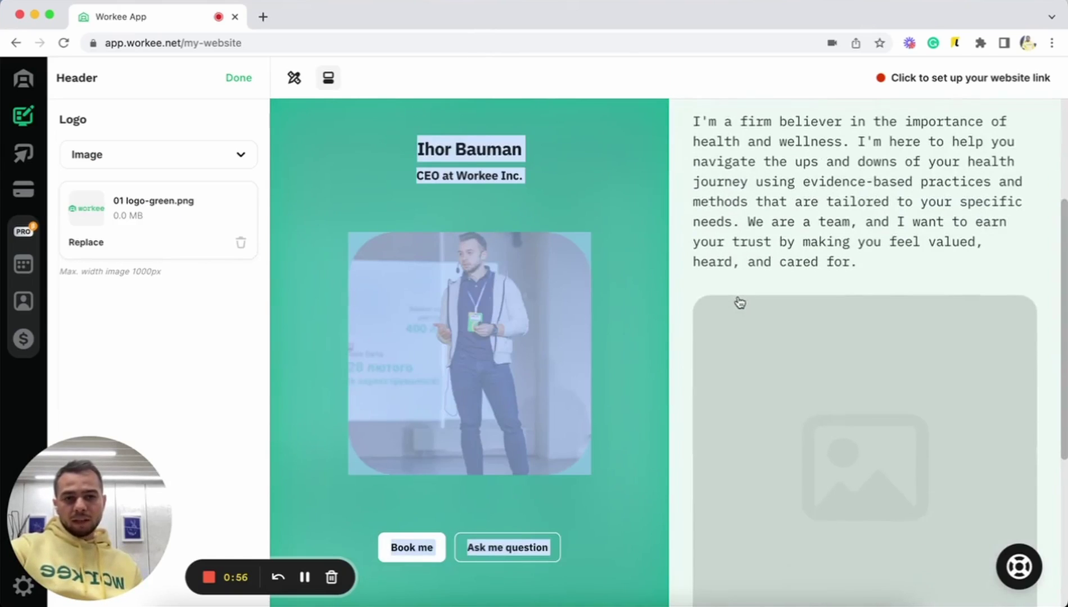
scroll(746, 171, up, 4)
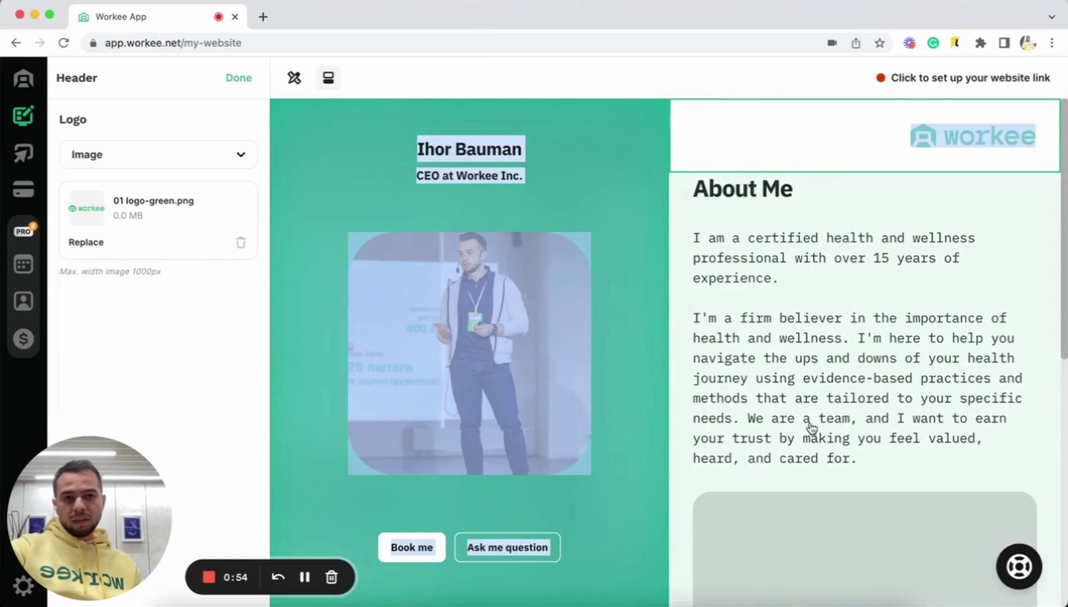
scroll(811, 432, down, 3)
- Add the speaker stage photo to the About section
click(811, 429)
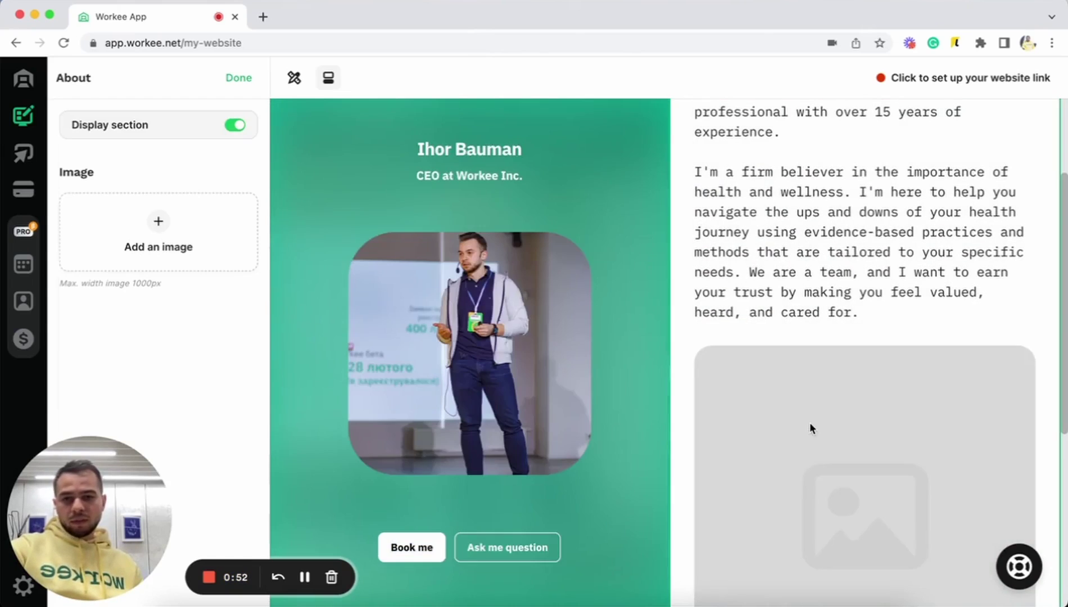
click(218, 233)
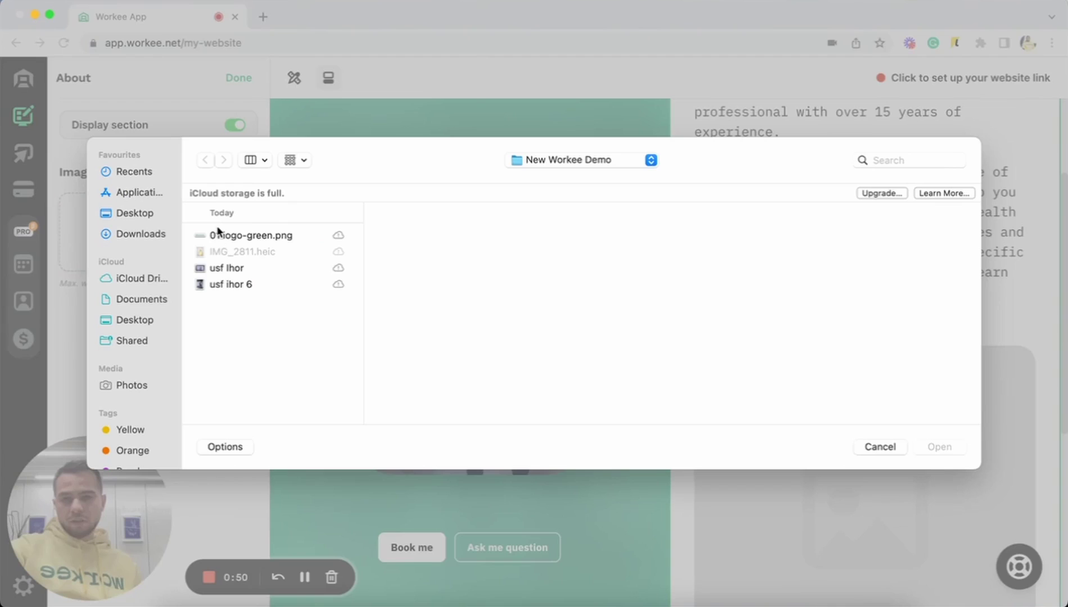
click(259, 269)
key(Return)
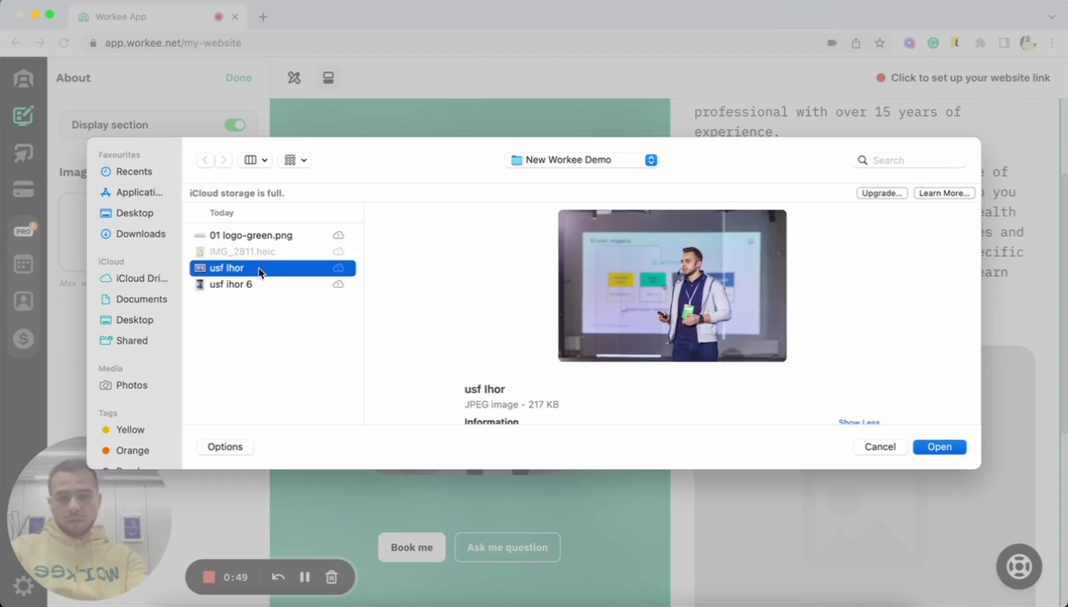
- Change the About Me heading to 'Nice meeting you!'
scroll(794, 428, down, 5)
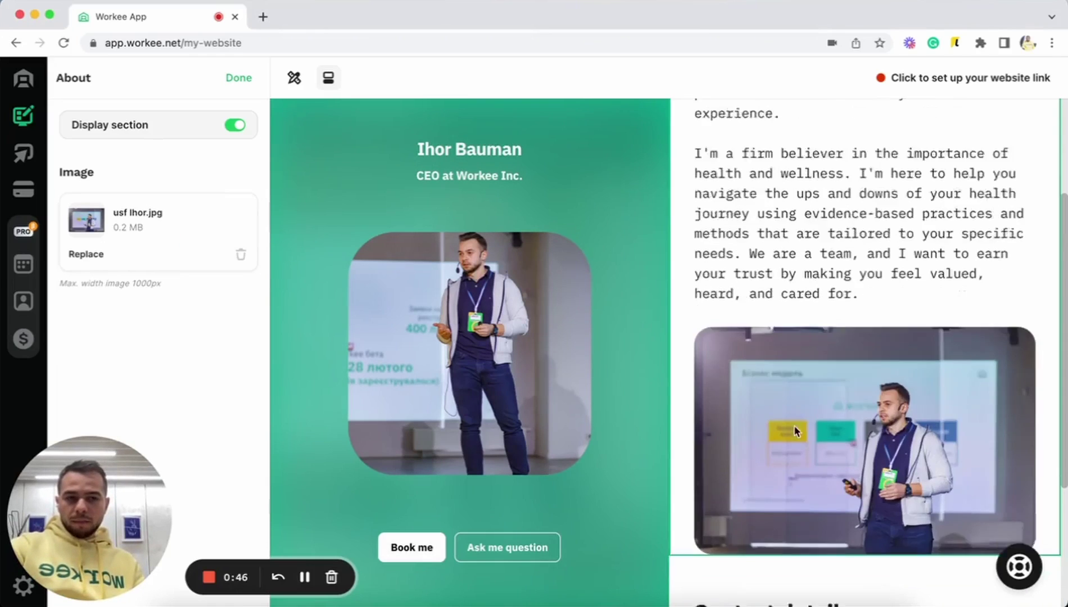
scroll(794, 430, up, 4)
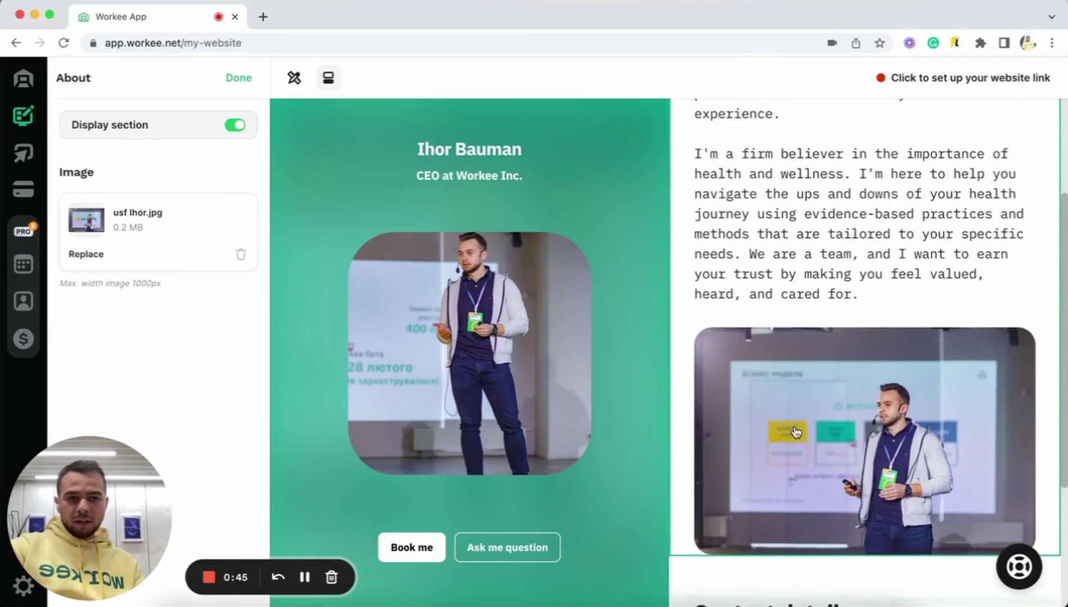
scroll(756, 198, up, 3)
triple_click(750, 186)
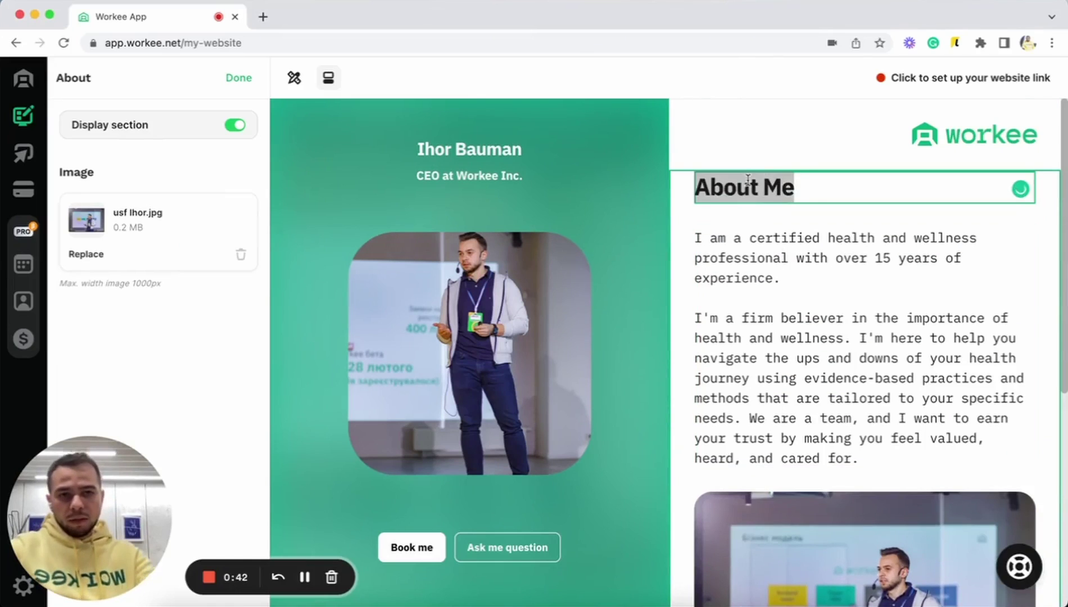
text(S)
key(BackSpace)
text(Nice meeting you!)
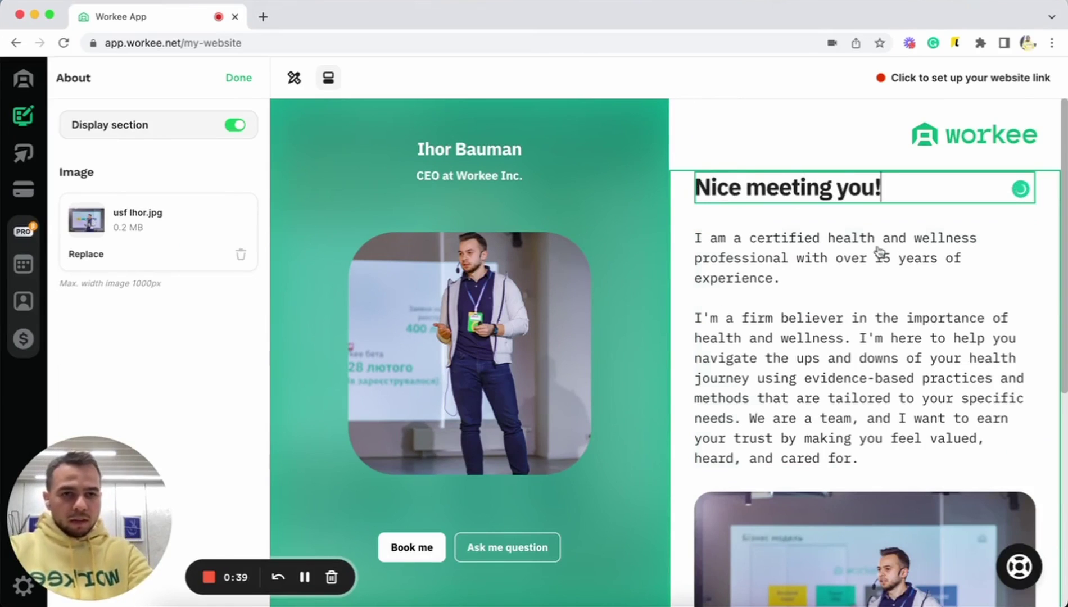
- Rewrite the bio as 'I am Co-Founder & CEO at Workee.' and delete the remaining paragraph
click(880, 251)
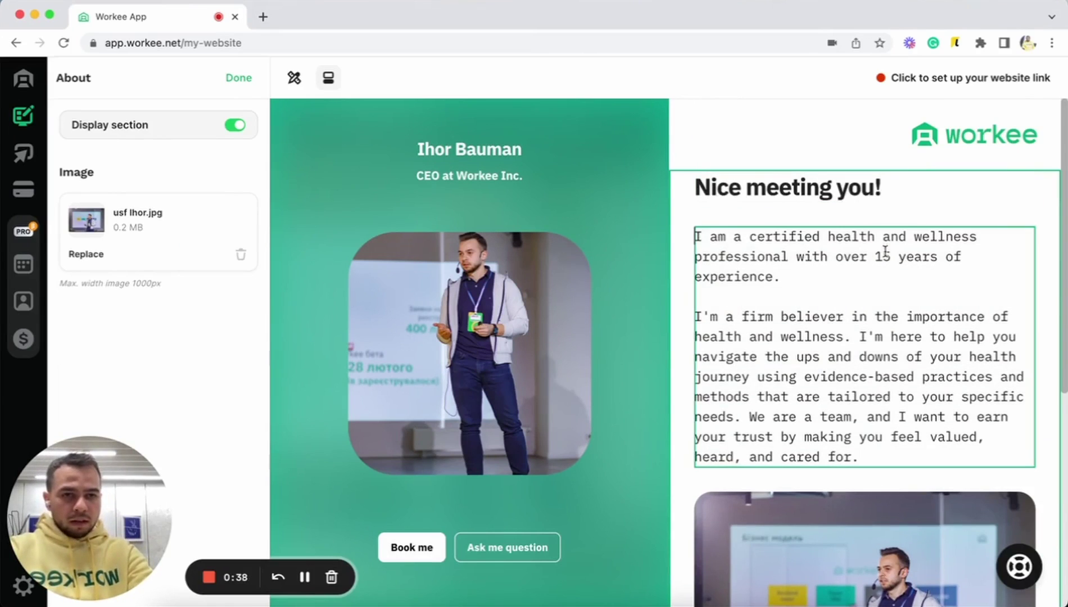
triple_click(827, 247)
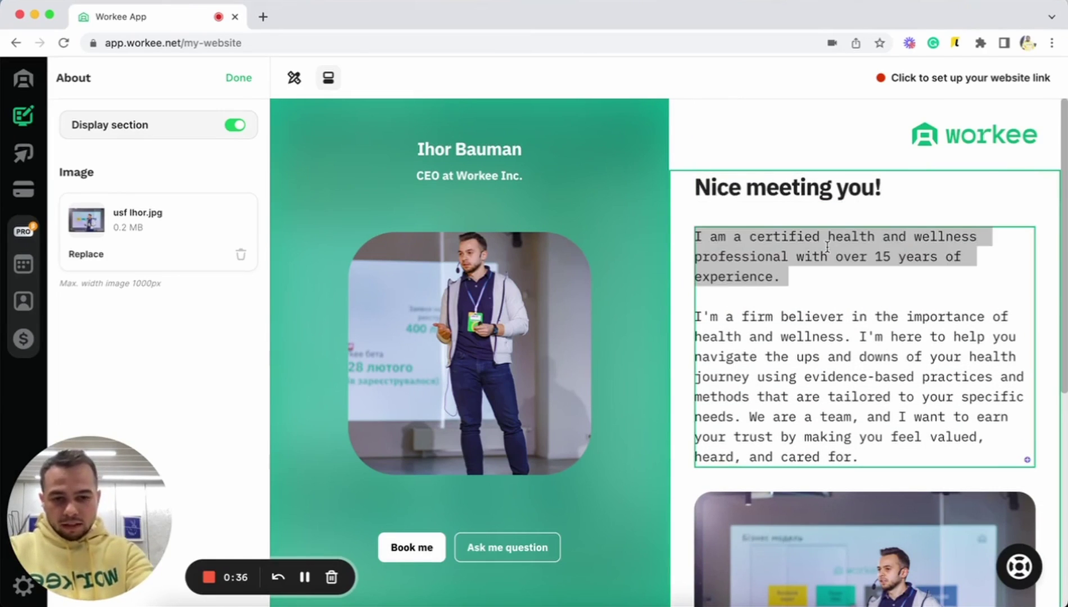
text(I am )
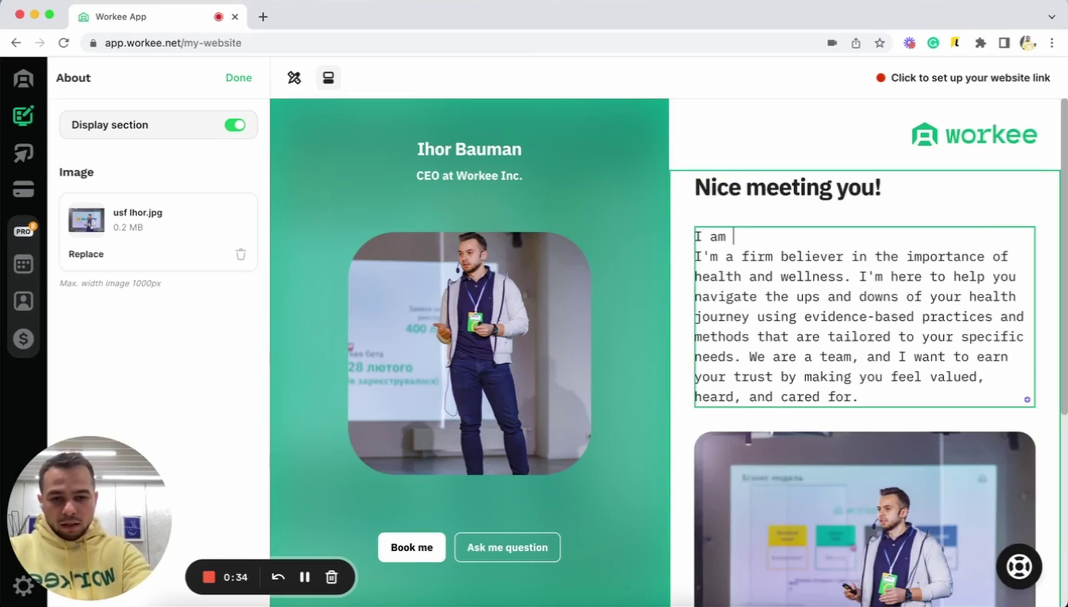
text(Co-Foun)
key(BackSpace)
key(BackSpace)
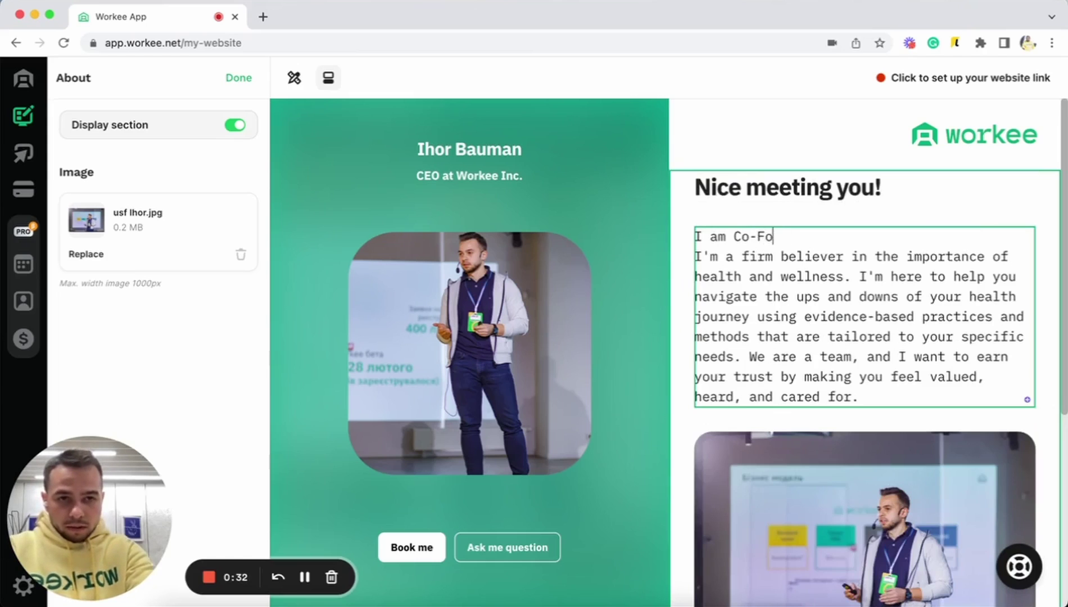
text(under &7)
key(BackSpace)
key(BackSpace)
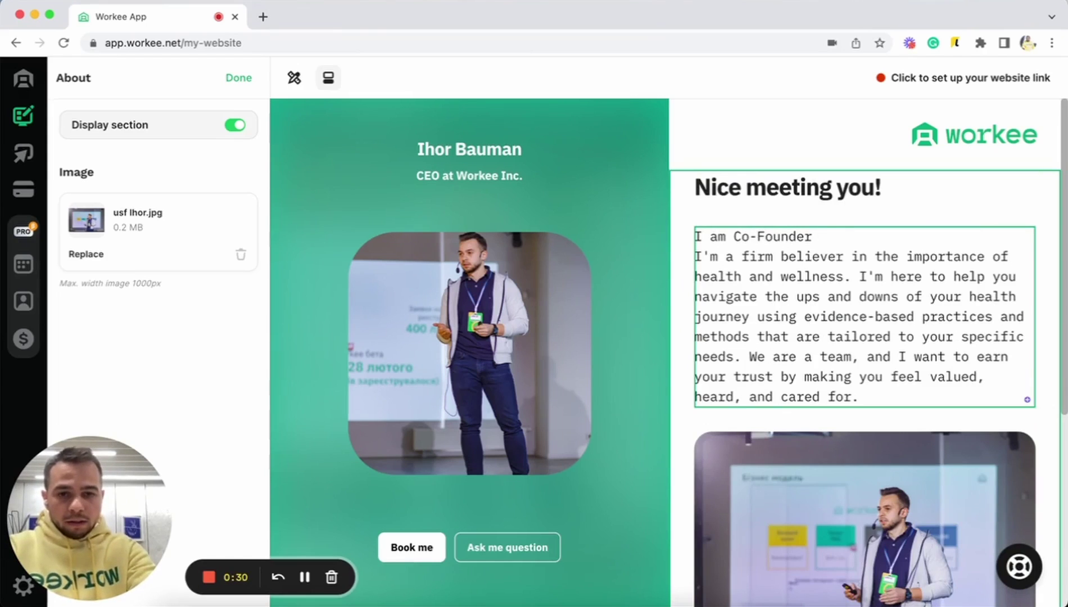
text(& CE)
text(o)
key(BackSpace)
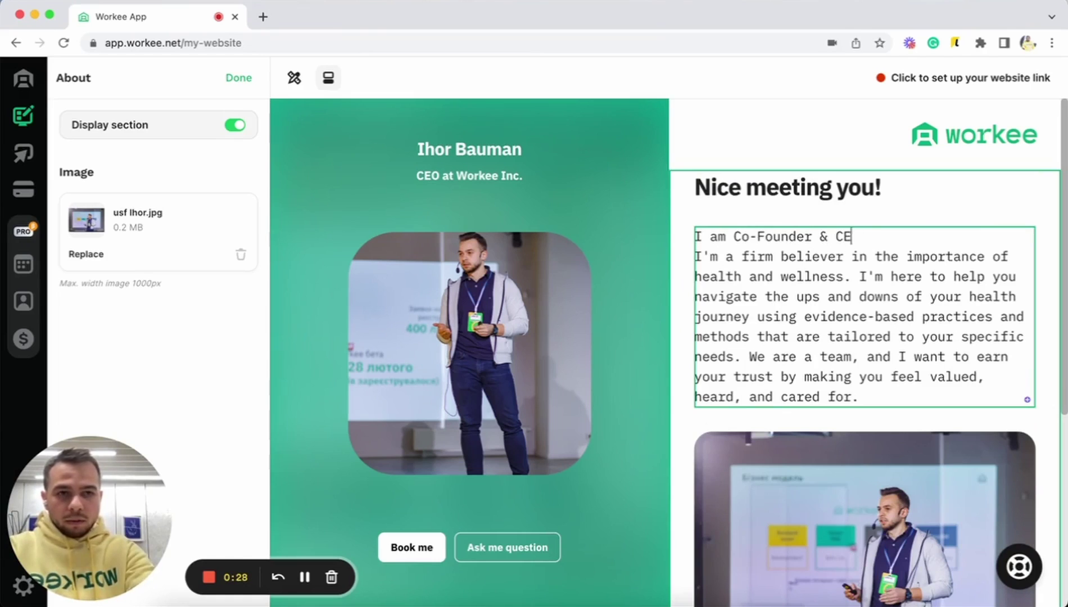
text(O at Workee.)
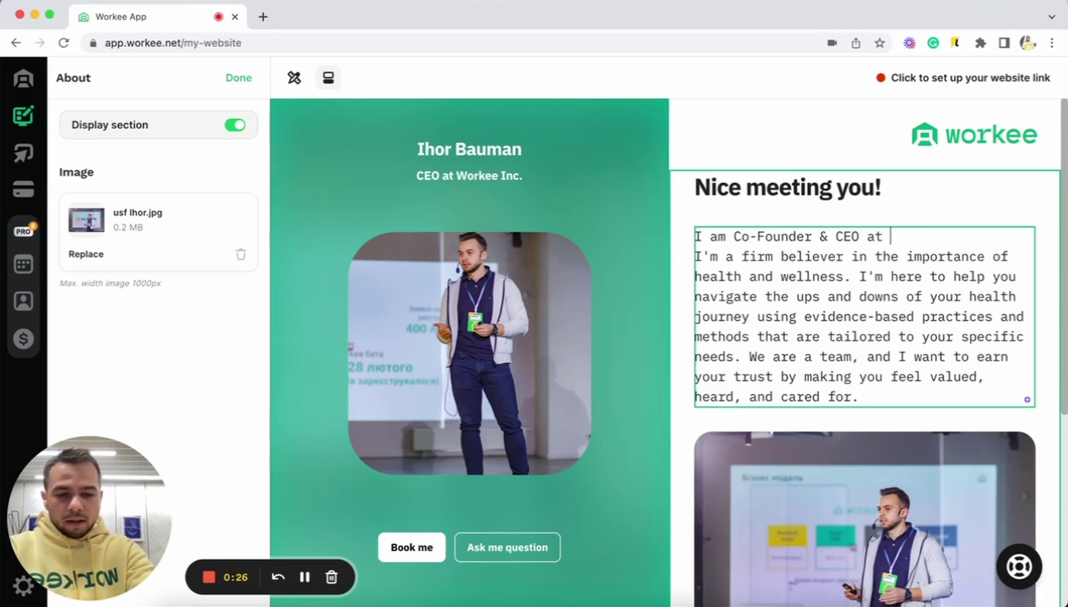
key(Return)
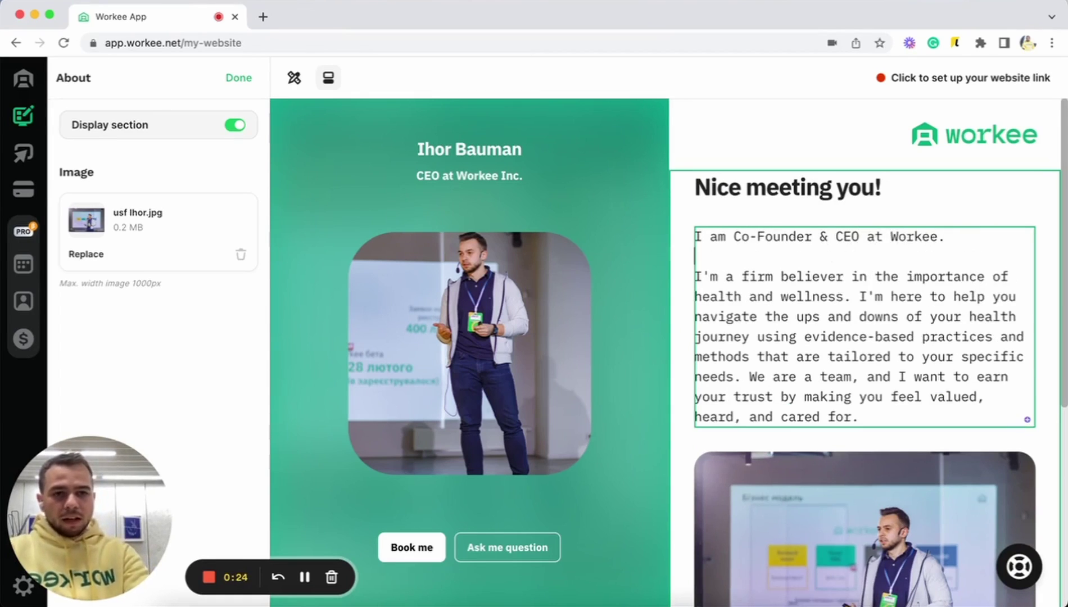
key(super+shift+Down)
key(BackSpace)
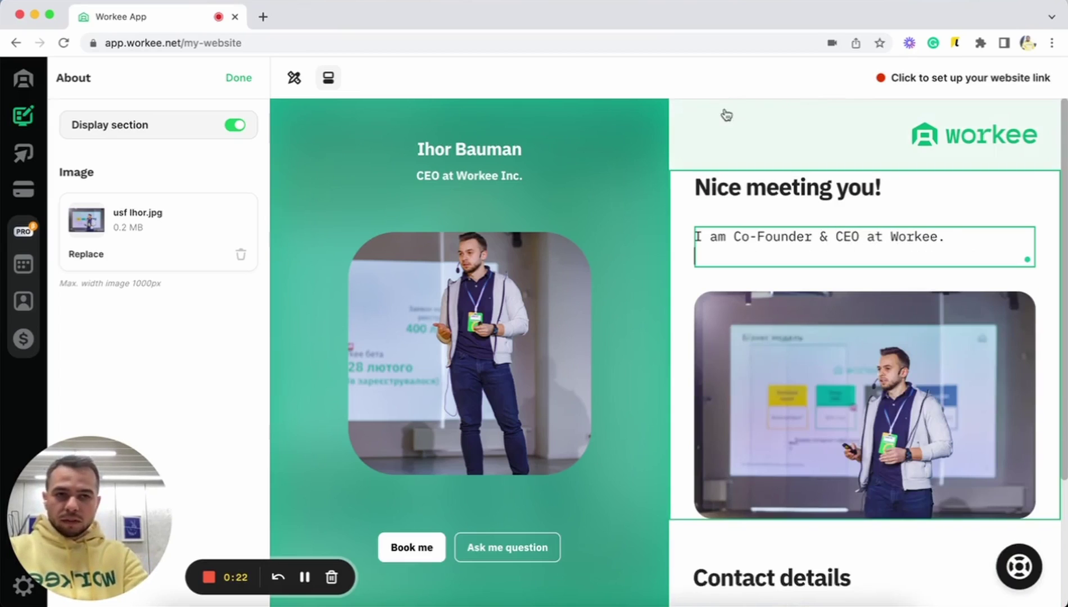
- Finish the bio, open Contact details and replace the contact email address
click(1033, 315)
scroll(1034, 318, down, 3)
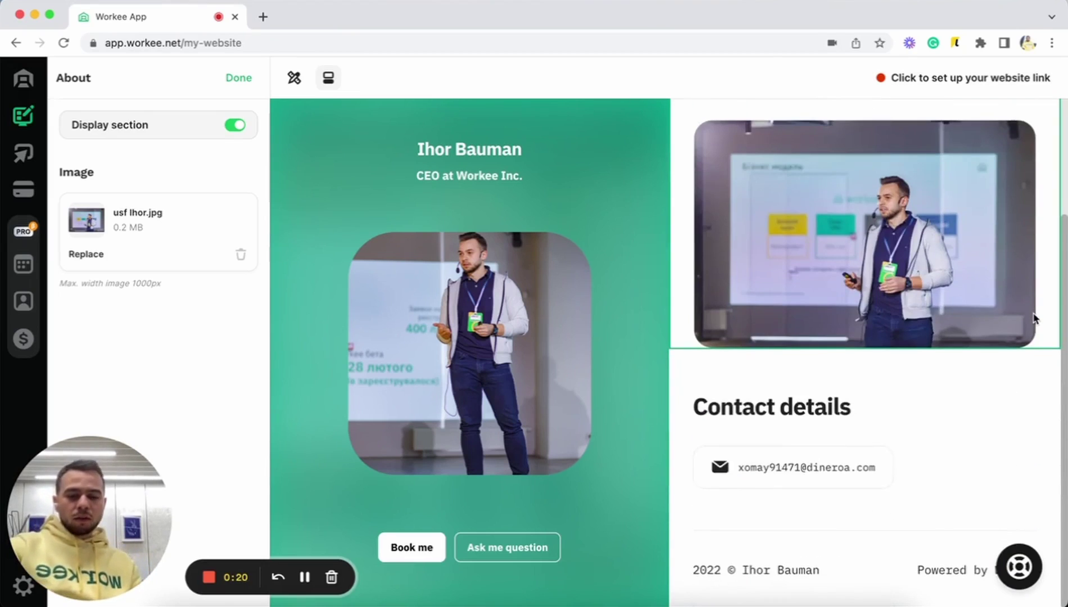
click(905, 436)
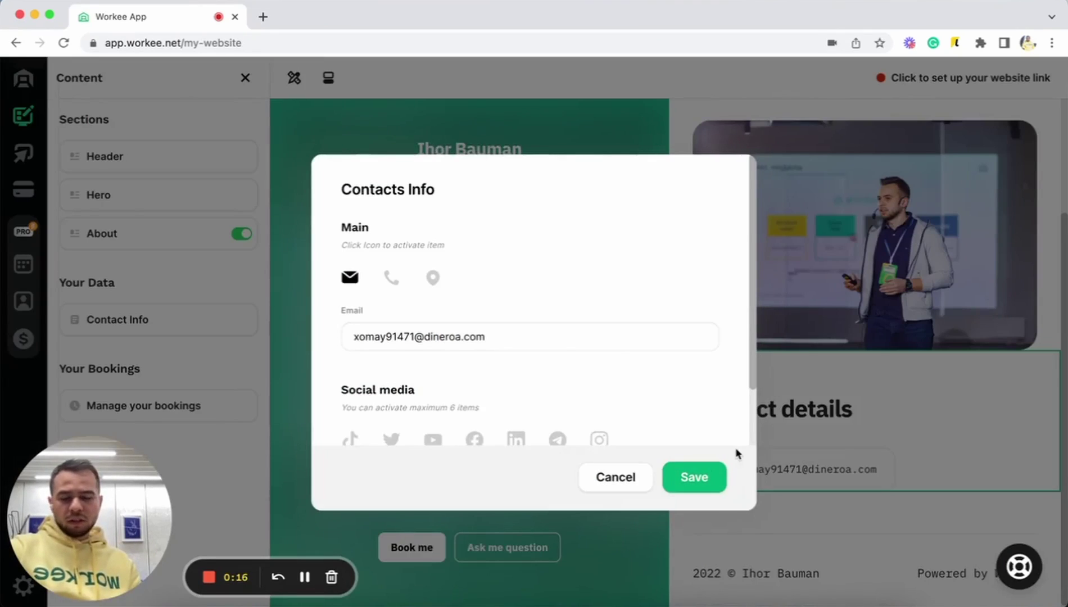
click(391, 278)
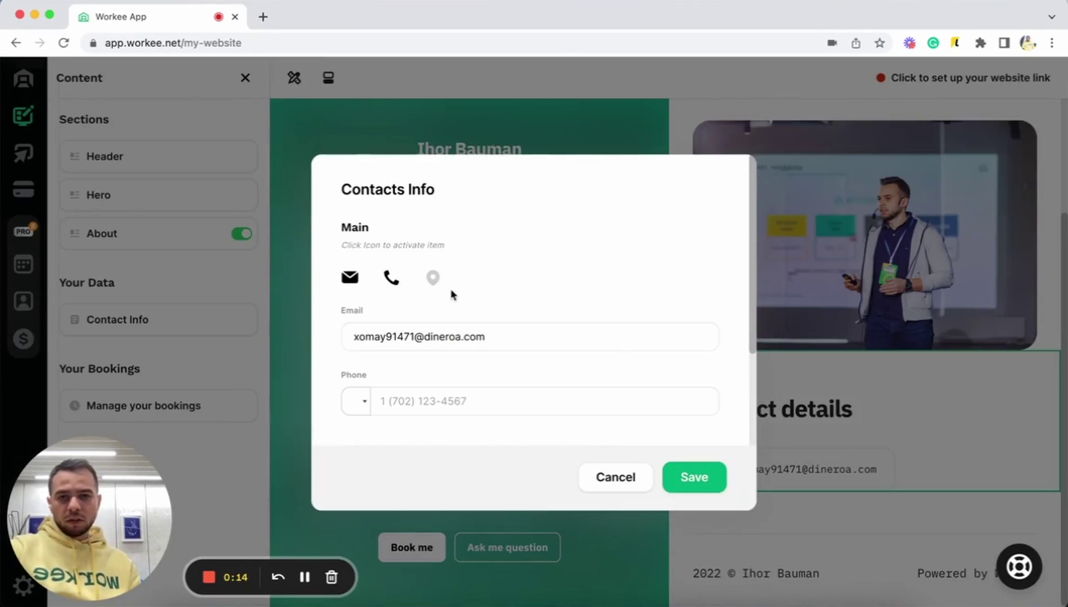
triple_click(423, 332)
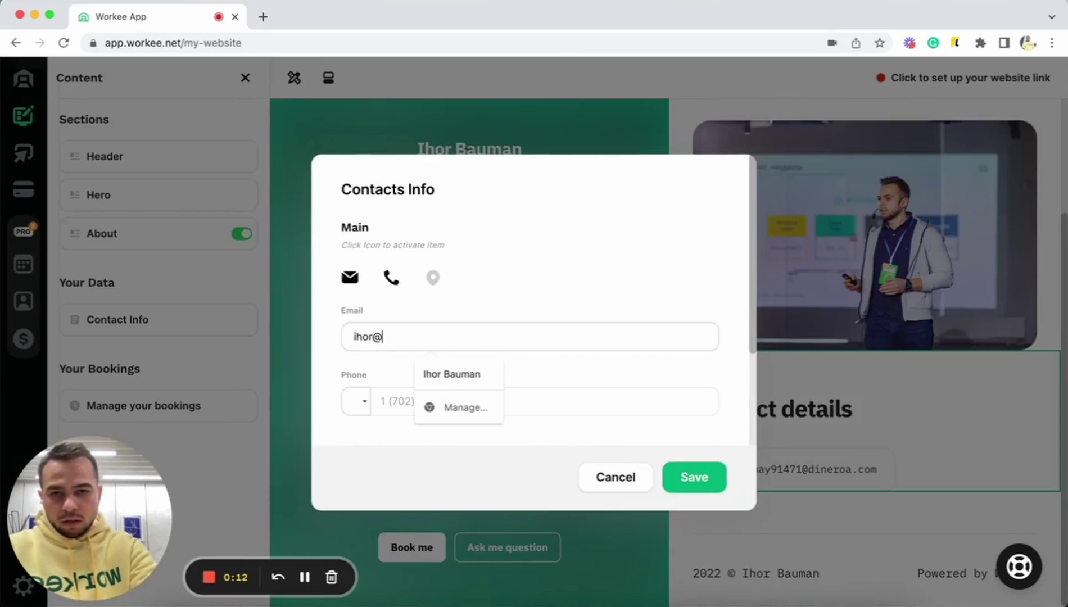
click(574, 299)
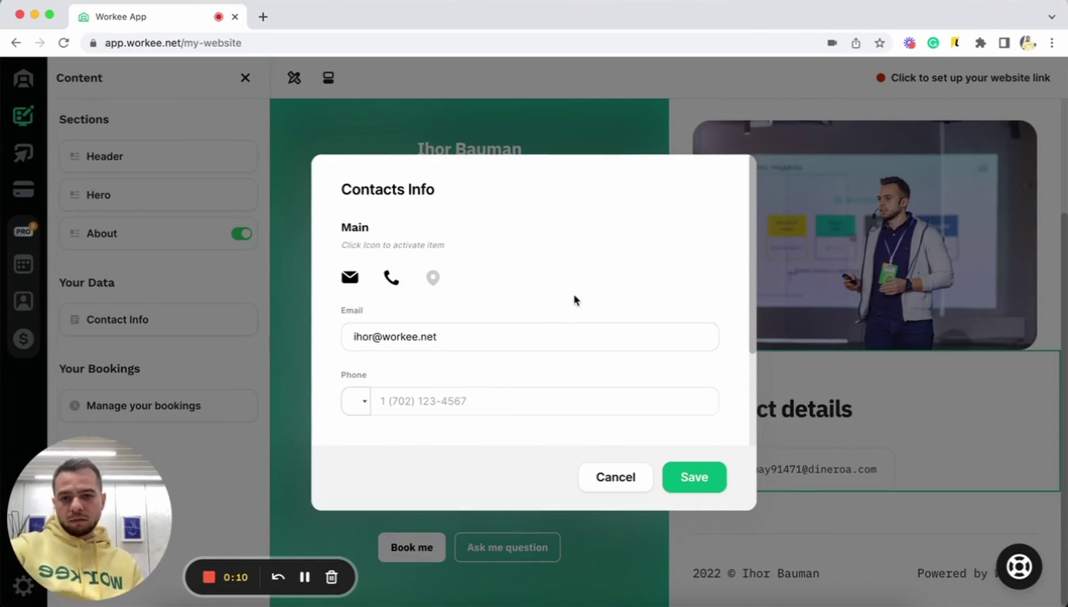
- Attempt to save the contact details, then switch the phone contact entry back off
scroll(574, 298, down, 3)
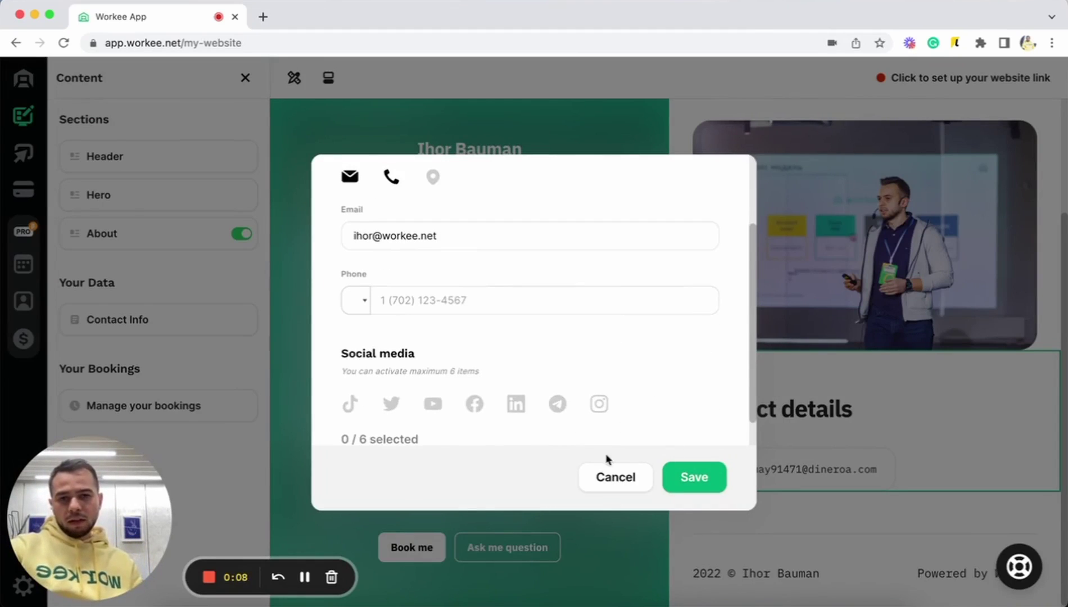
scroll(525, 417, down, 1)
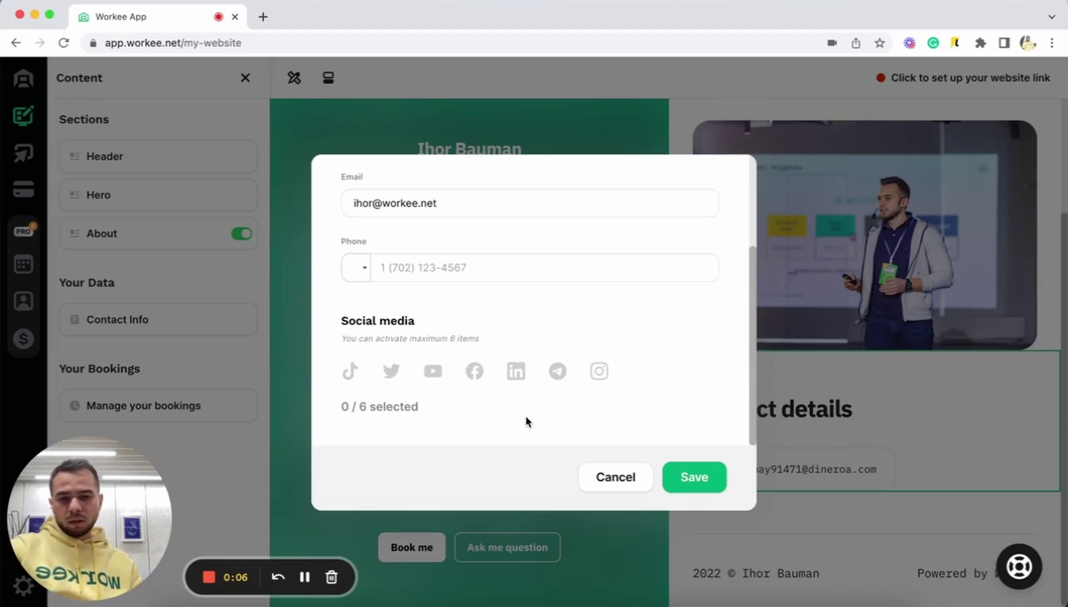
click(673, 475)
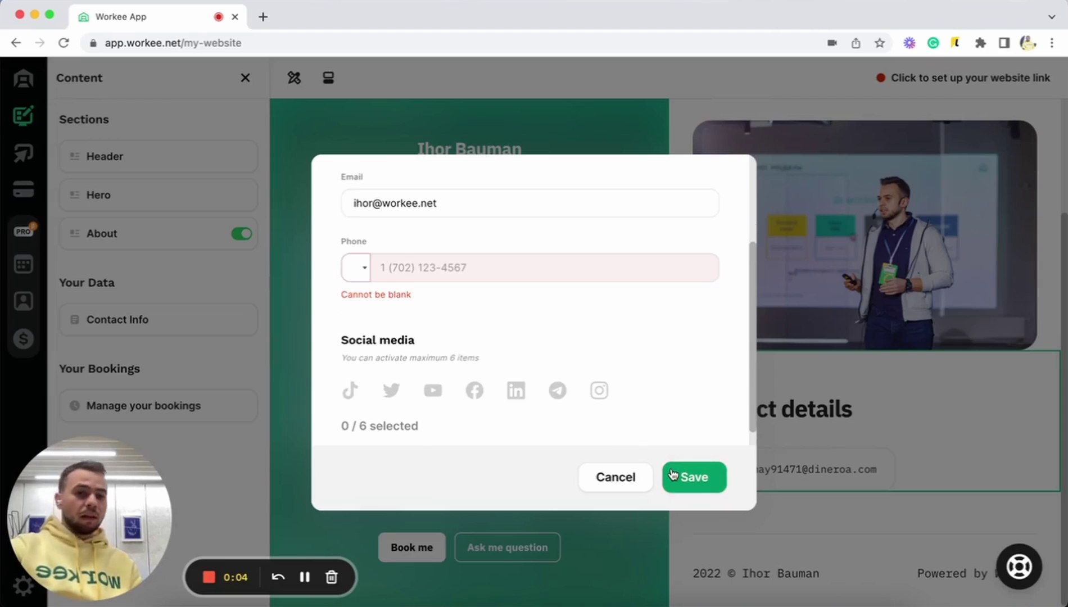
scroll(352, 269, up, 4)
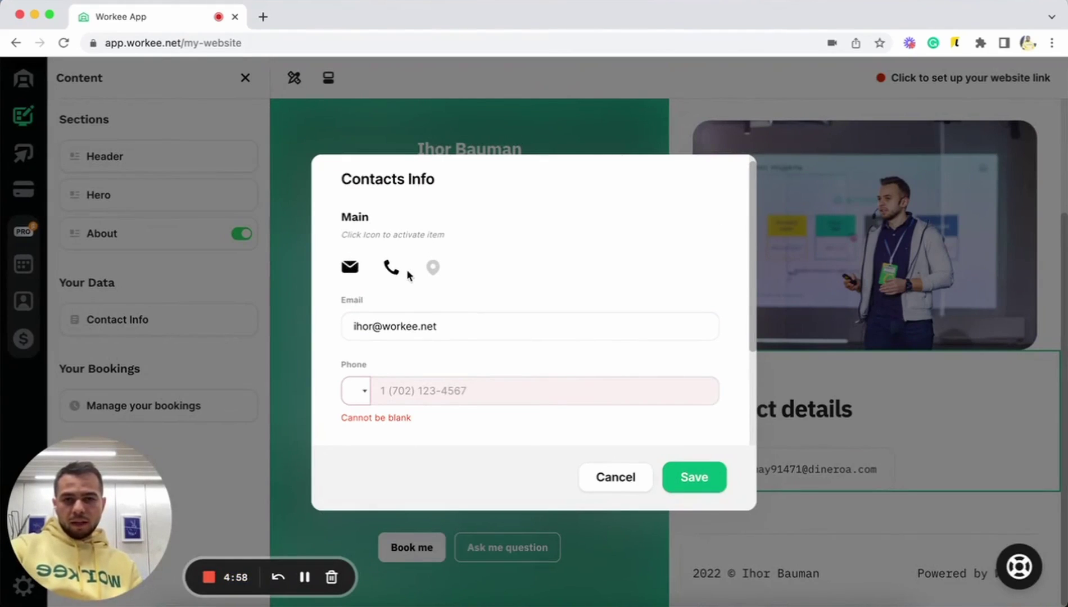
scroll(393, 292, down, 2)
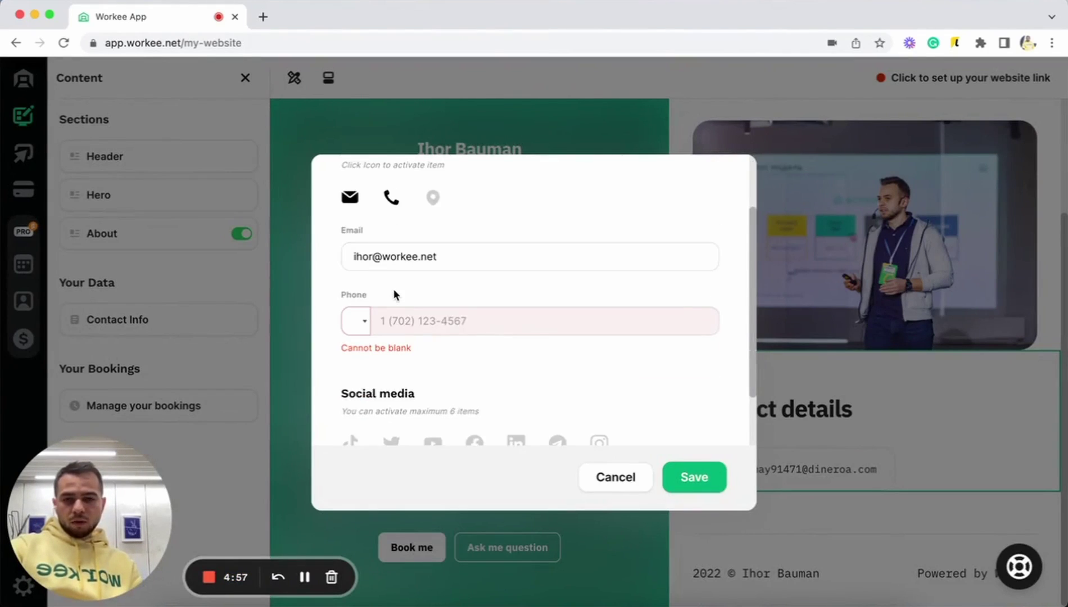
click(392, 202)
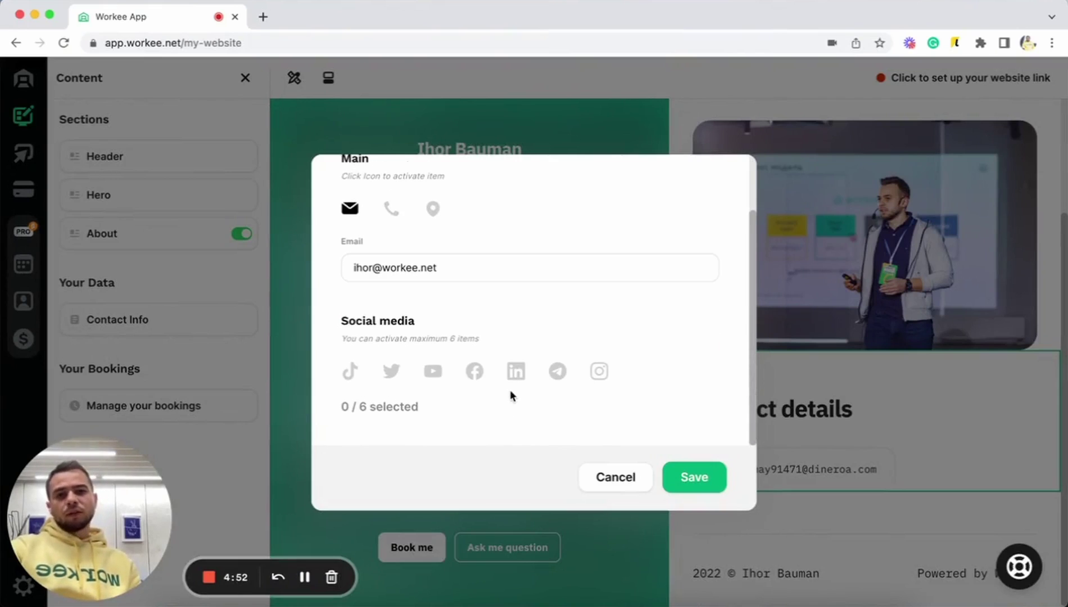
- Add an Instagram link 'instagram.com/workee/.inc' and save the contact info
click(599, 371)
scroll(601, 371, down, 3)
click(554, 385)
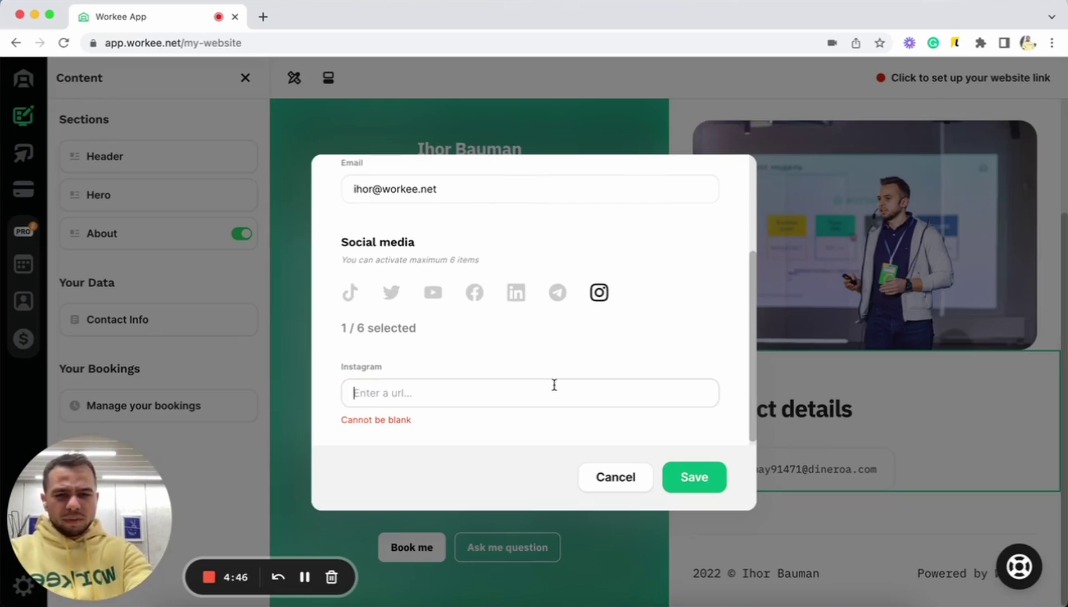
text(inst)
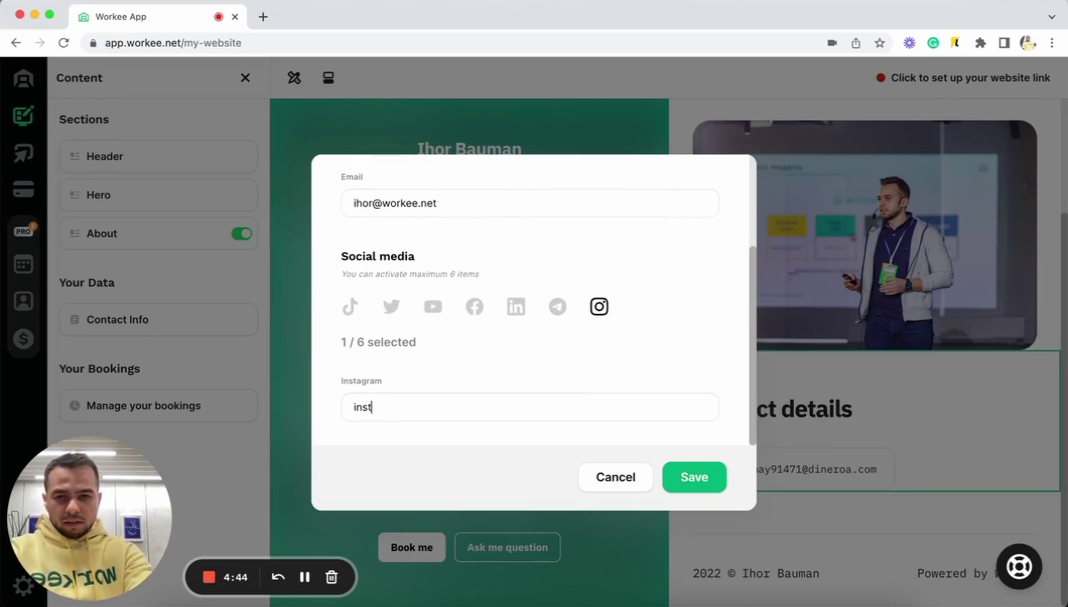
text(agram.com/)
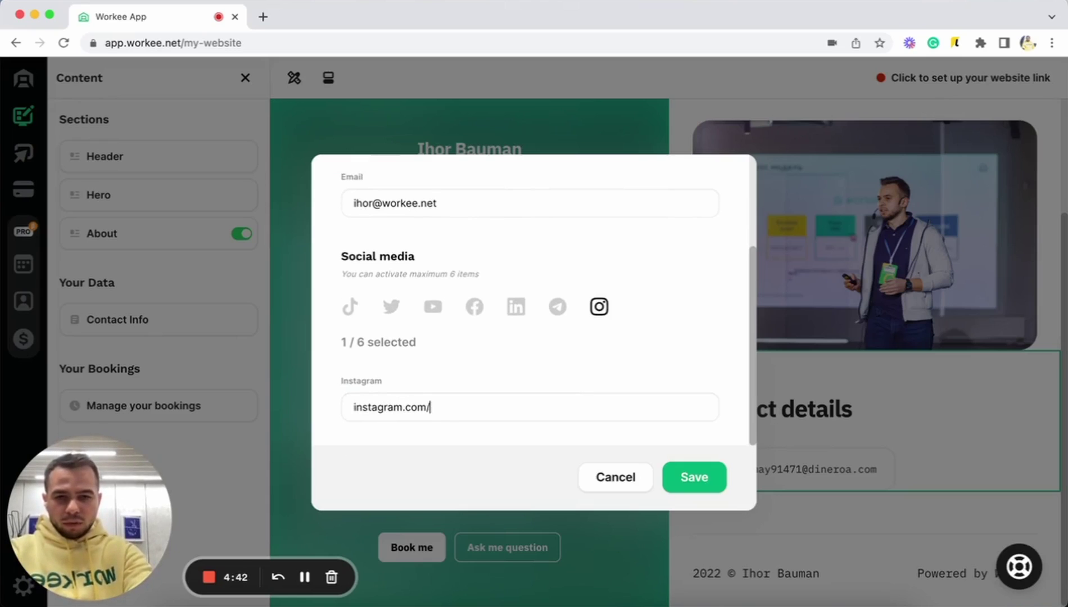
text(wor)
text(ke)
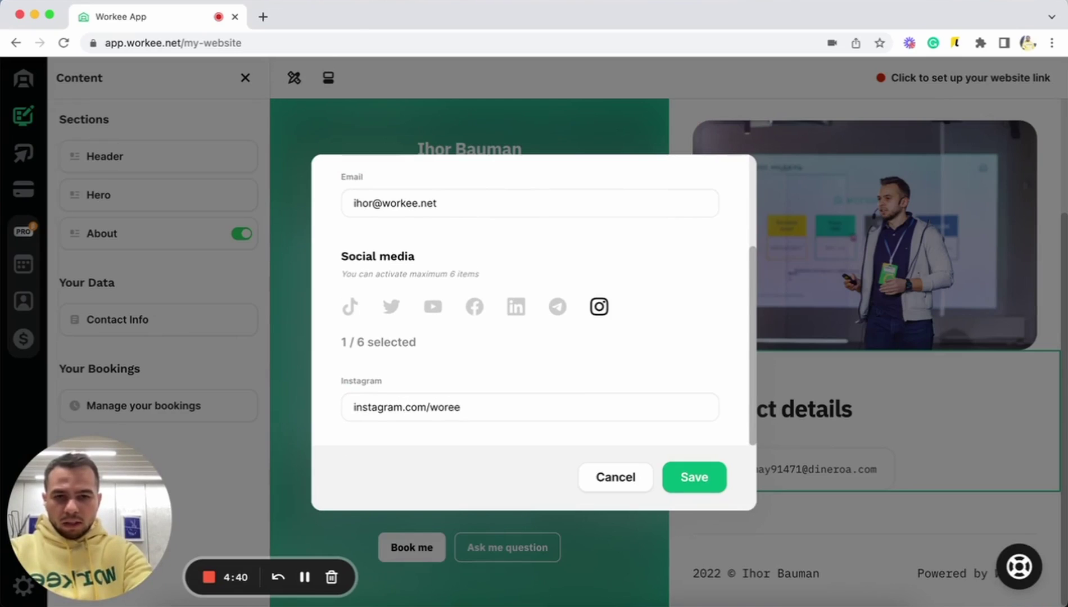
text(e/)
text(.in)
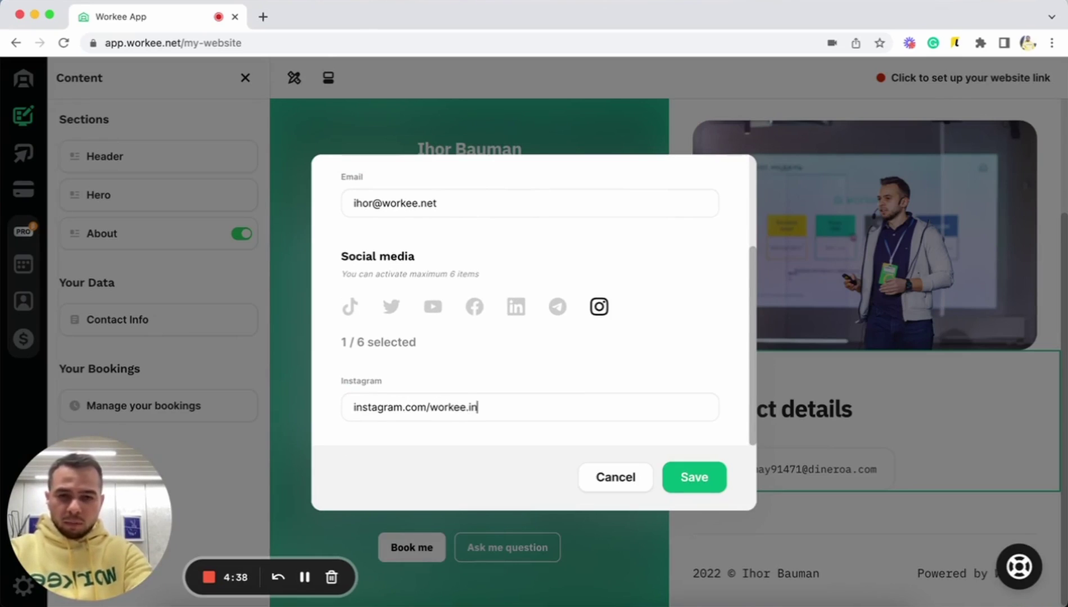
text(c)
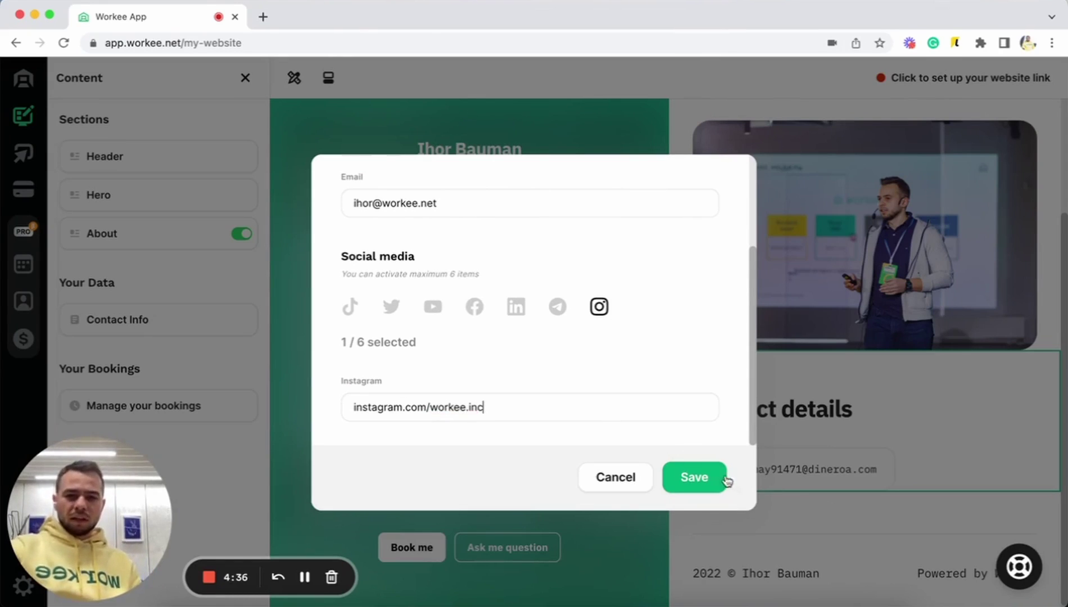
click(710, 479)
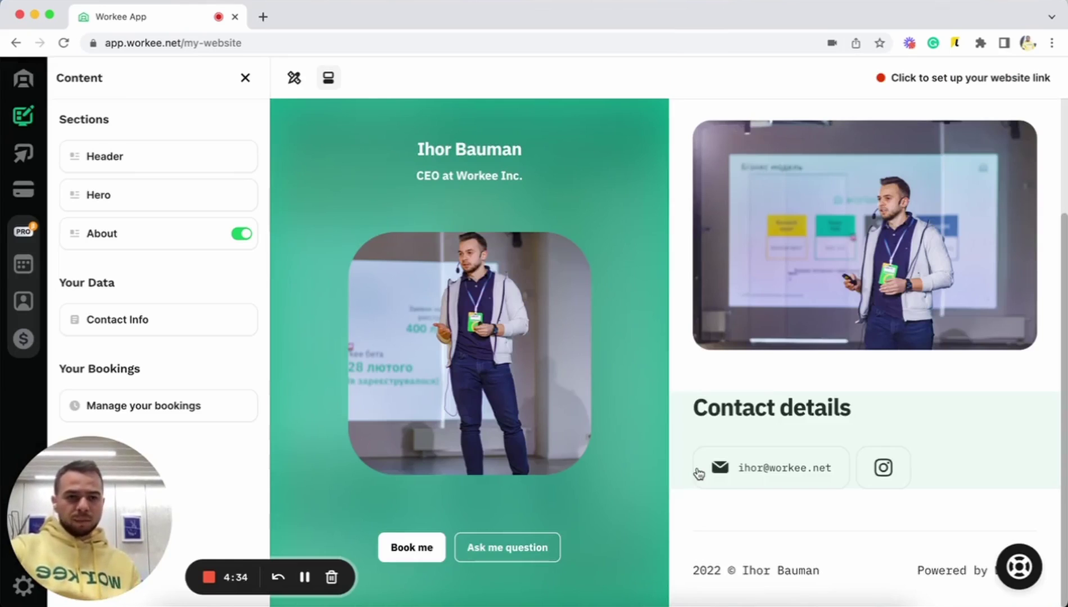
- Close the Content side panel, leaving the hero, About and contact sections in full view
scroll(830, 416, up, 3)
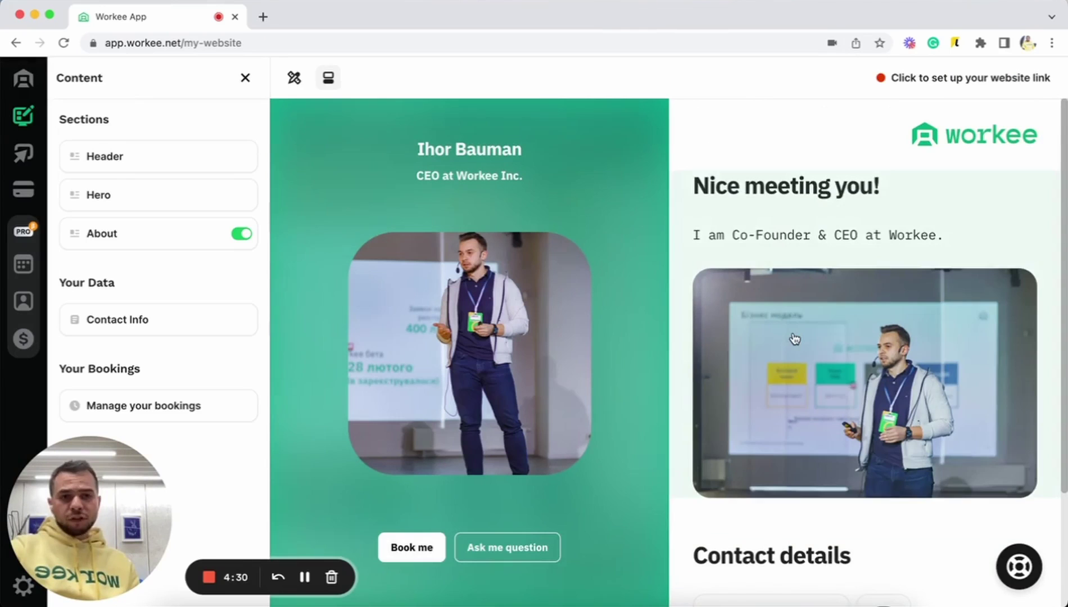
scroll(795, 338, down, 3)
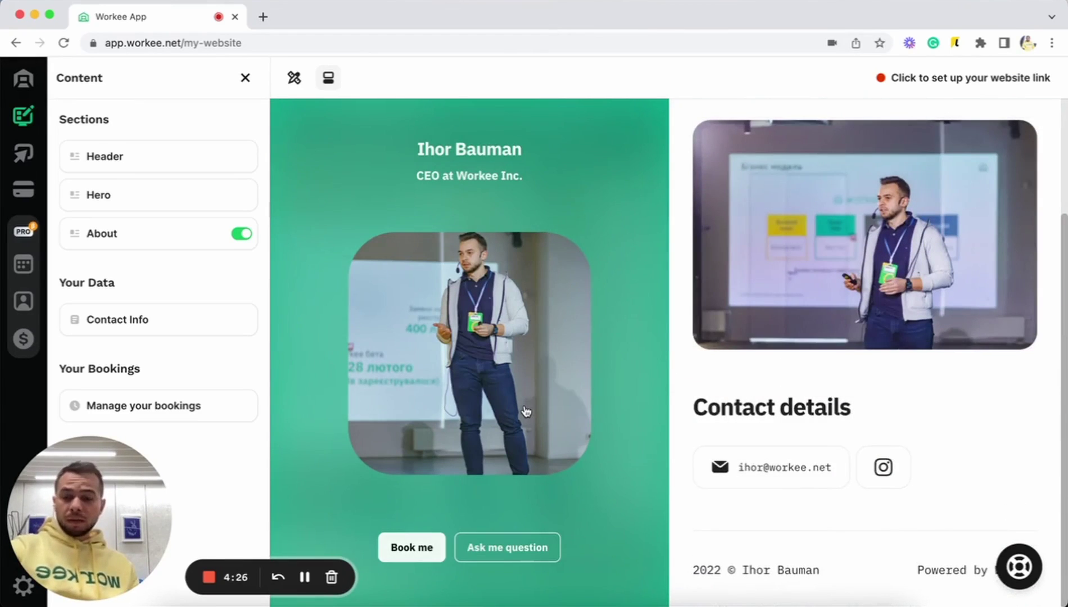
click(246, 78)
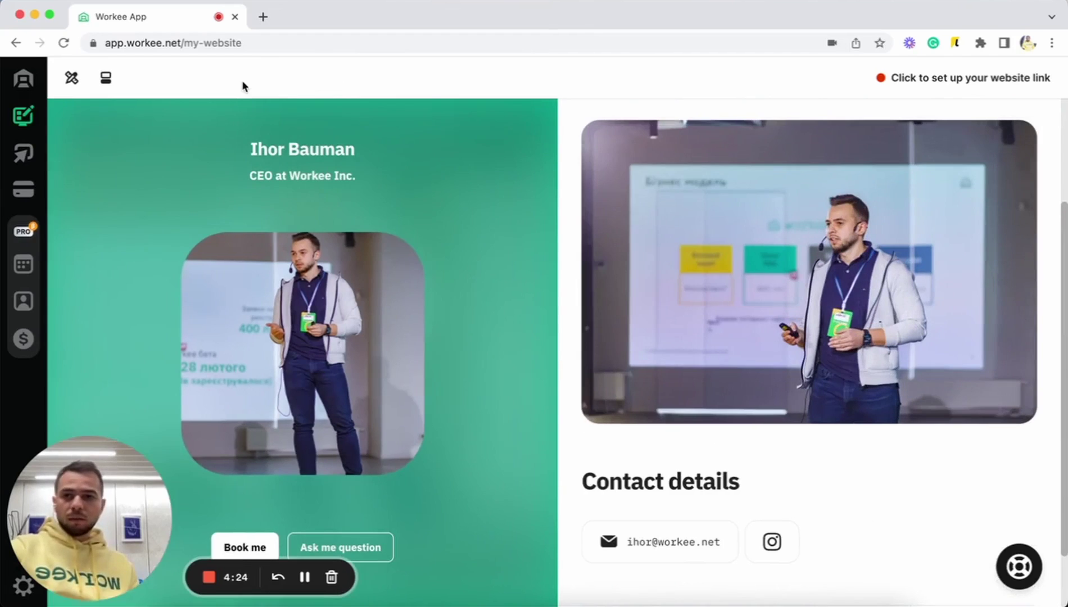
scroll(658, 200, up, 5)
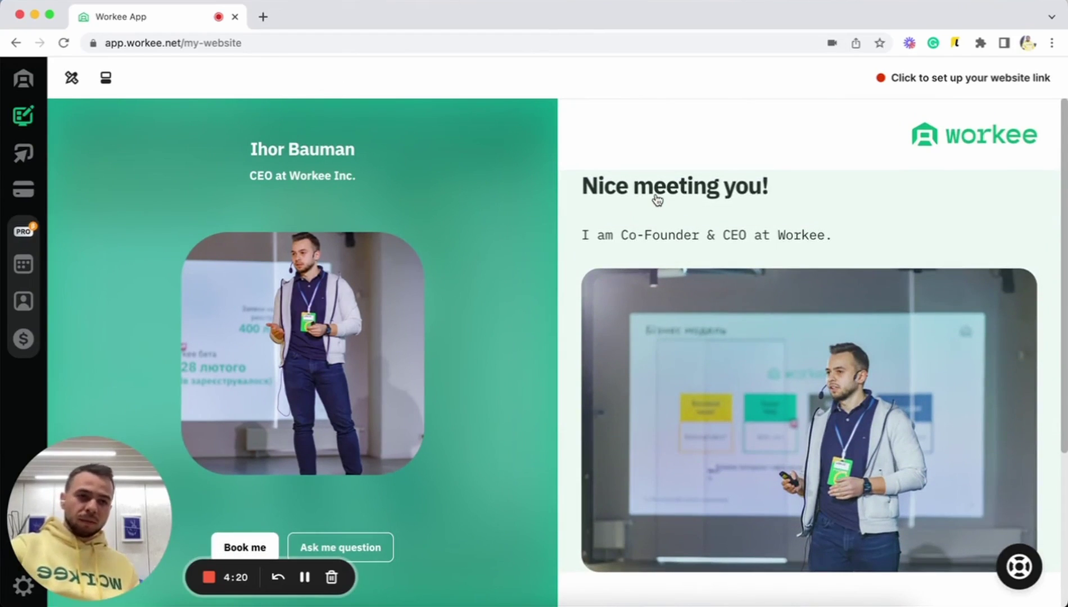
- Enter an address name in the website link setup and claim it as the my.workee.net domain
click(992, 90)
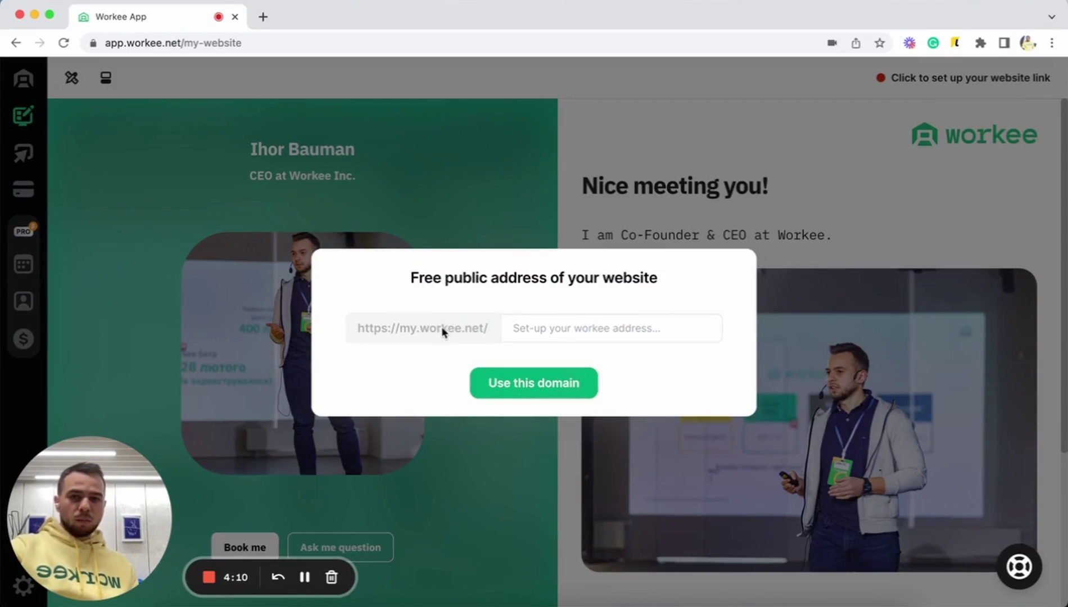
click(518, 338)
text(ihor)
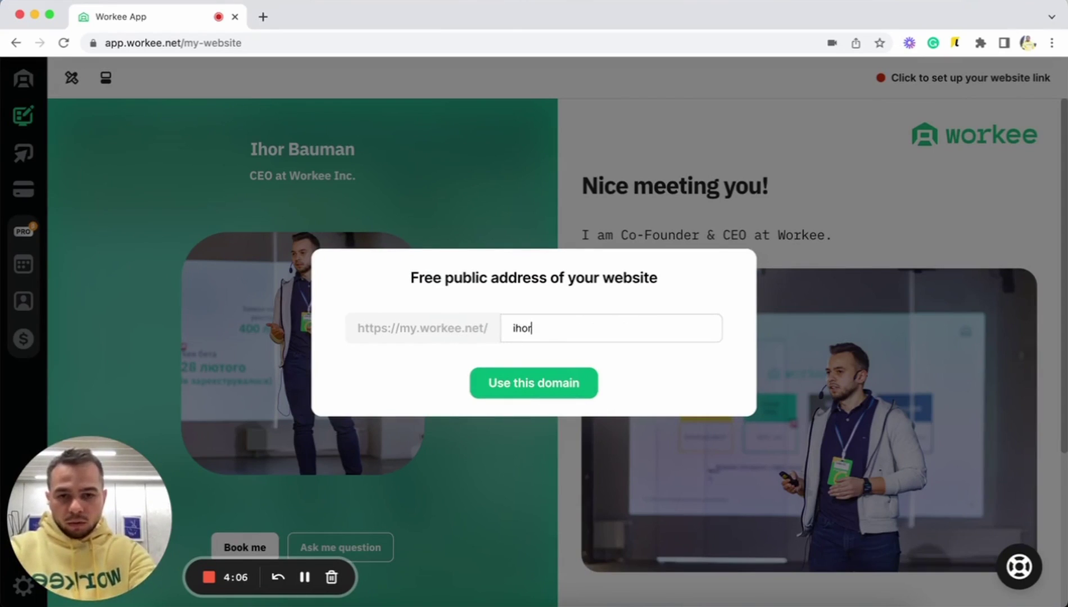
text(fordemo)
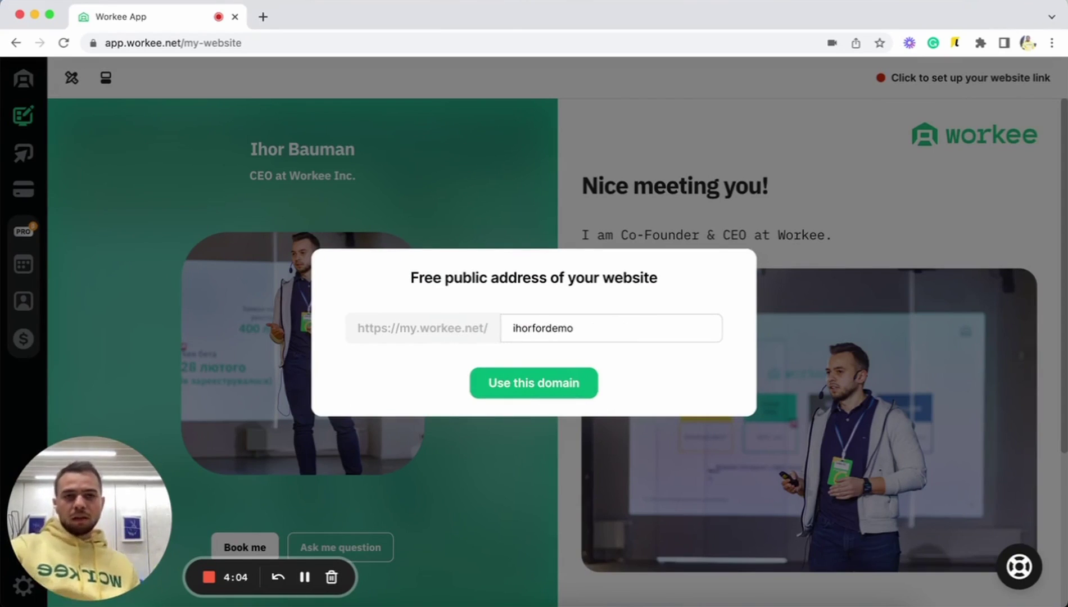
click(567, 395)
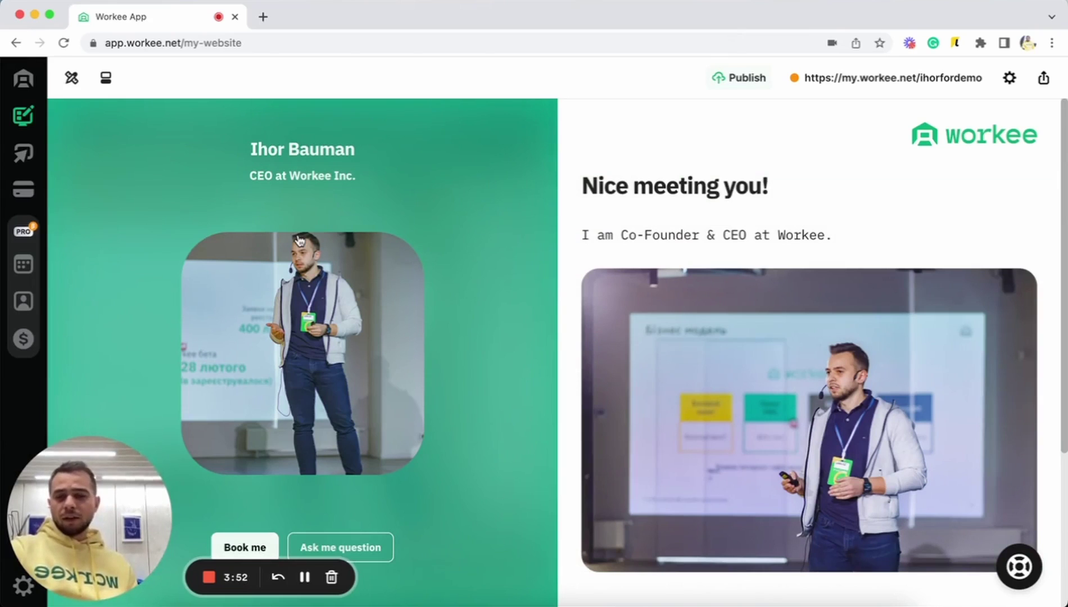
scroll(724, 226, down, 4)
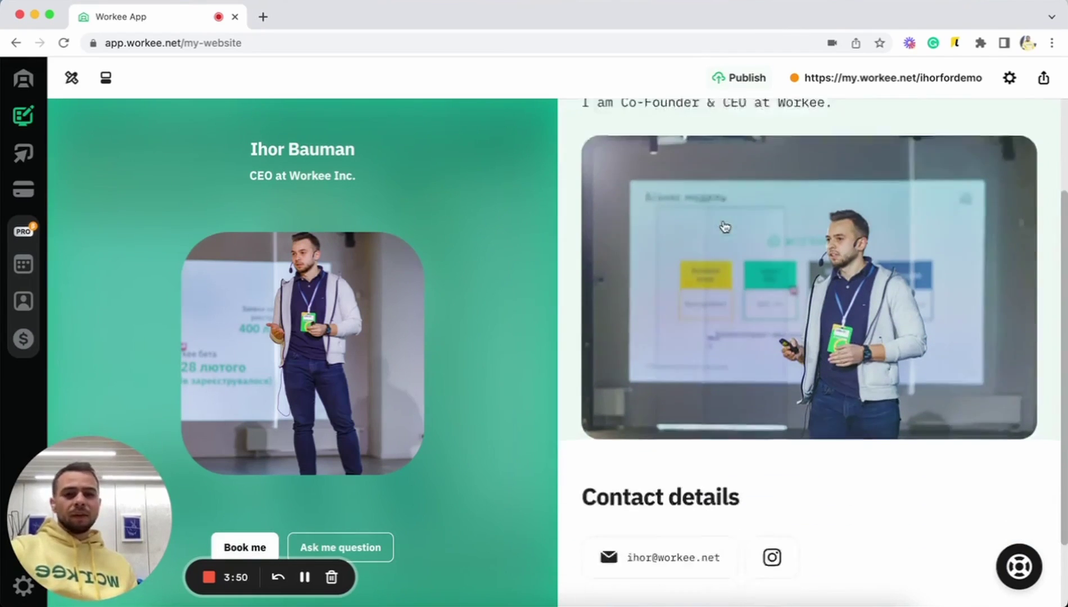
scroll(655, 388, up, 4)
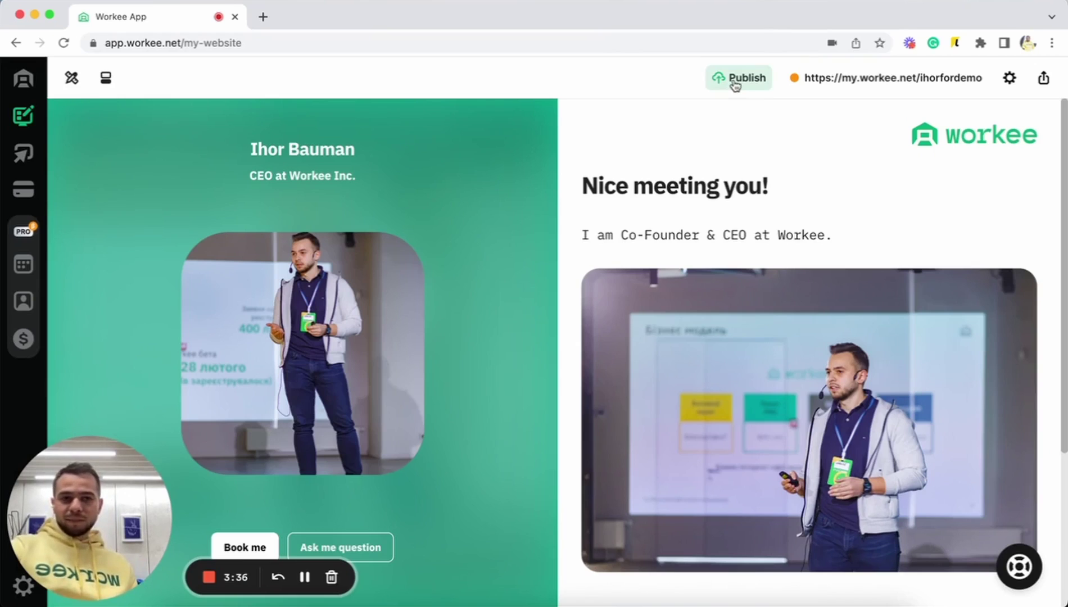
- Publish the updates and open the live site's booking page, which shows no available bookings
click(735, 83)
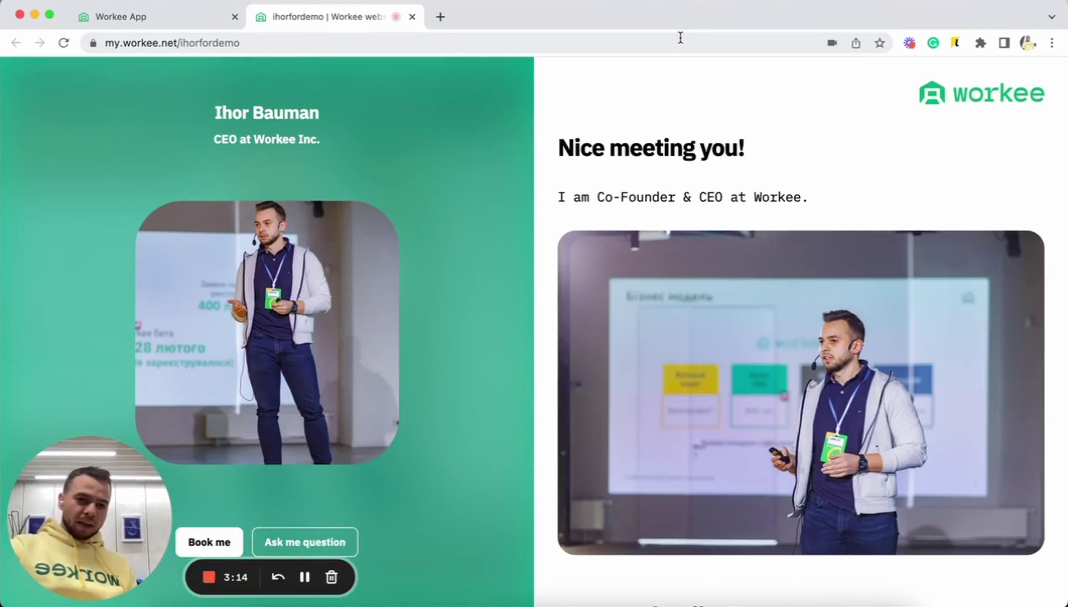
key(super+w)
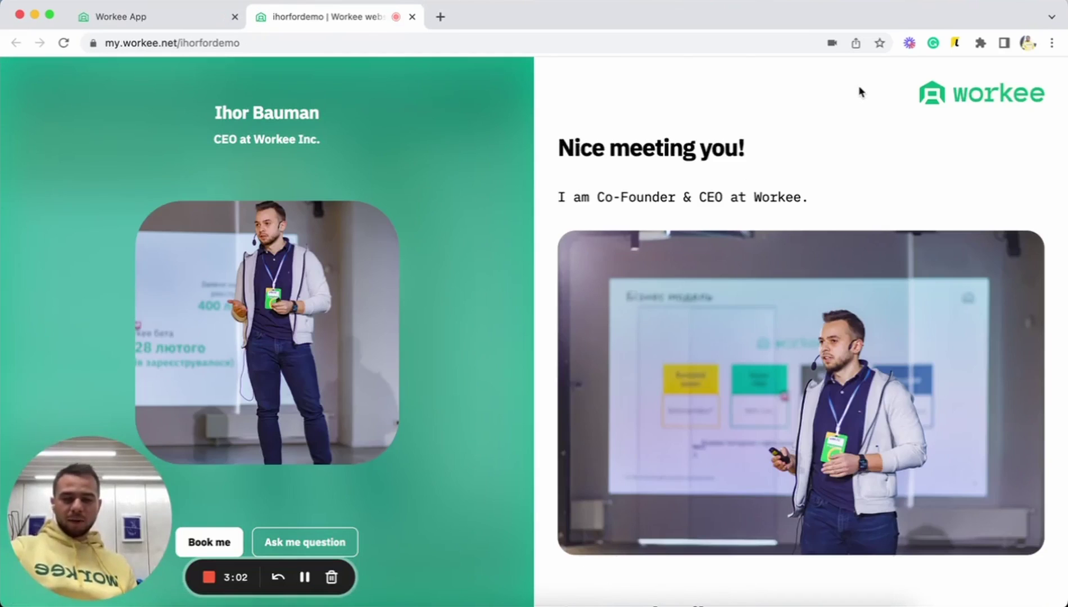
scroll(859, 91, down, 5)
scroll(831, 359, up, 5)
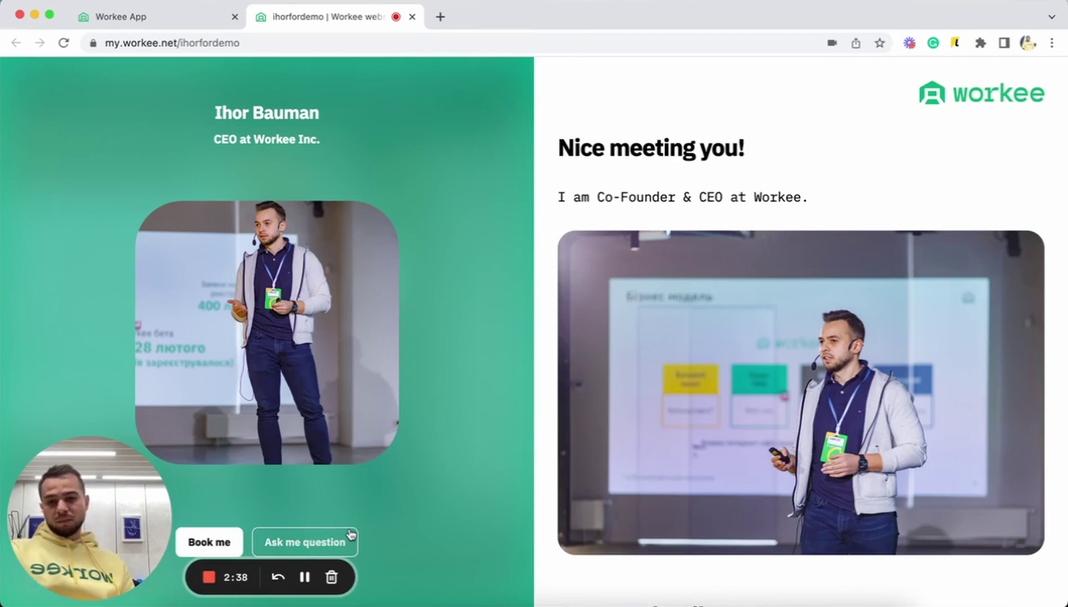
click(223, 544)
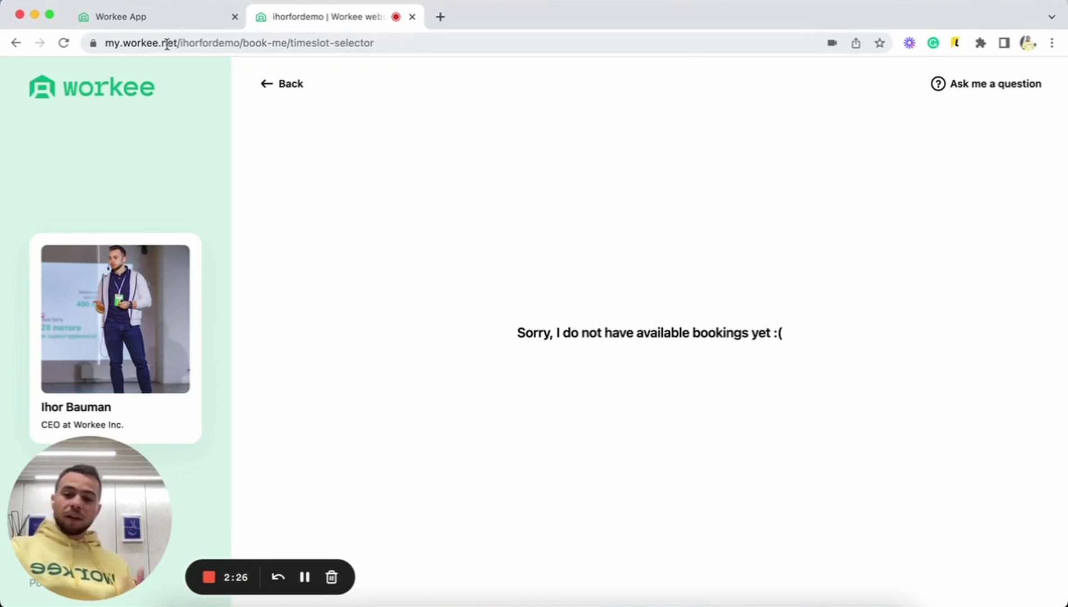
- Return to the Workee App tab and open the Booking availability settings
click(155, 17)
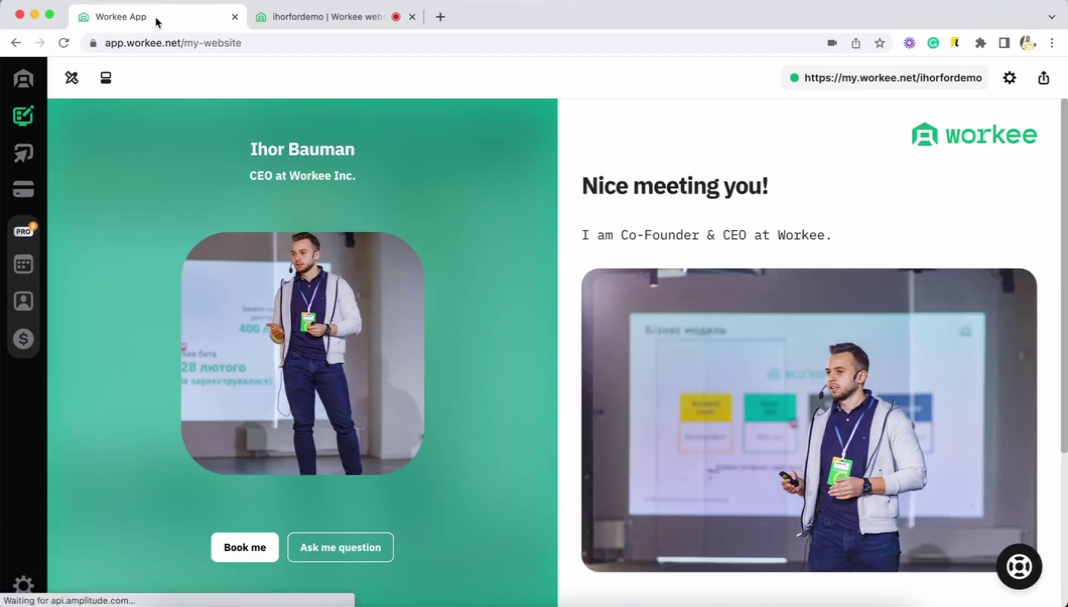
click(30, 154)
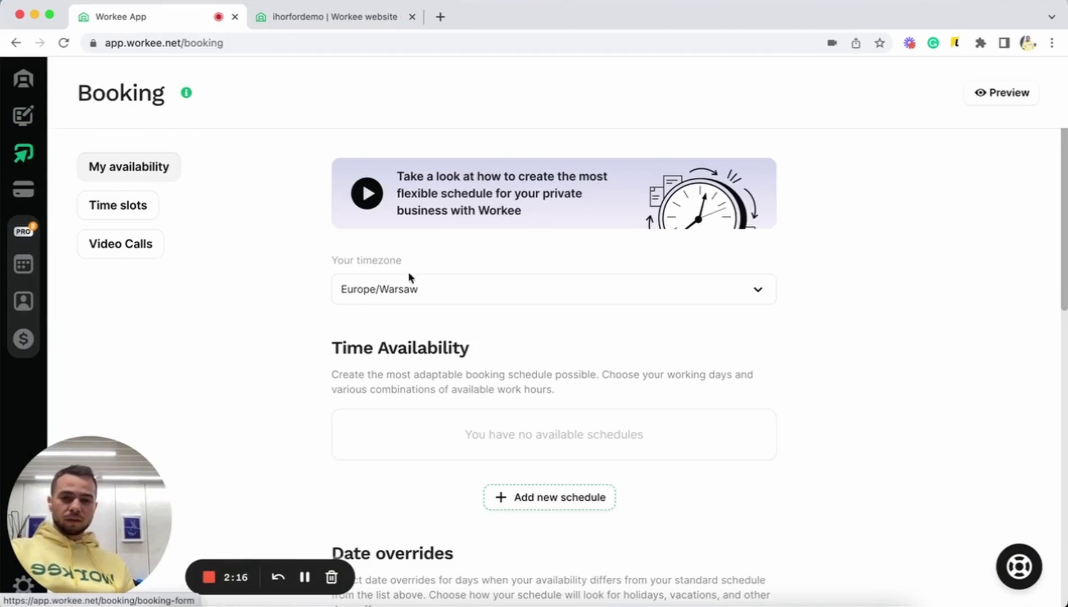
scroll(453, 289, down, 3)
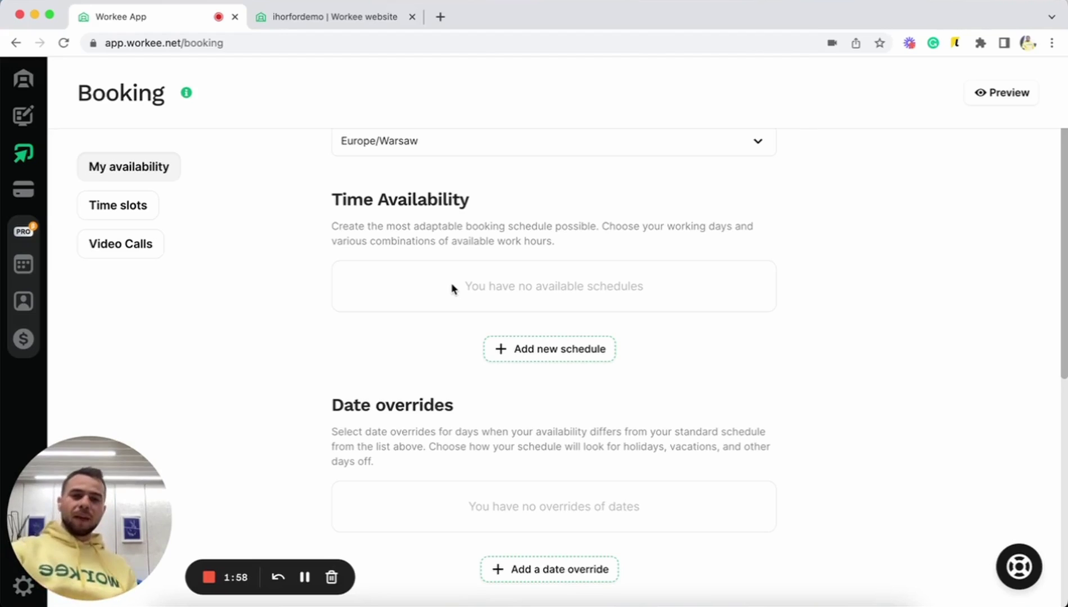
- Add a new availability schedule covering Monday, Tuesday and Thursday
click(513, 360)
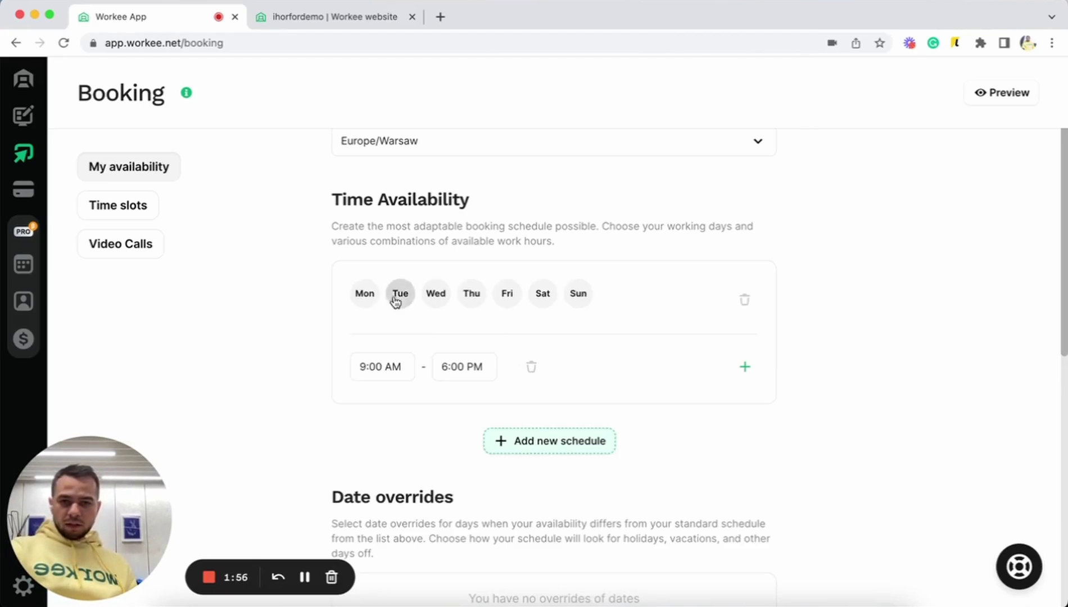
click(368, 301)
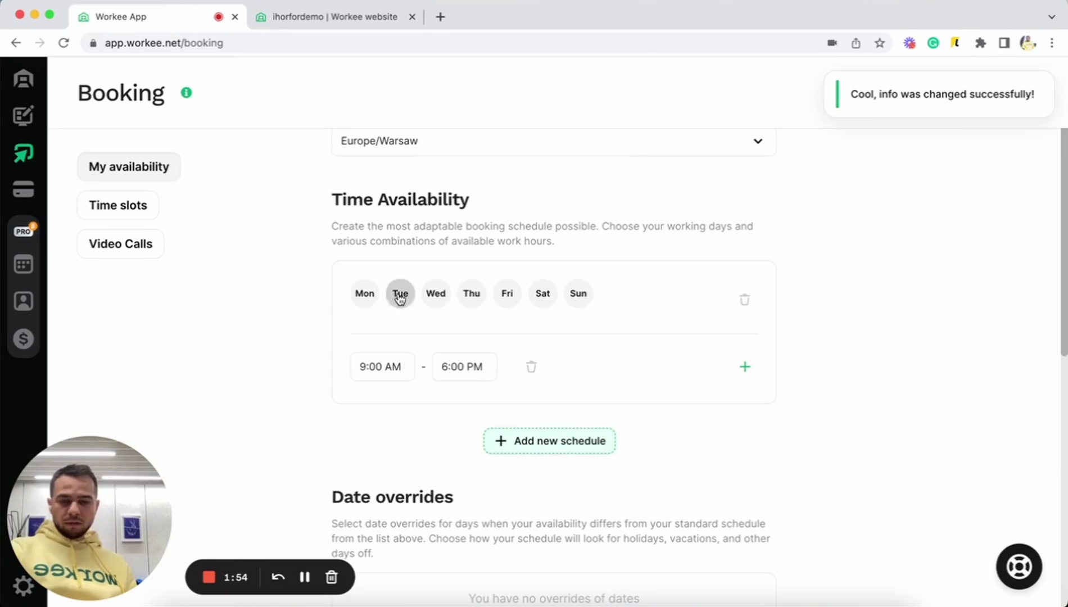
click(365, 296)
click(408, 297)
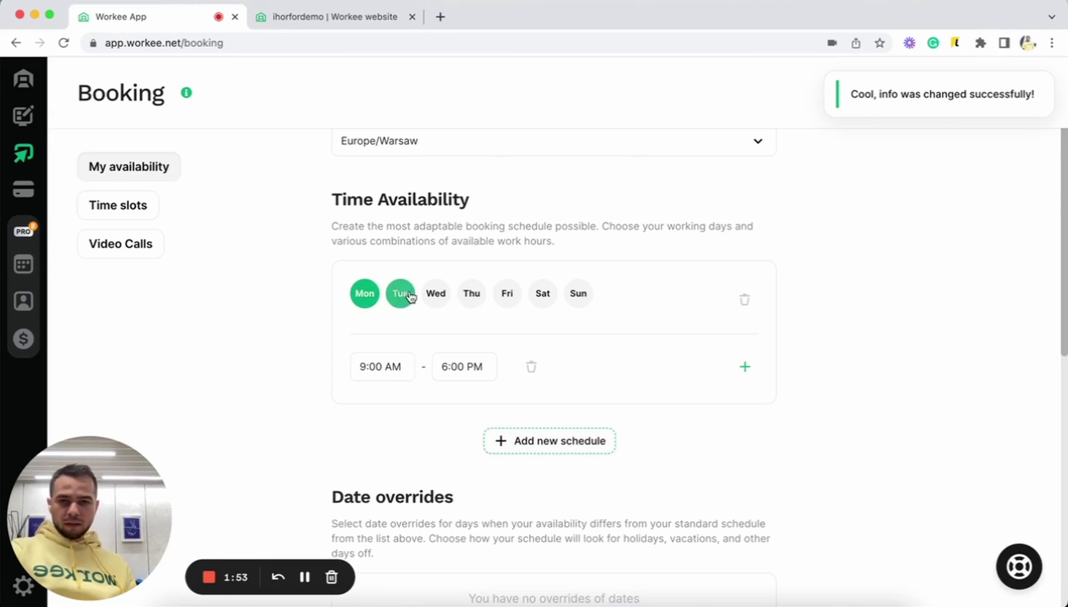
click(473, 296)
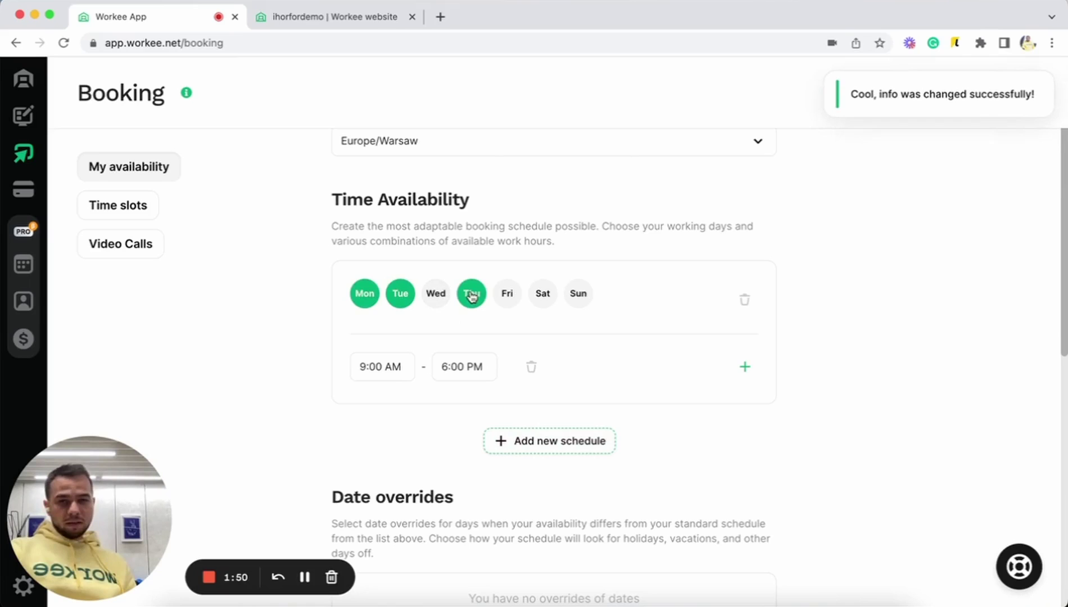
- Set the first time range to 10:00 AM–12:00 PM
click(399, 367)
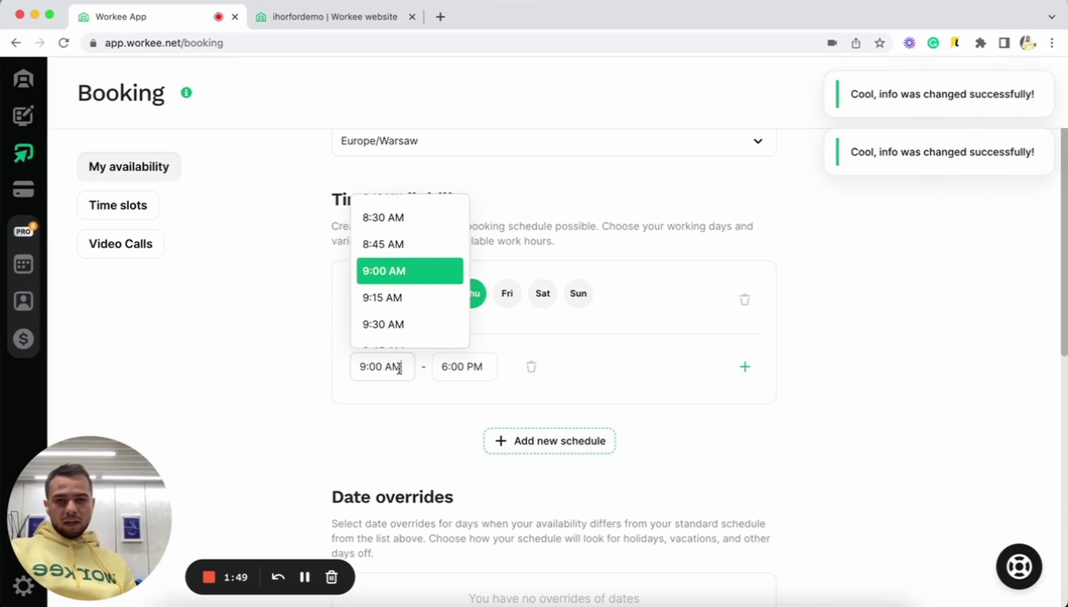
scroll(387, 316, down, 2)
click(387, 314)
click(446, 366)
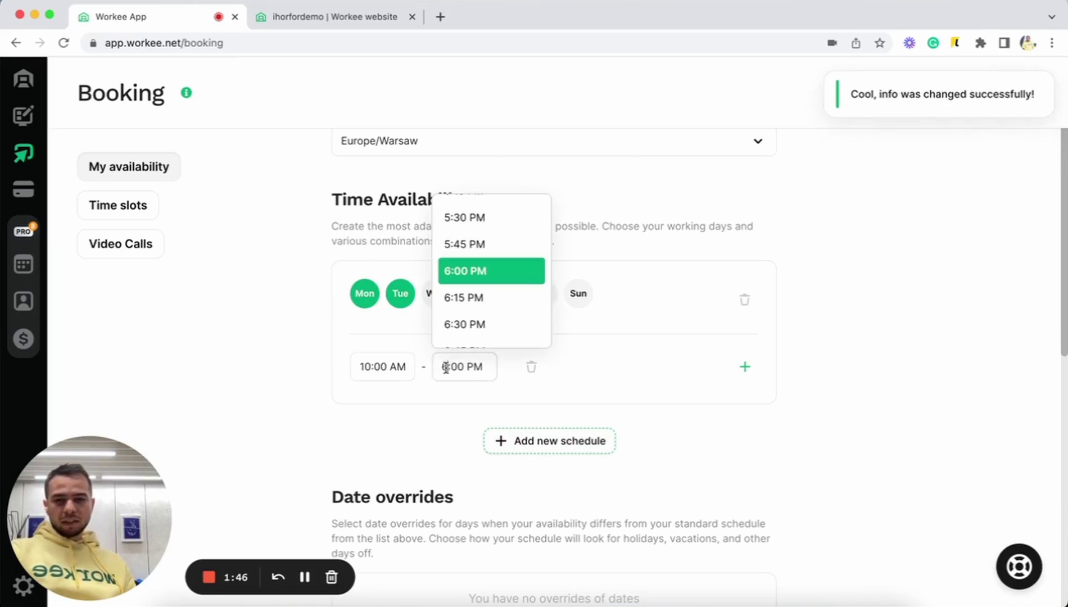
scroll(487, 262, up, 8)
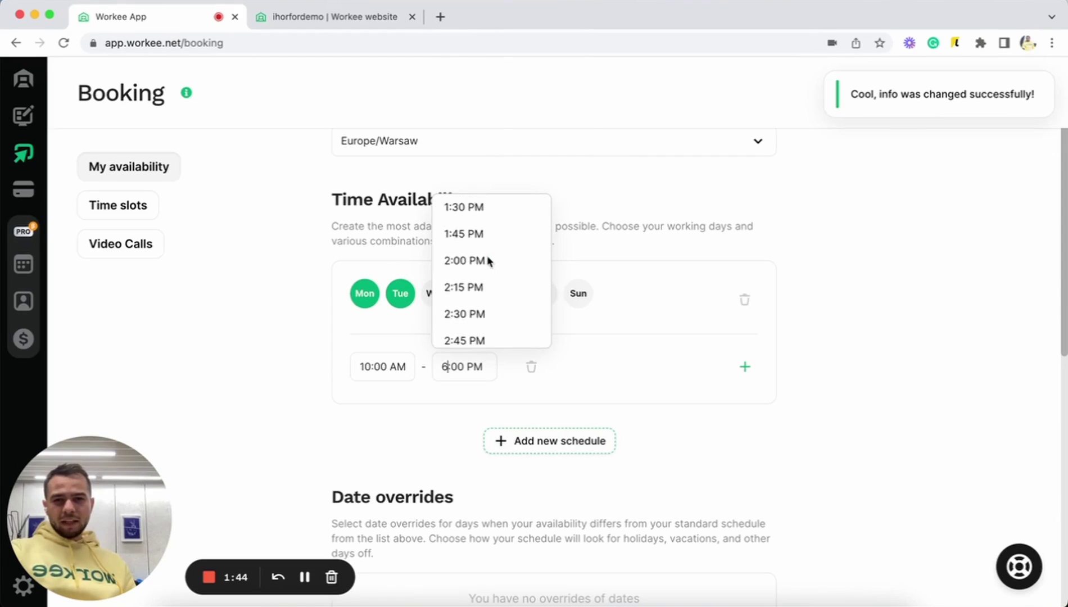
scroll(487, 259, up, 4)
click(480, 222)
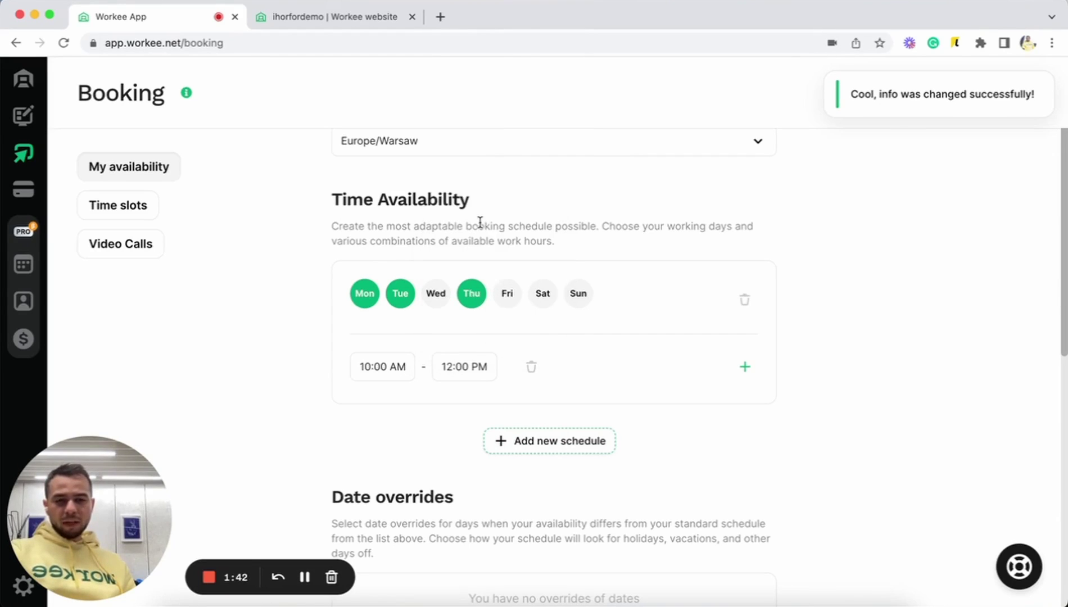
- Add a second time range from 1:30 PM to 5:00 PM
click(743, 371)
click(382, 408)
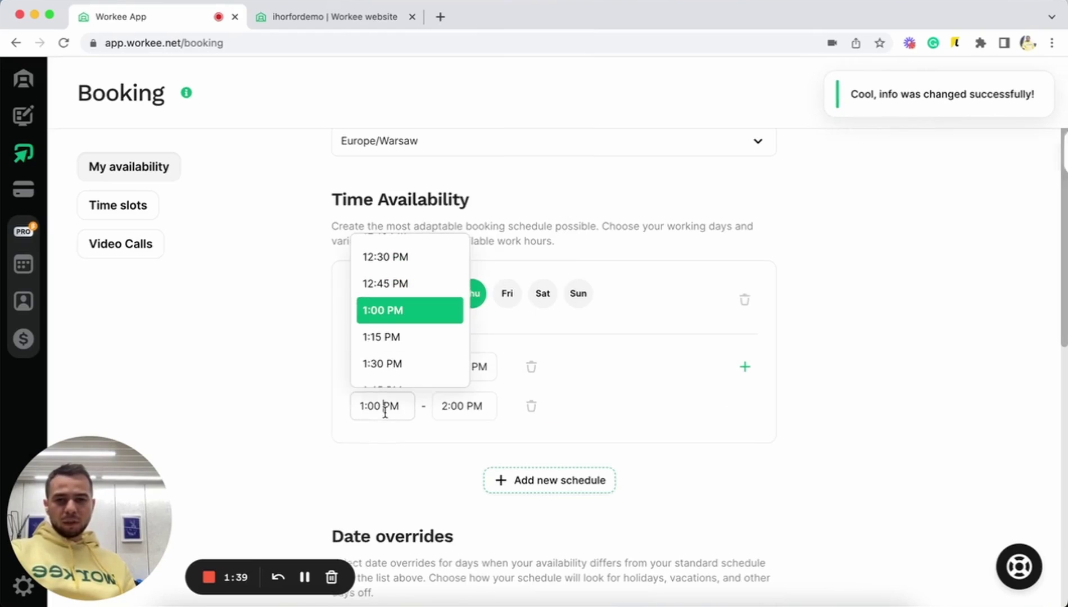
click(398, 365)
click(438, 394)
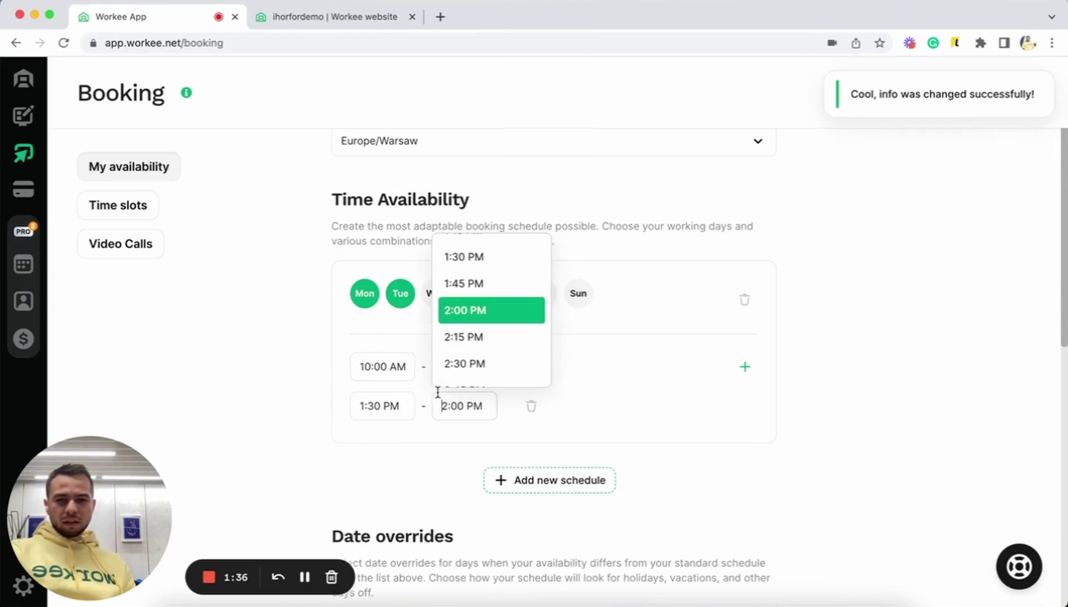
scroll(484, 337, down, 6)
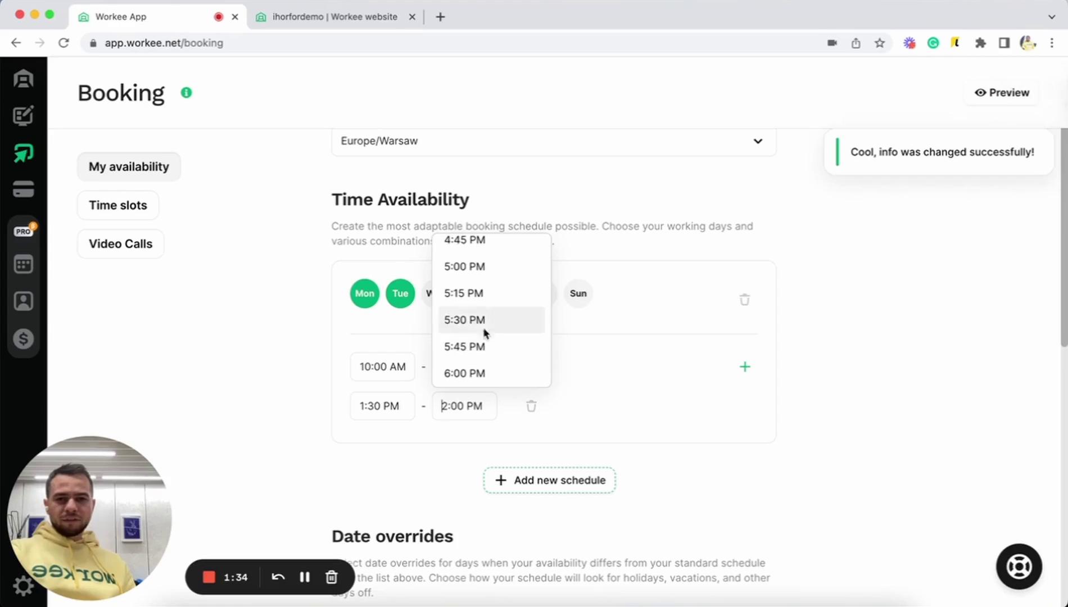
click(474, 276)
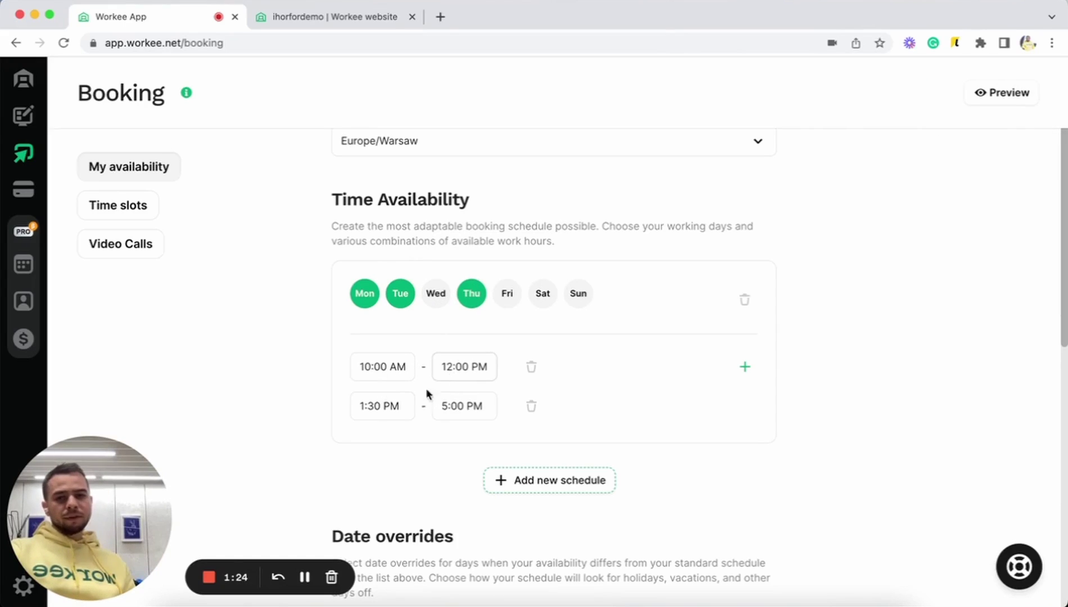
- Save a Sep 22, 2022 date override with 09:00–18:00 hours, then go to Time slots
scroll(461, 436, down, 3)
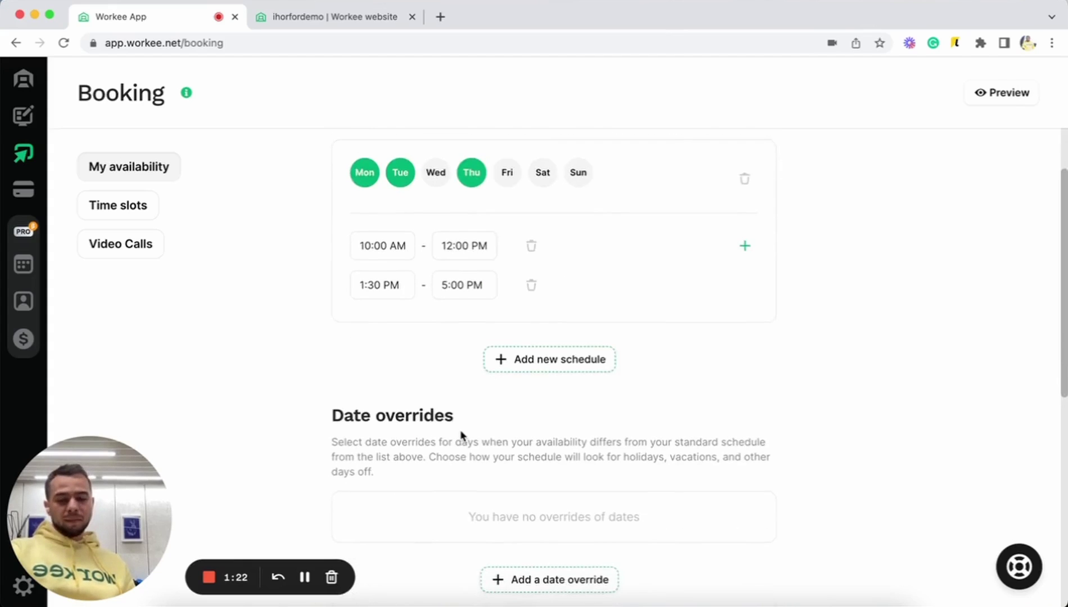
scroll(461, 436, up, 3)
scroll(461, 436, down, 10)
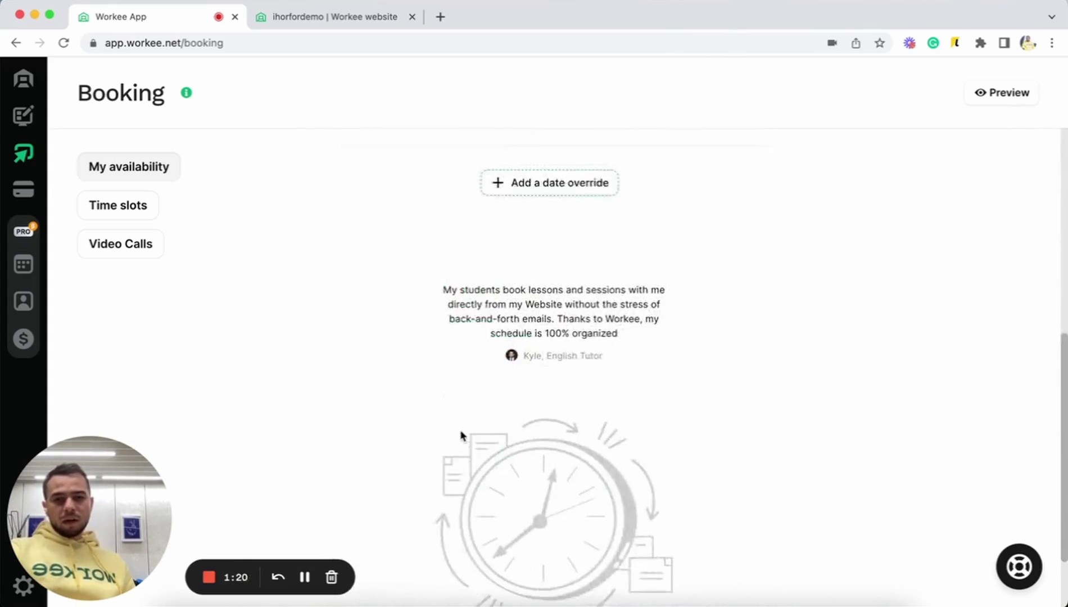
scroll(461, 436, up, 3)
scroll(461, 436, up, 1)
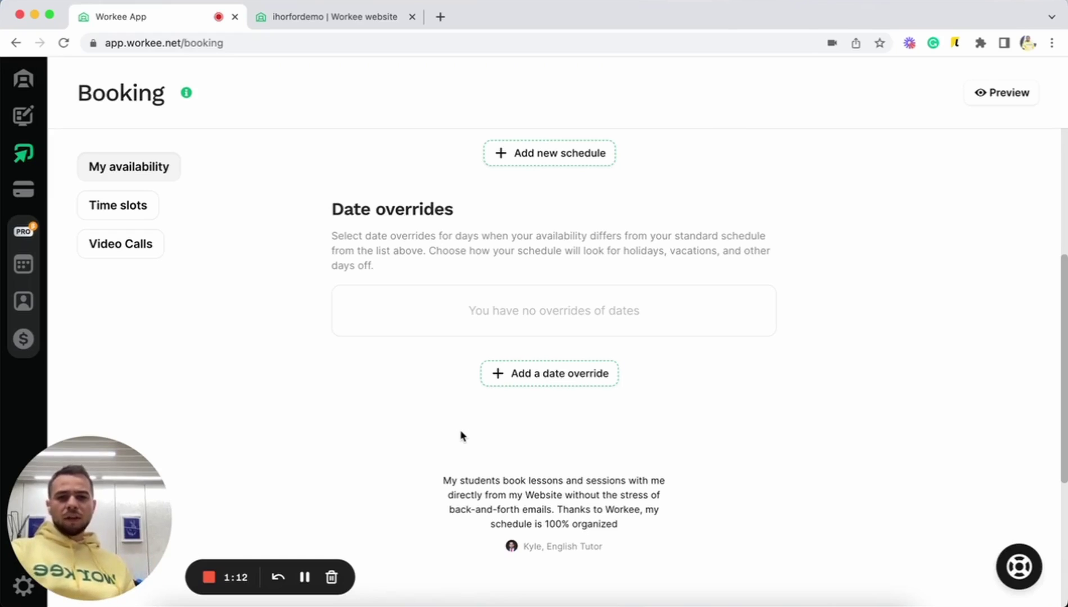
click(540, 380)
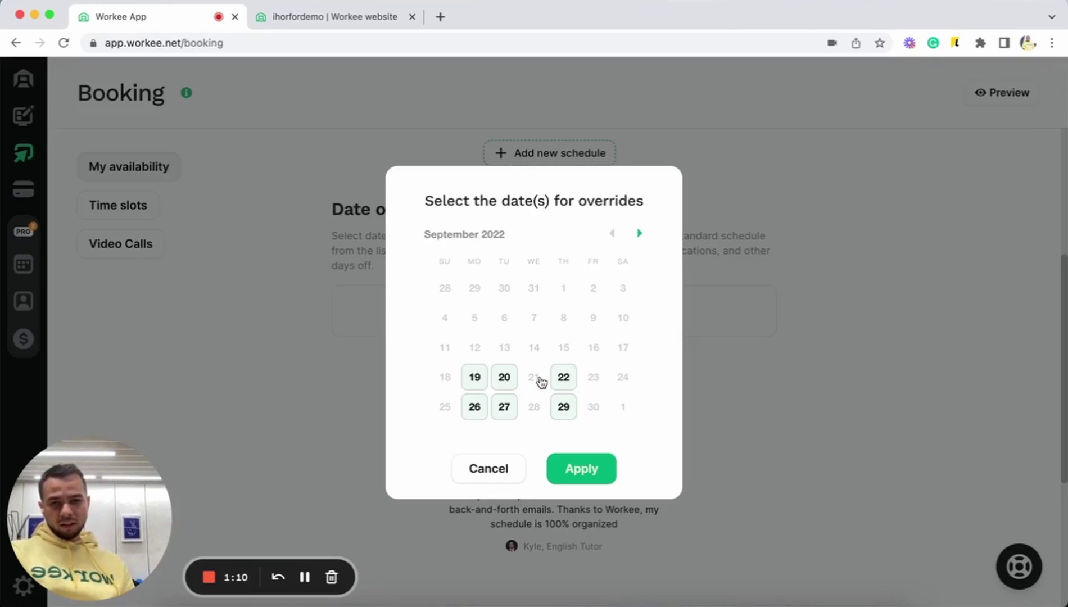
click(573, 383)
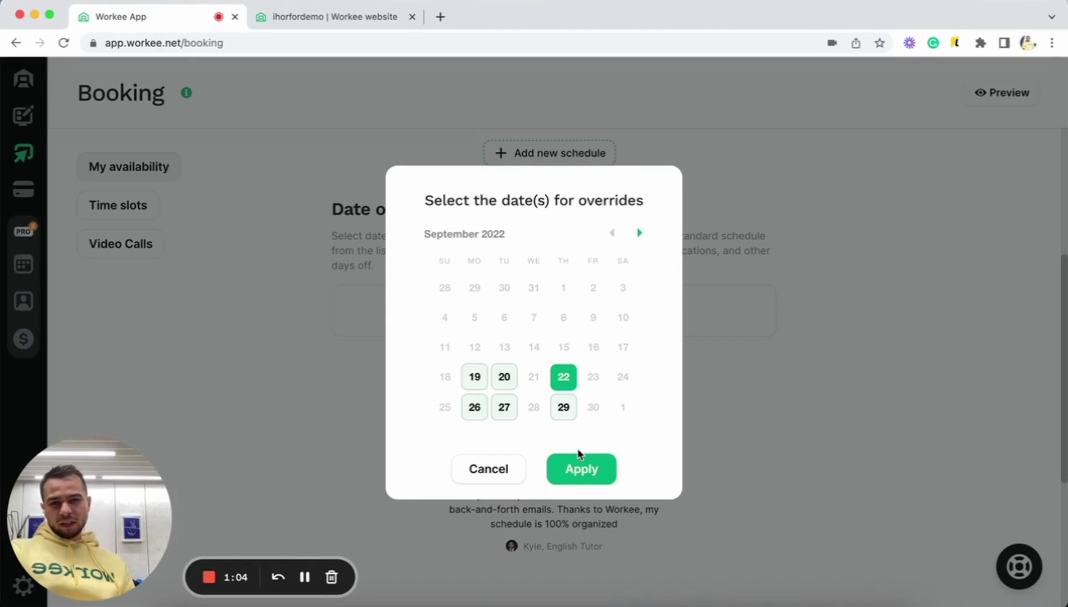
click(582, 470)
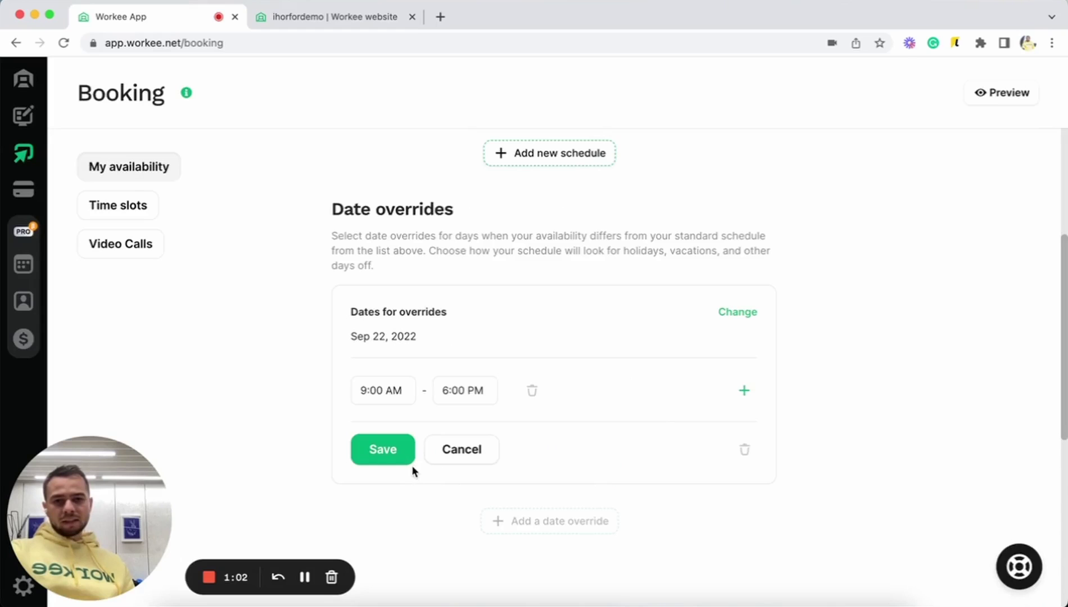
click(381, 443)
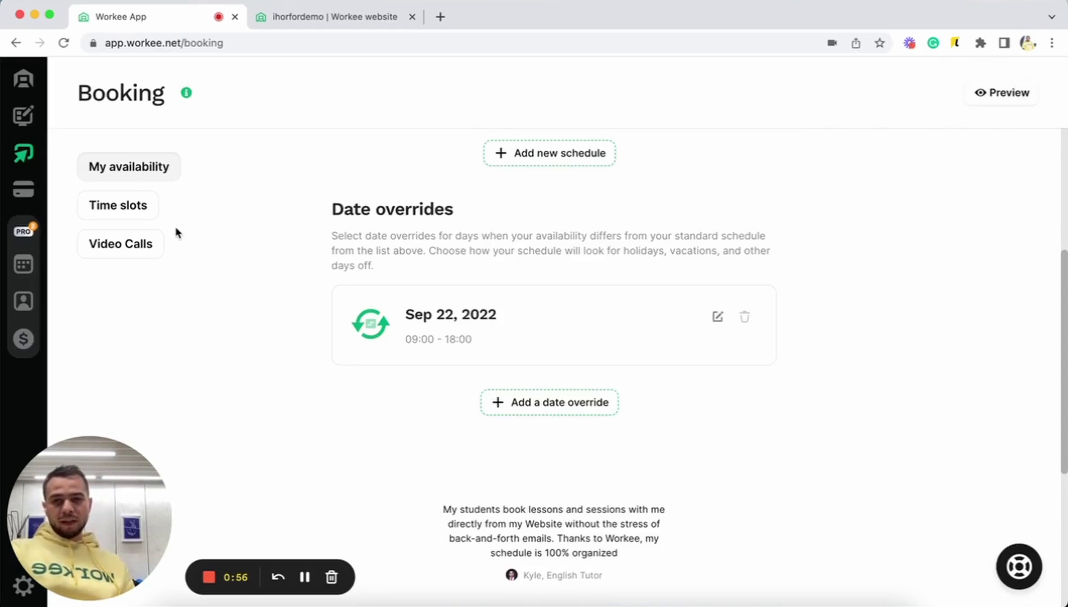
scroll(358, 231, up, 10)
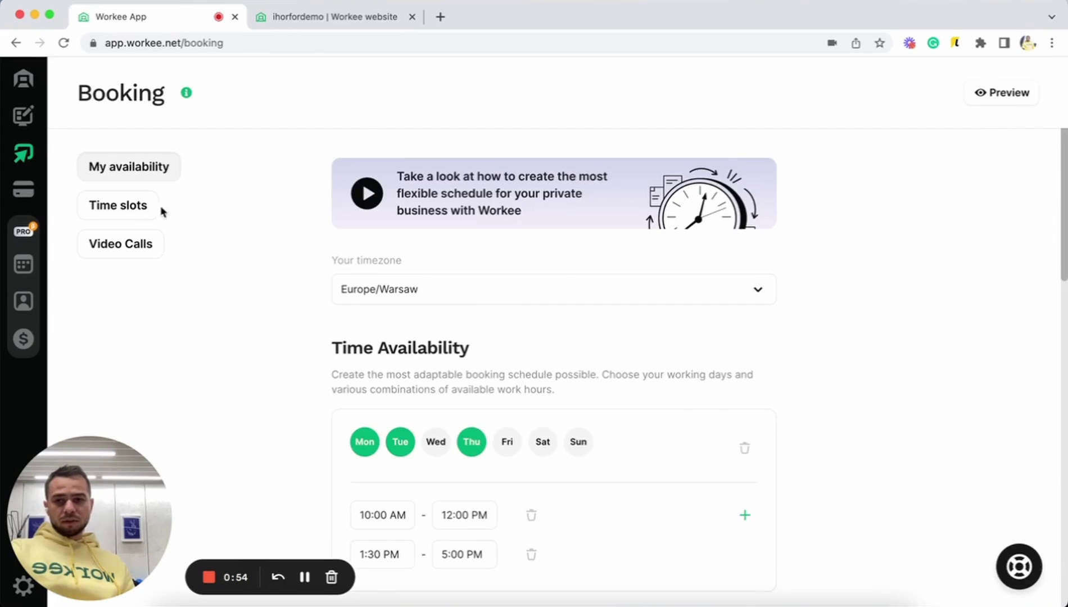
click(132, 209)
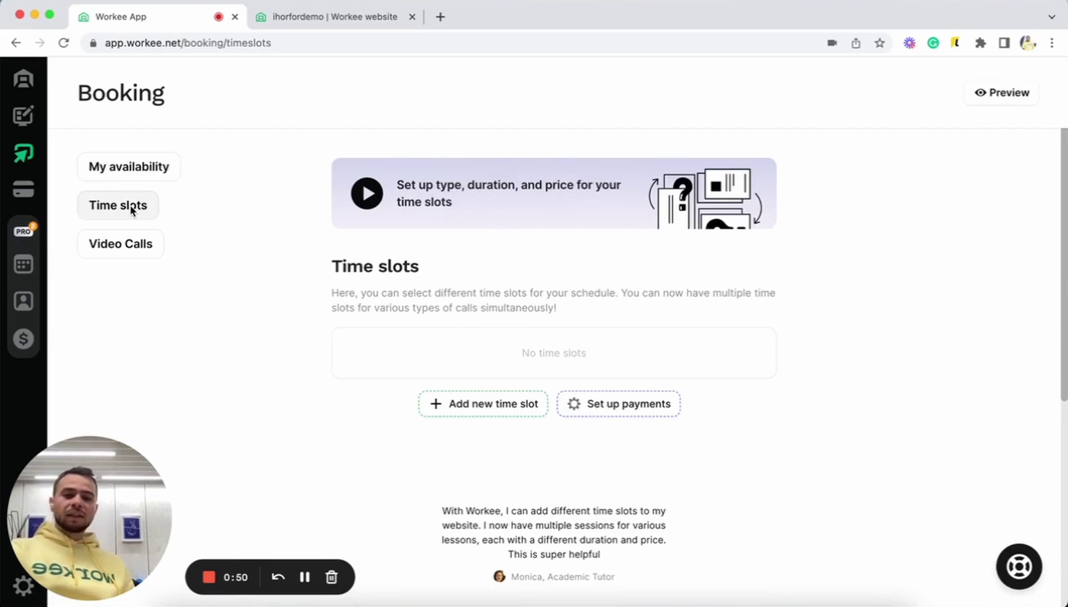
- Create a new time slot named 'Business Meeting' described as 'To show my skills to you'
click(453, 412)
double_click(426, 384)
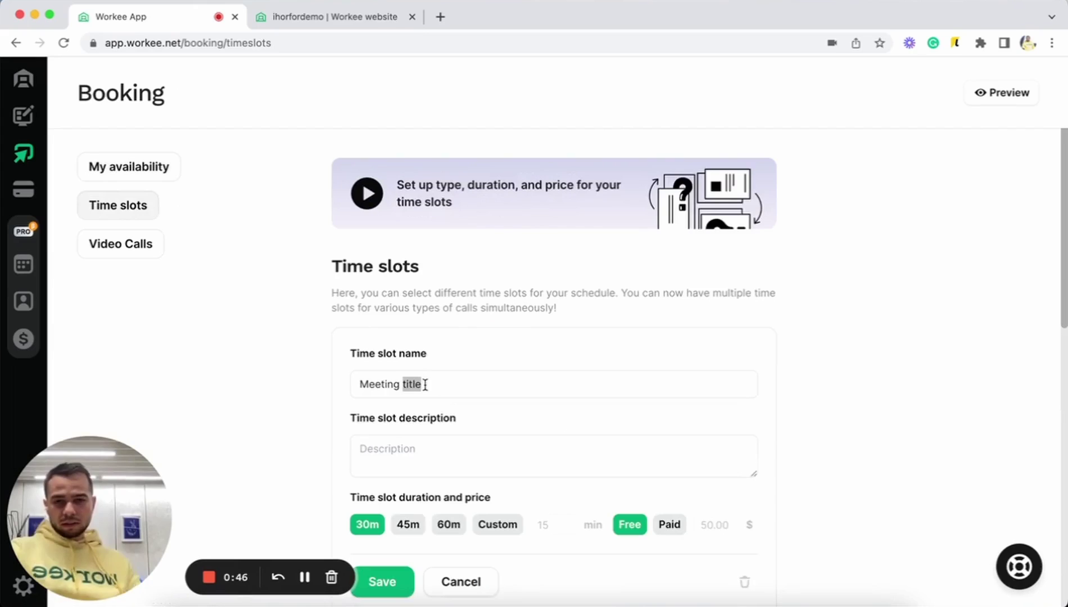
key(BackSpace)
key(BackSpace)
key(BackSpace)
key(BackSpace)
key(BackSpace)
key(BackSpace)
key(BackSpace)
key(BackSpace)
key(BackSpace)
text(Busin)
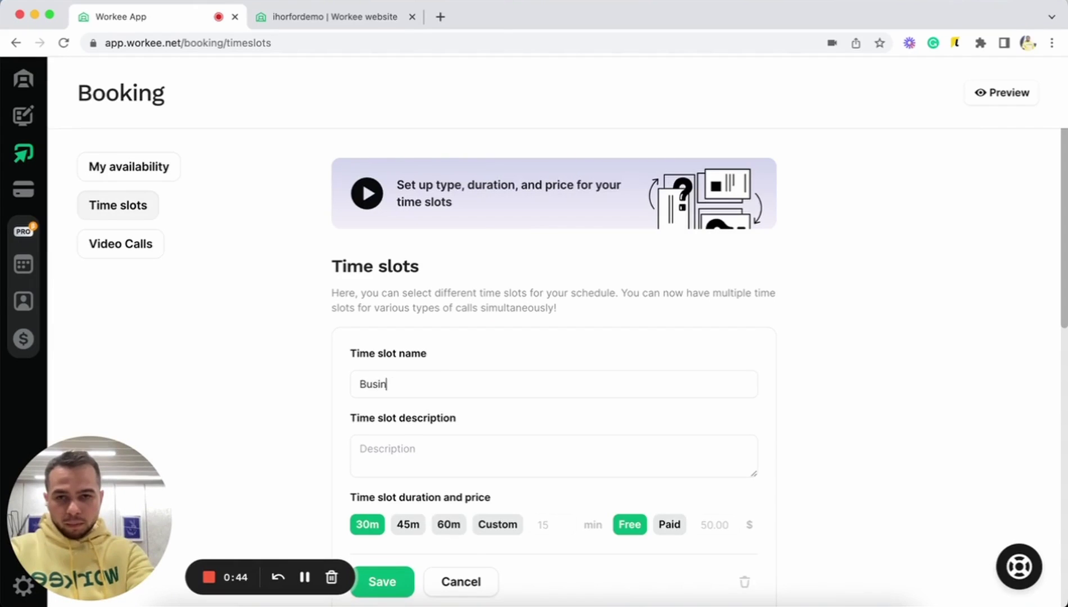
text(ess Meetin)
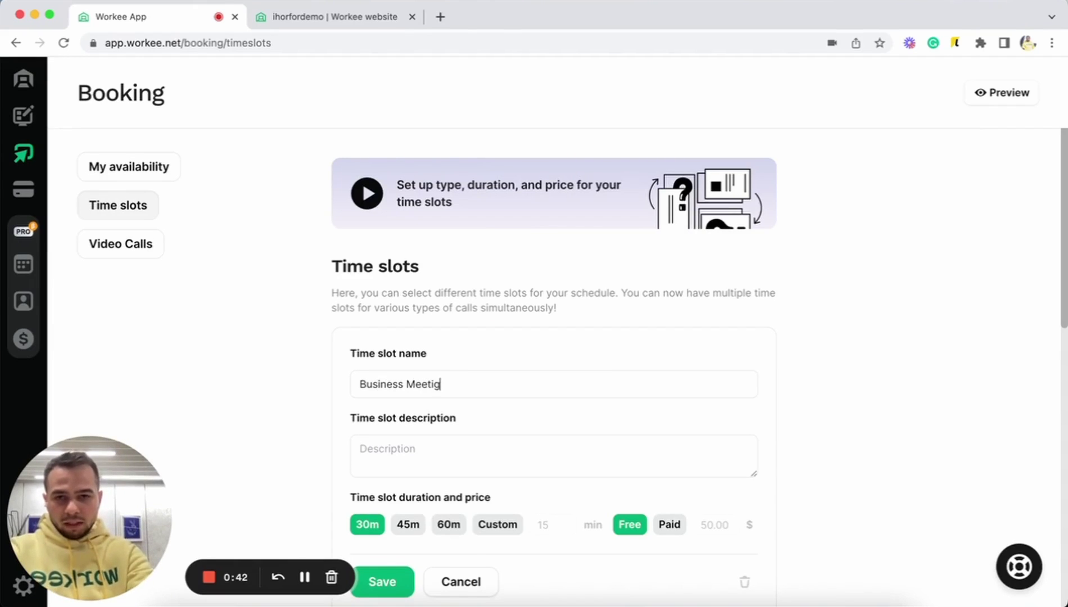
text(g)
click(473, 457)
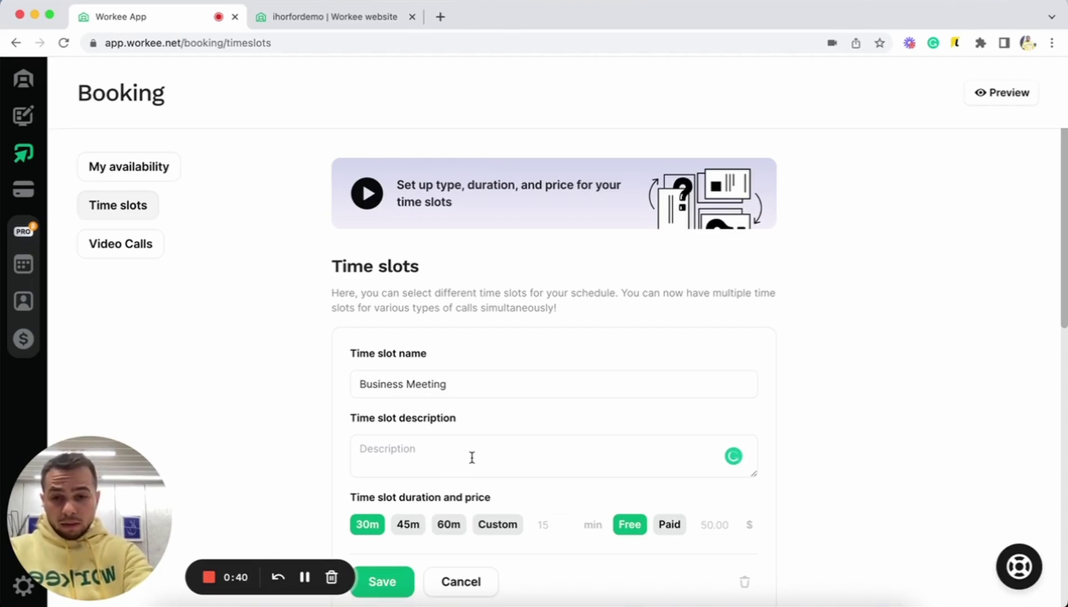
text(Do)
key(BackSpace)
key(BackSpace)
text(Tpo)
key(BackSpace)
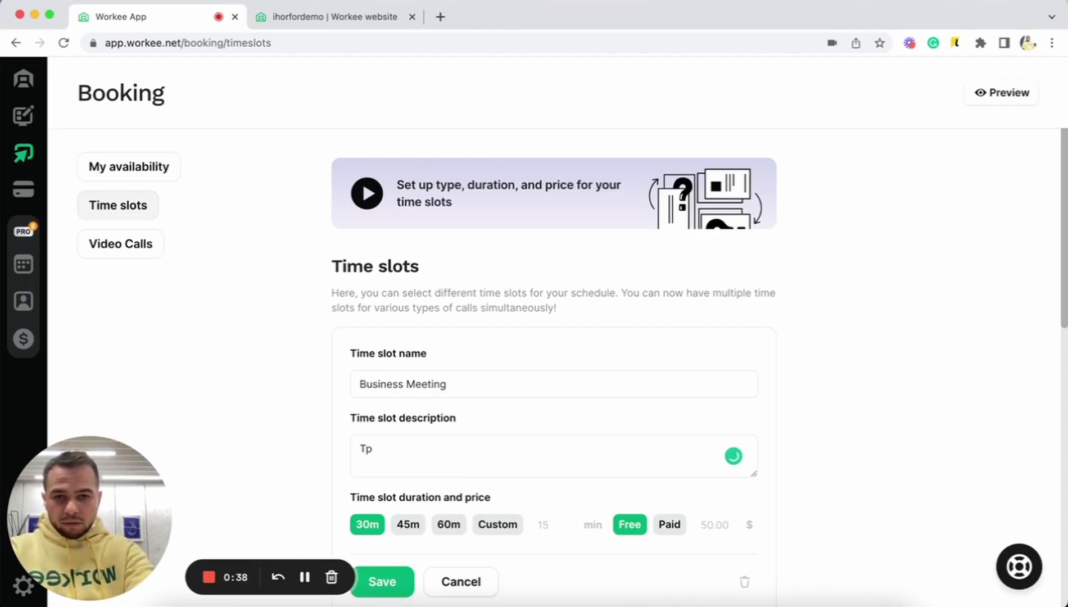
key(BackSpace)
key(BackSpace)
text(o sh)
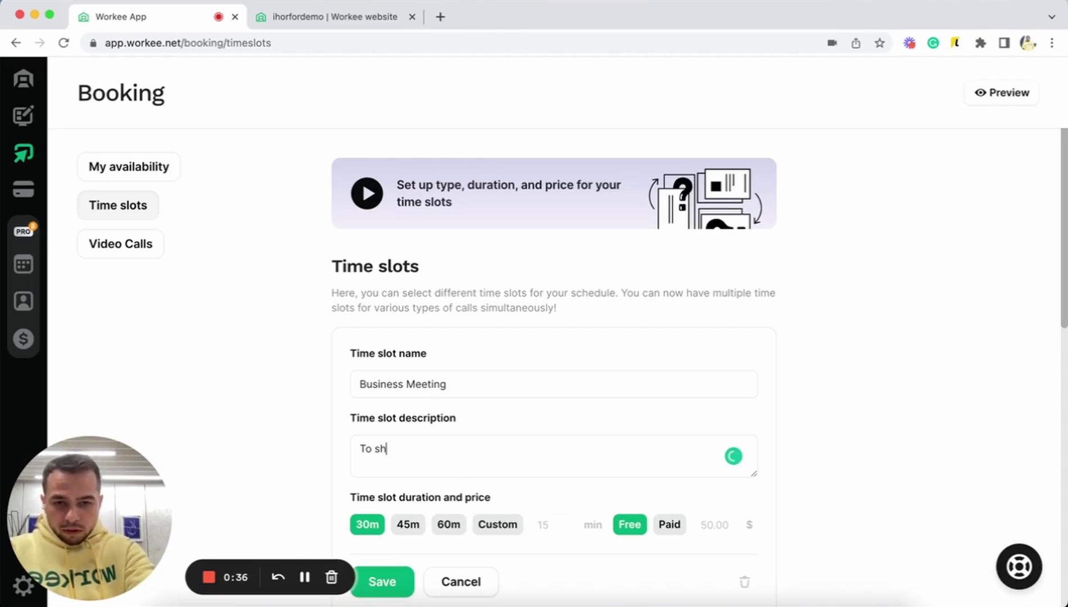
text(ow my skills to you)
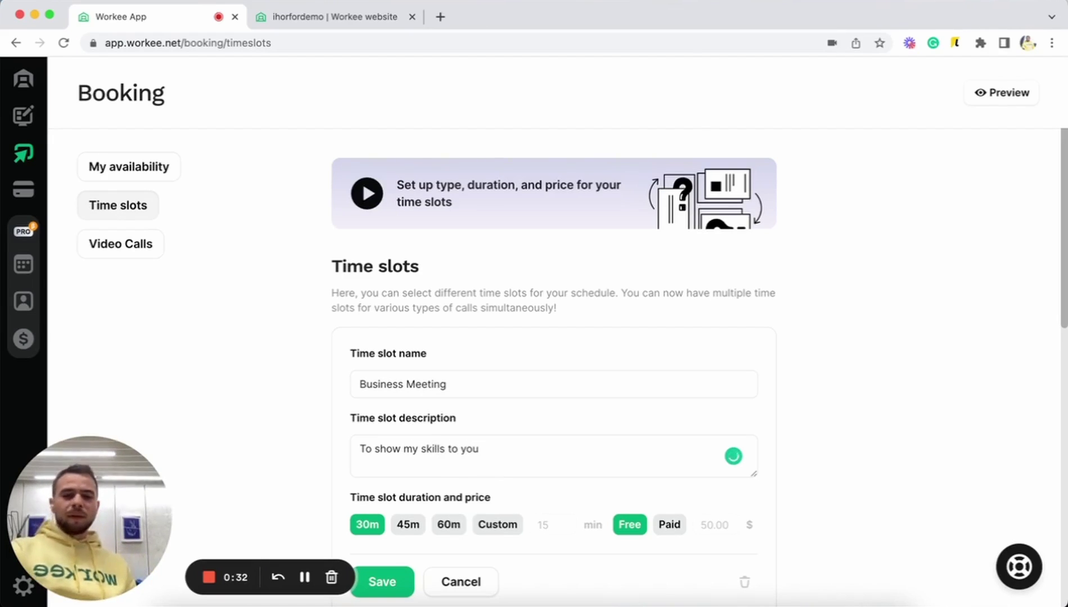
- Set the slot's custom duration to 50 minutes and save it
scroll(554, 496, down, 2)
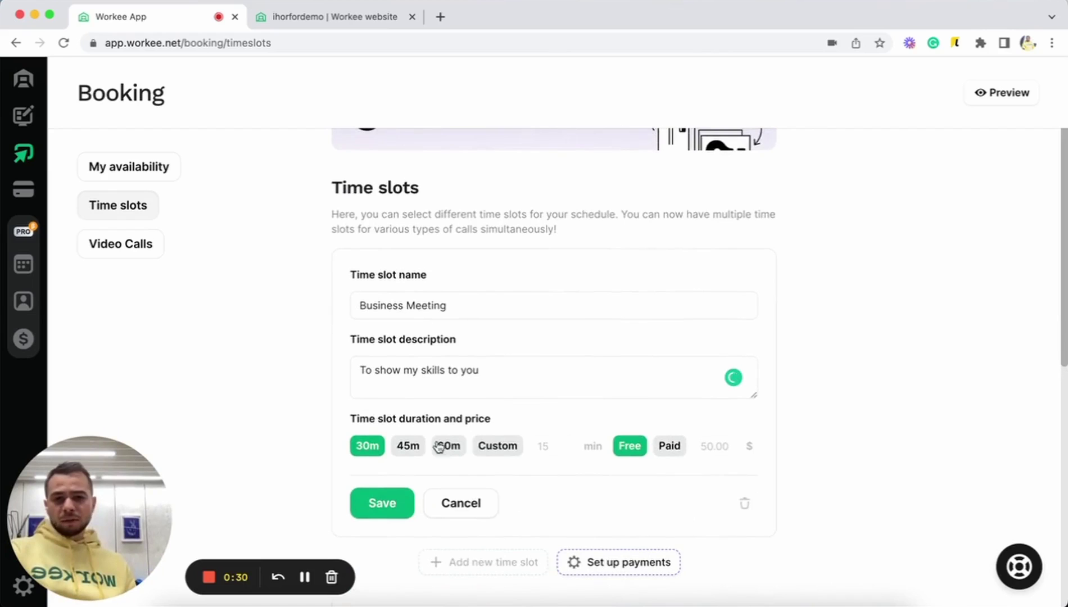
click(562, 440)
text(50)
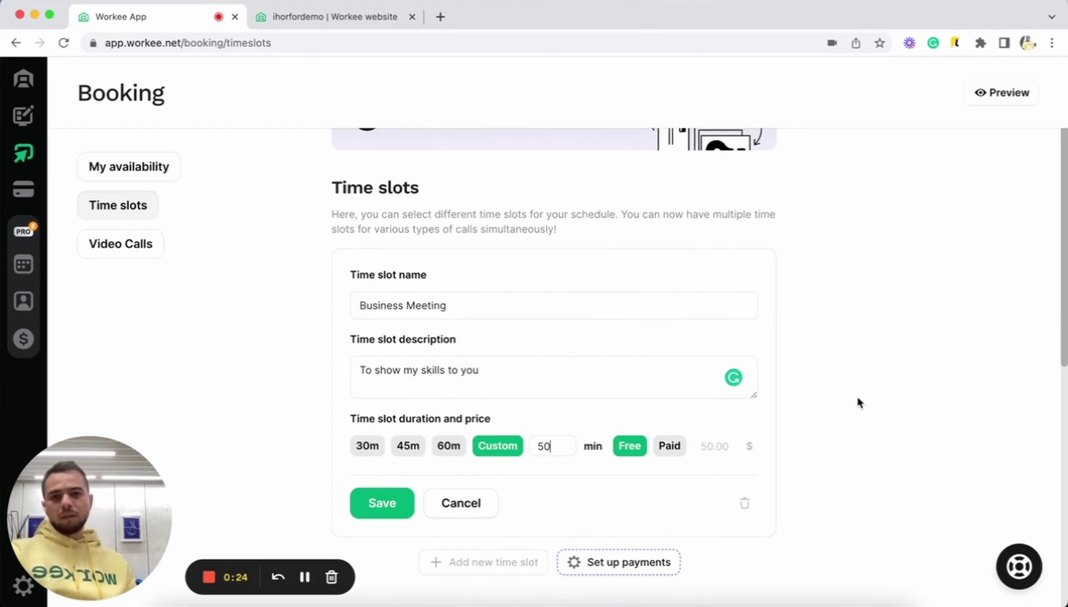
scroll(858, 402, down, 2)
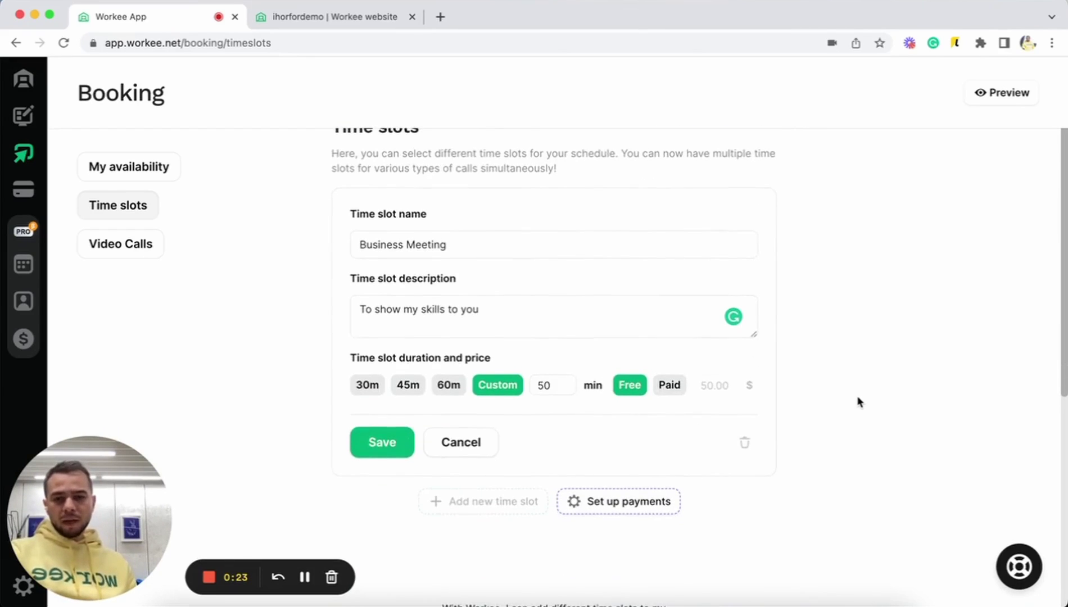
click(393, 445)
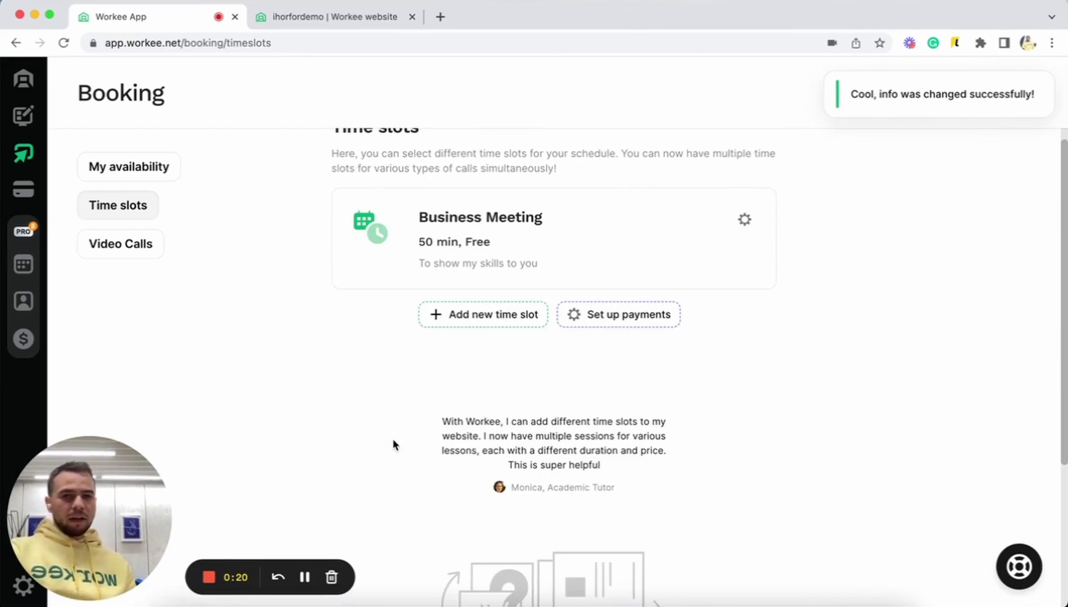
scroll(393, 443, up, 3)
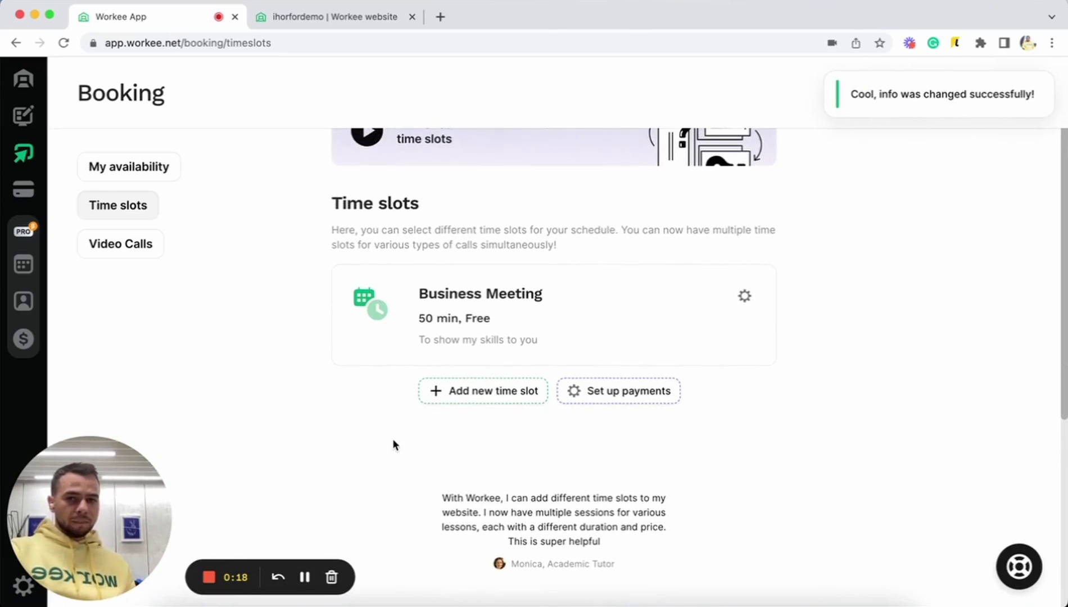
- Review the My availability, Time slots and Video Calls tabs, ending on Workee calls as default
click(127, 174)
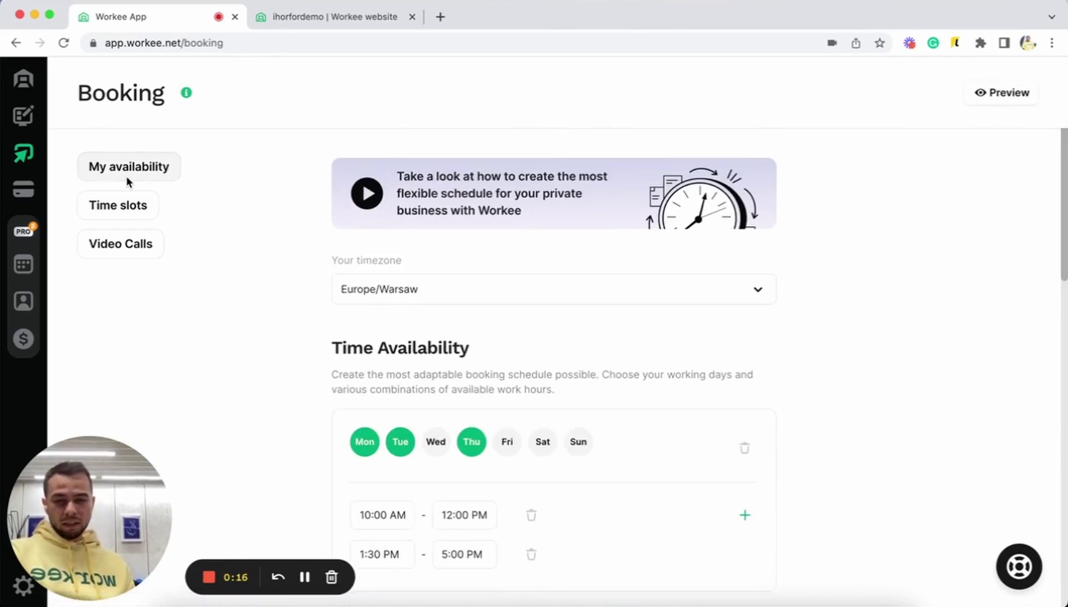
scroll(325, 365, down, 3)
click(136, 246)
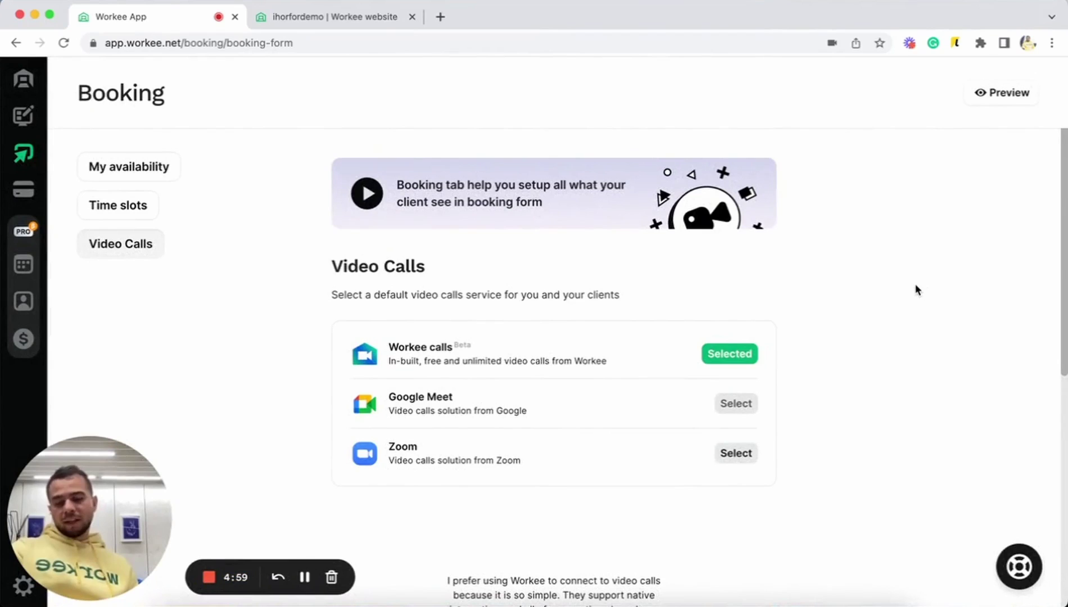
scroll(917, 290, down, 1)
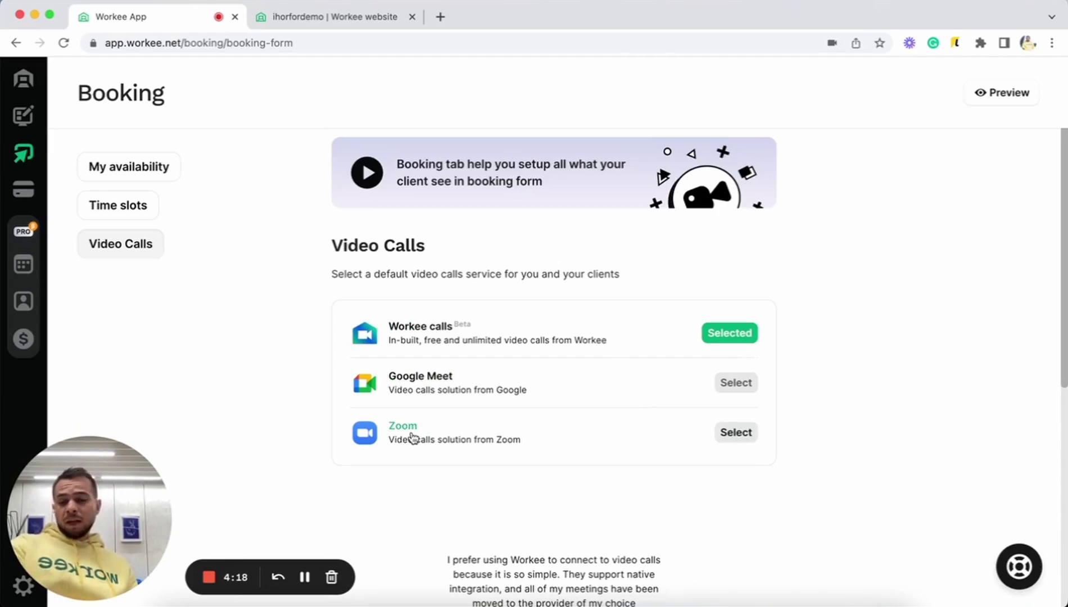
scroll(411, 432, down, 1)
scroll(410, 431, up, 2)
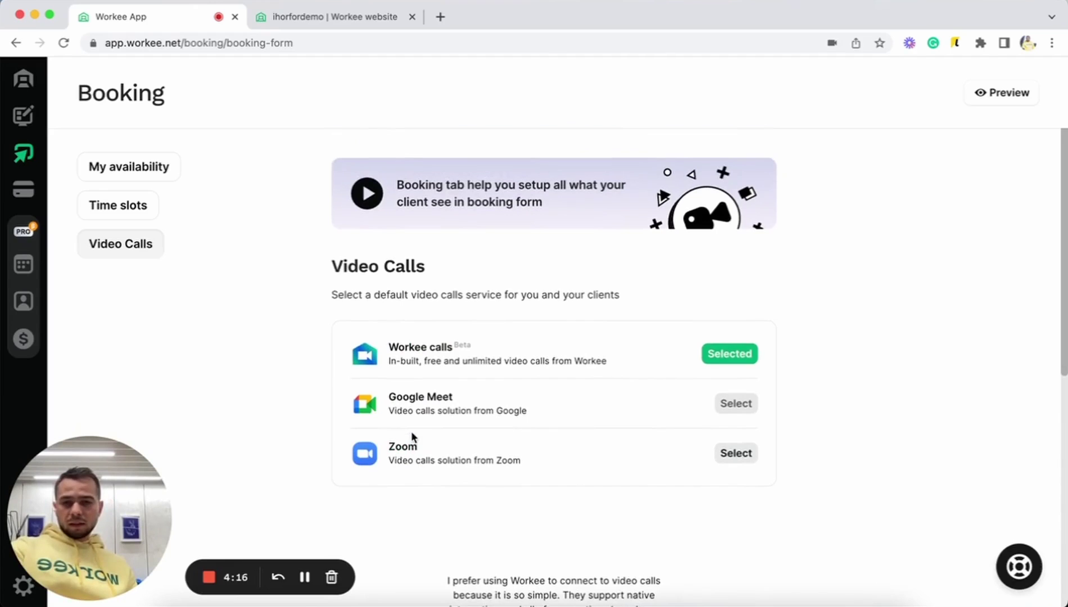
click(145, 162)
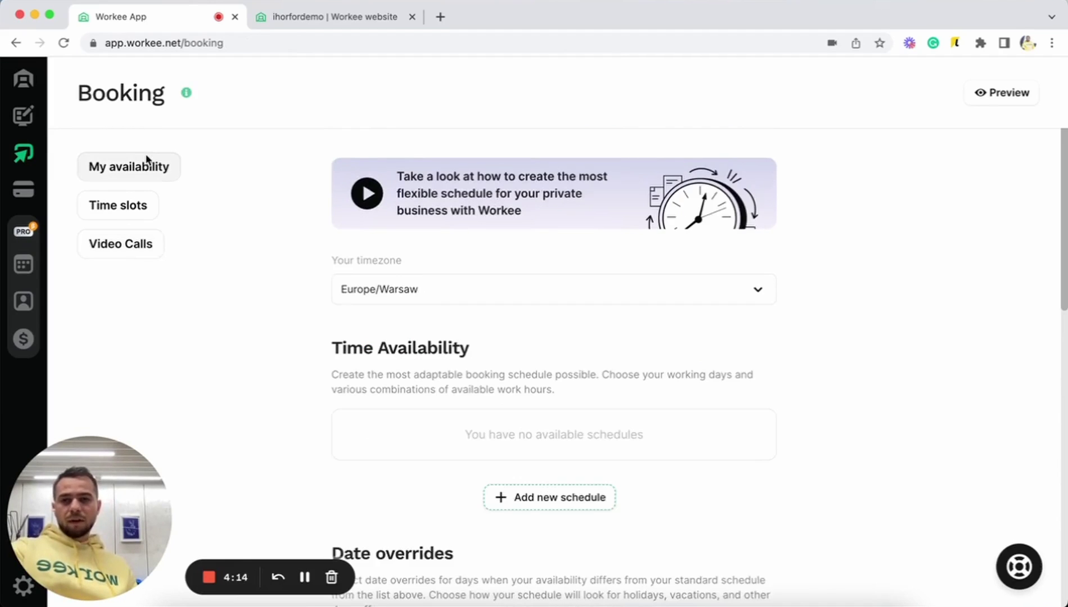
click(114, 206)
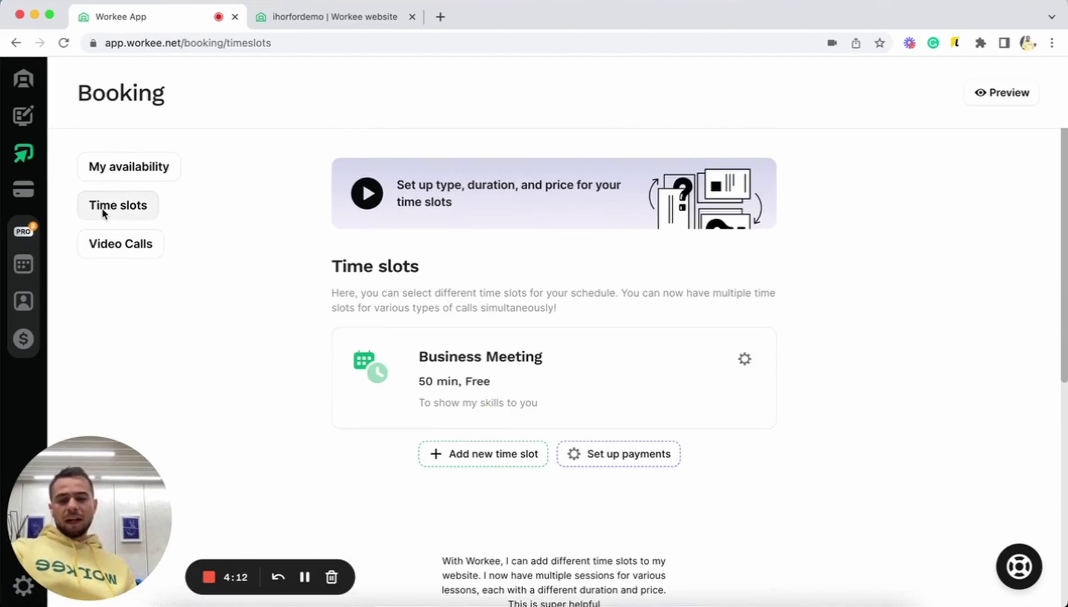
scroll(389, 377, down, 1)
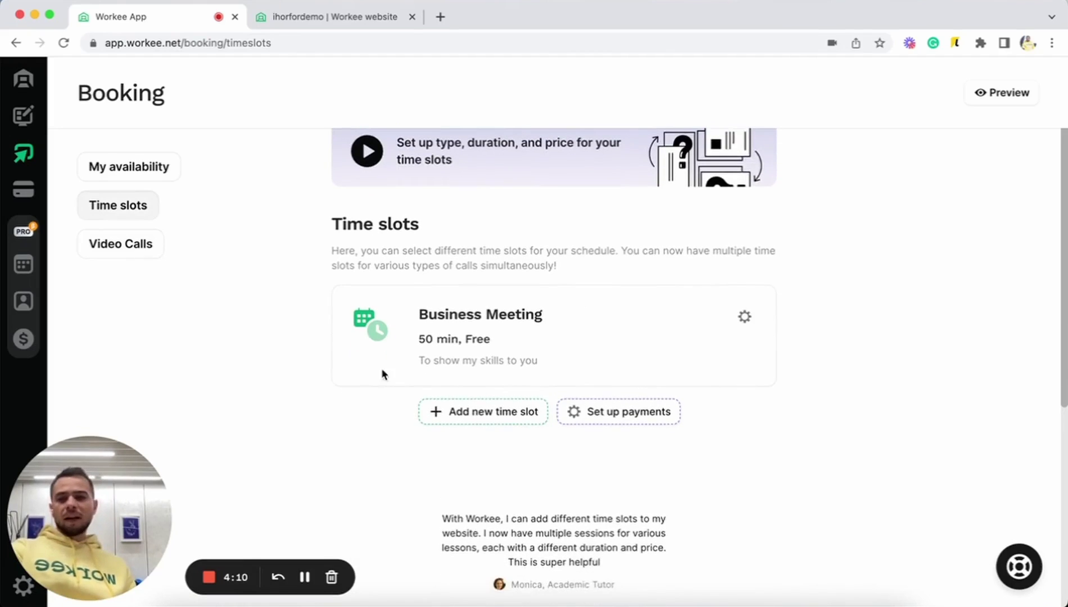
click(136, 247)
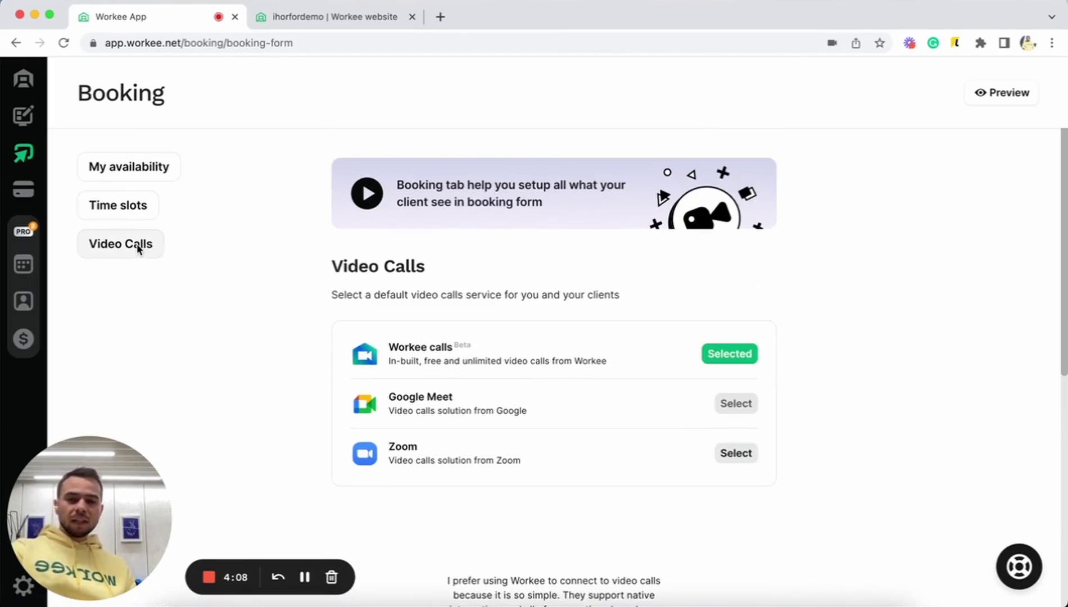
- Go to the Website page, close the About section settings and hide the content panel
click(21, 119)
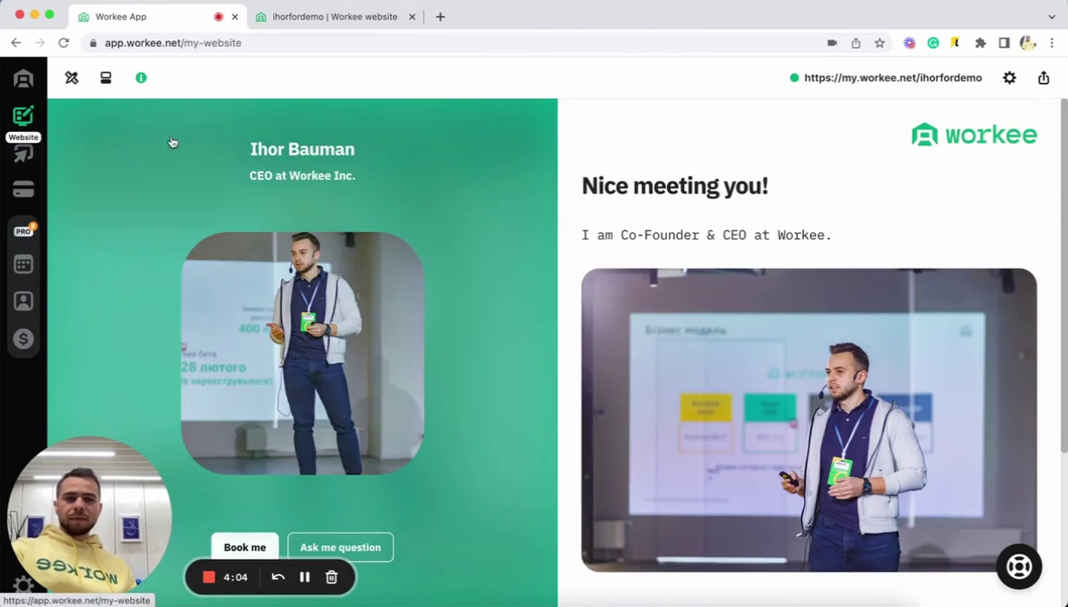
click(885, 172)
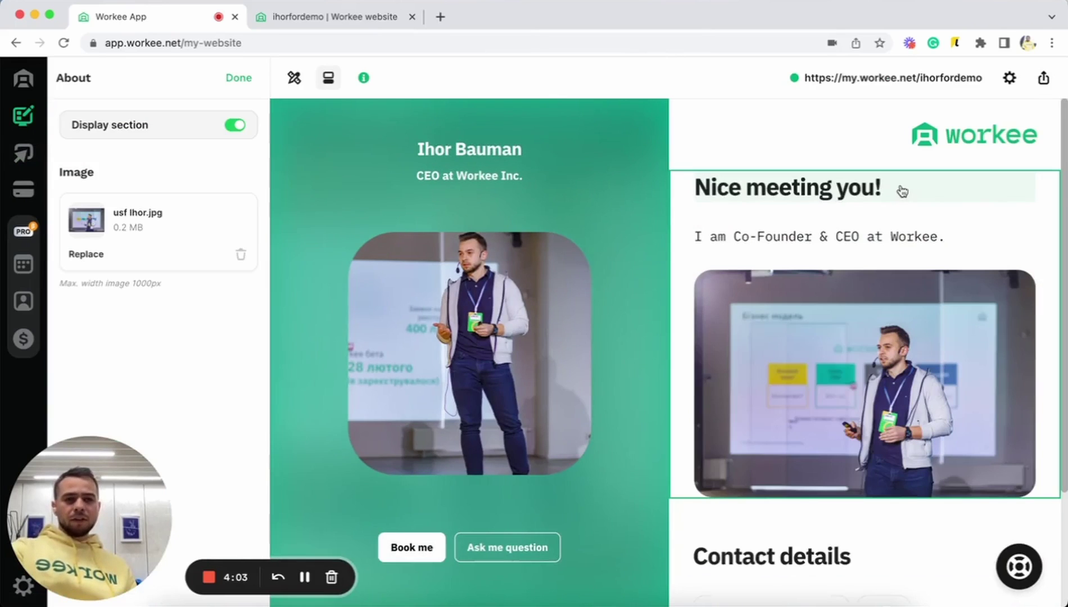
click(241, 80)
click(245, 78)
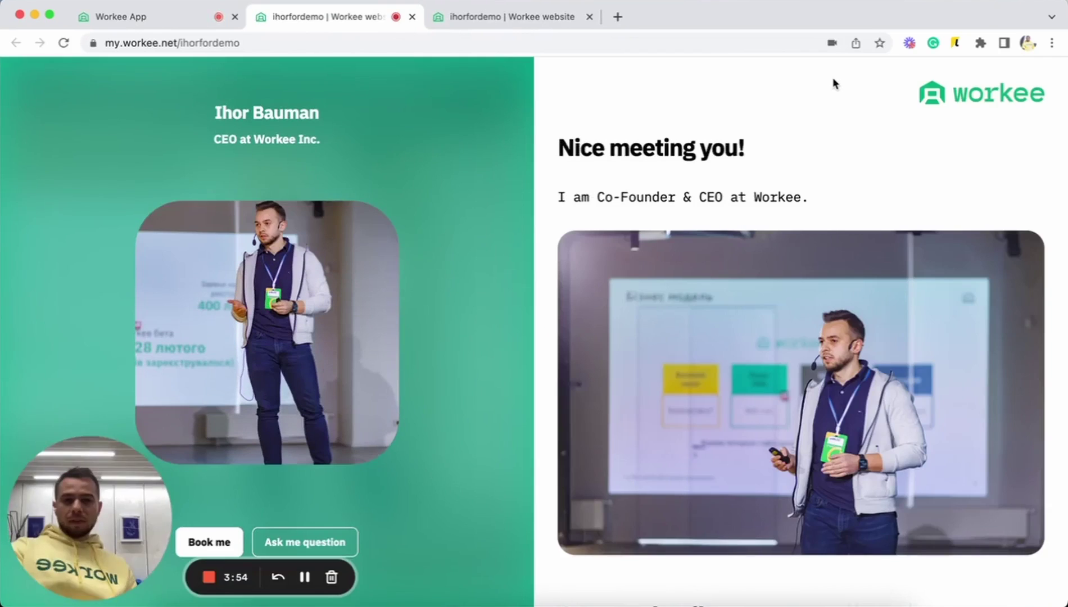
scroll(622, 281, down, 2)
scroll(622, 281, up, 2)
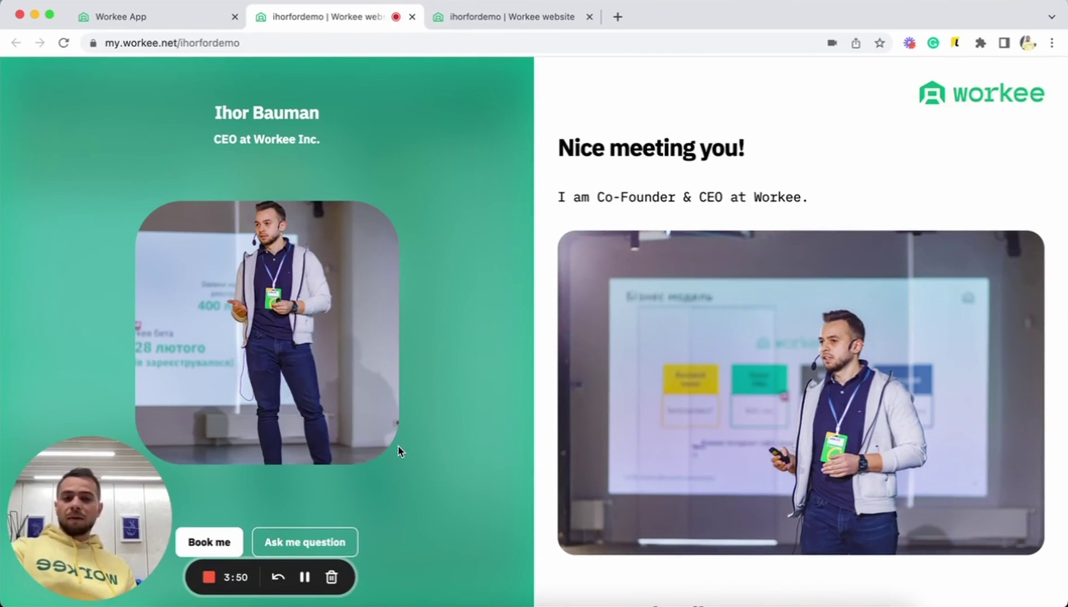
- From the live site, book a Business Meeting for Thursday, 6 October 2022 at 10:00 am
click(200, 543)
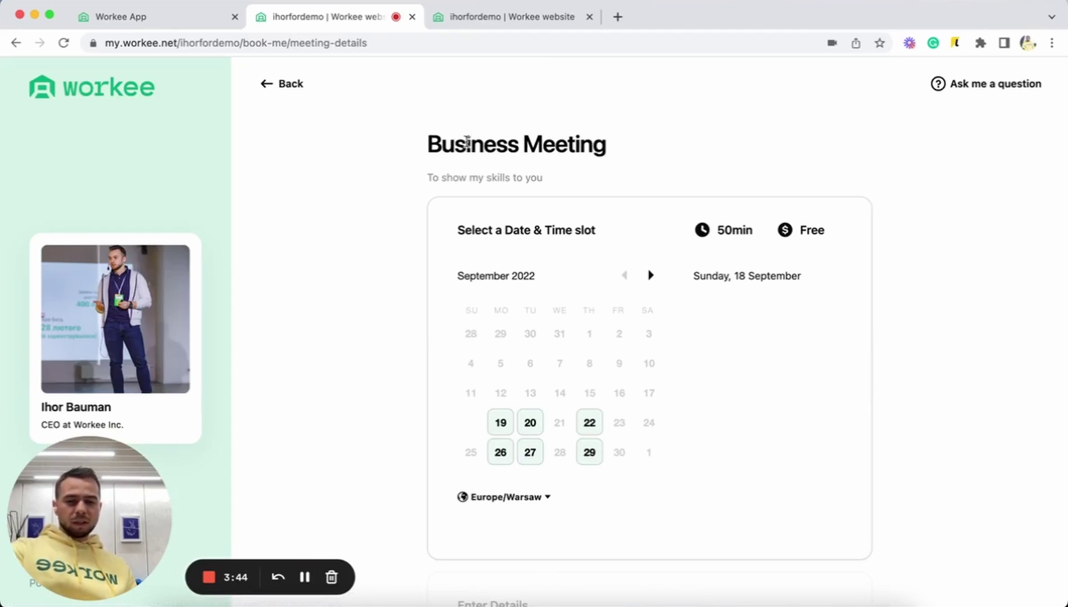
drag(523, 143, 568, 142)
click(678, 127)
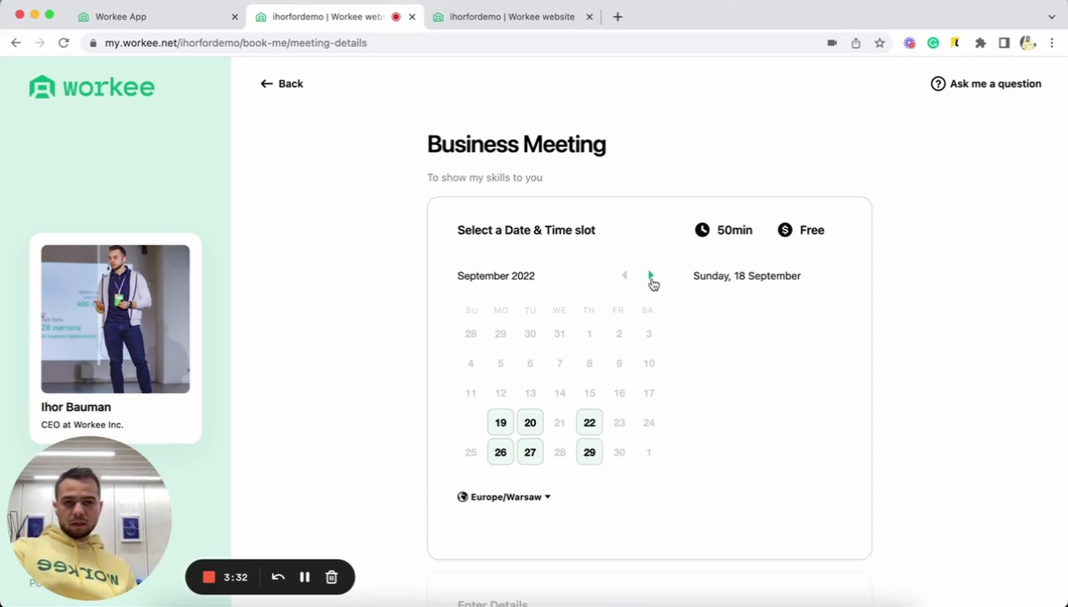
click(651, 277)
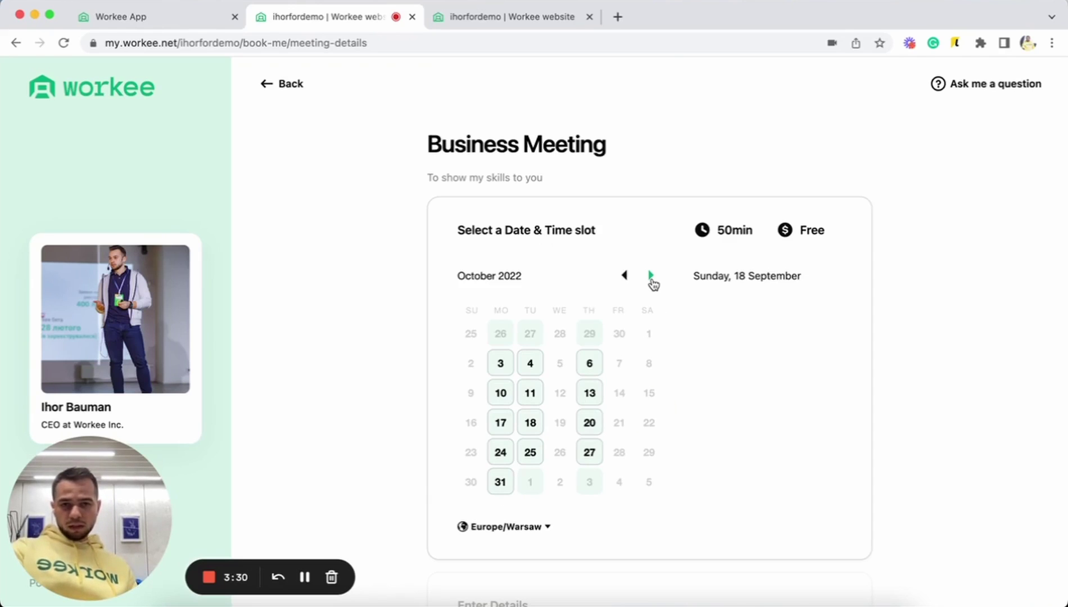
click(589, 374)
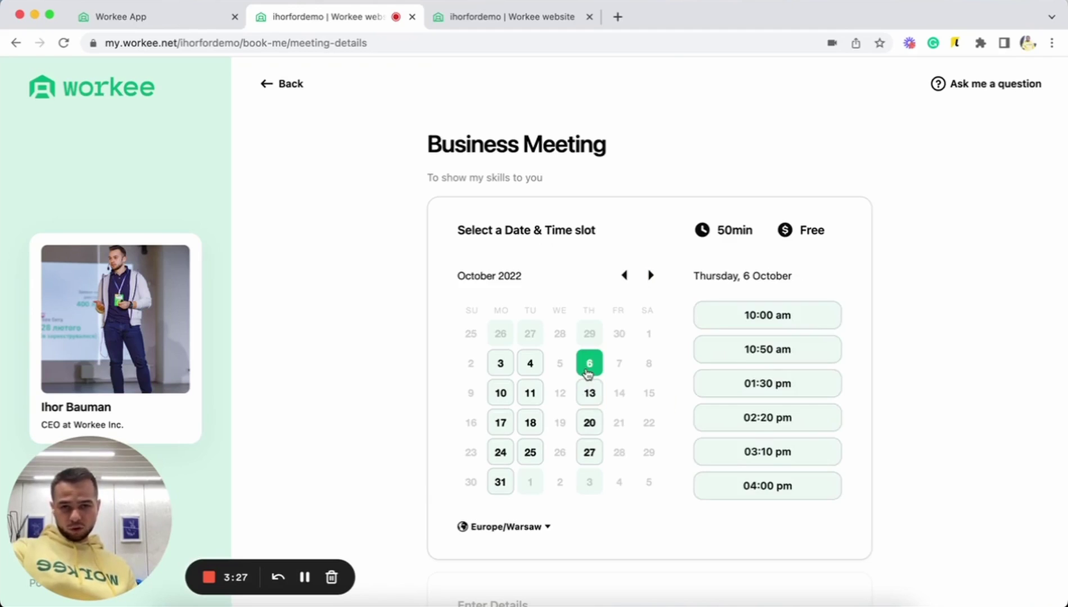
click(756, 327)
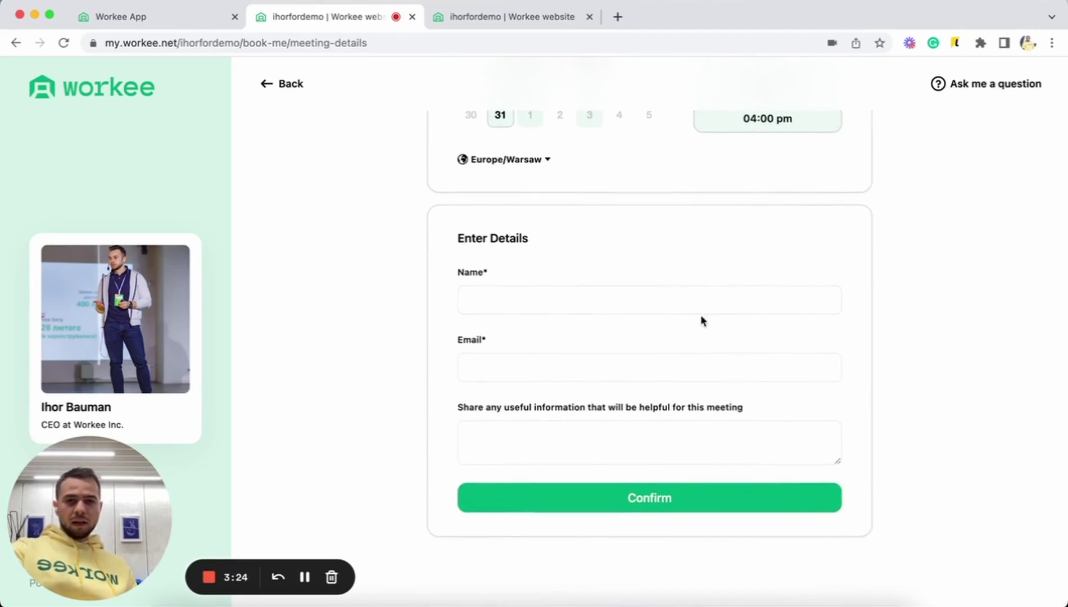
- Enter the test guest's name and e-mail address in the booking form, correcting typos
click(692, 305)
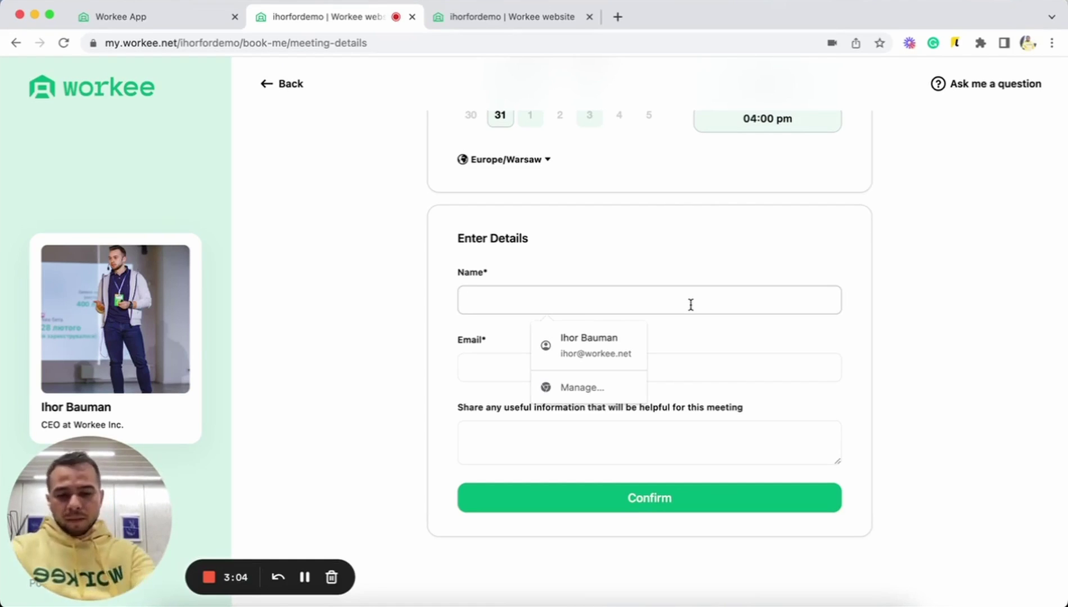
text(Test )
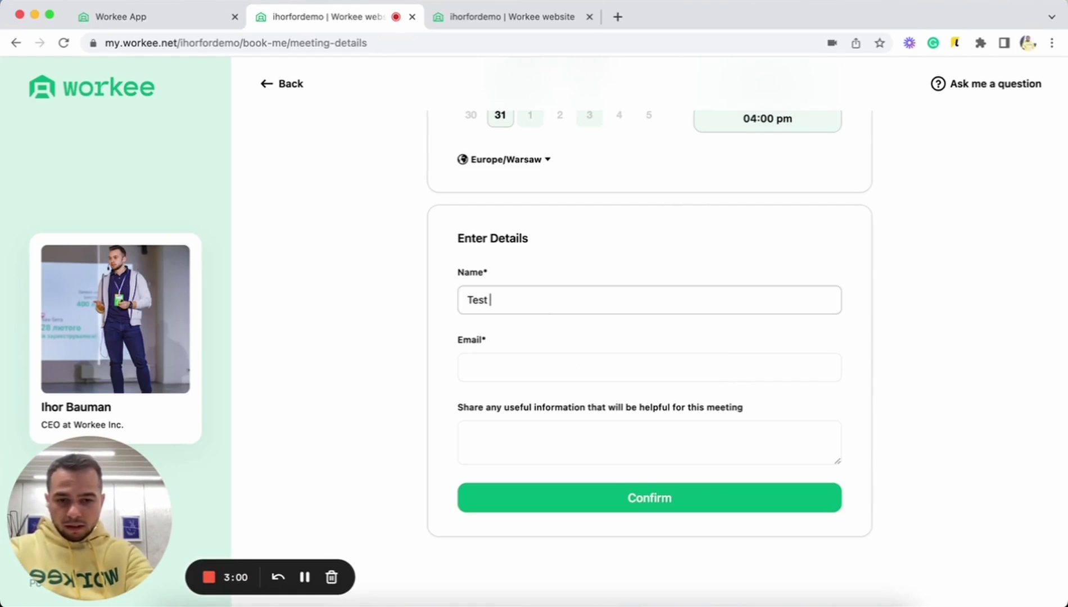
text(Jone)
click(468, 367)
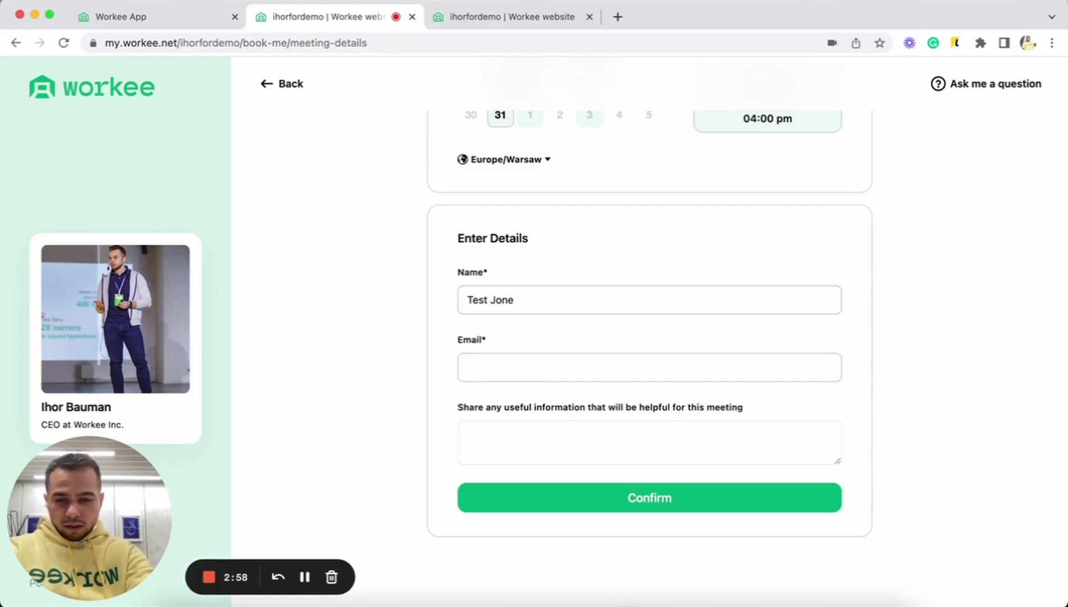
text(test@)
text(ajsnma)
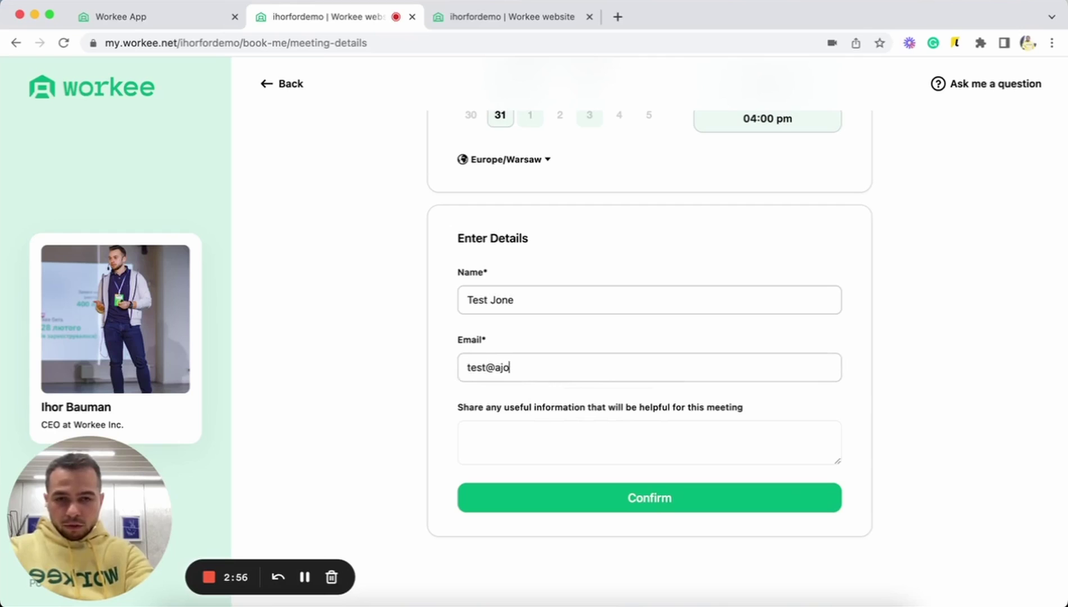
key(BackSpace)
key(BackSpace)
key(BackSpace)
key(BackSpace)
key(BackSpace)
text(jsn)
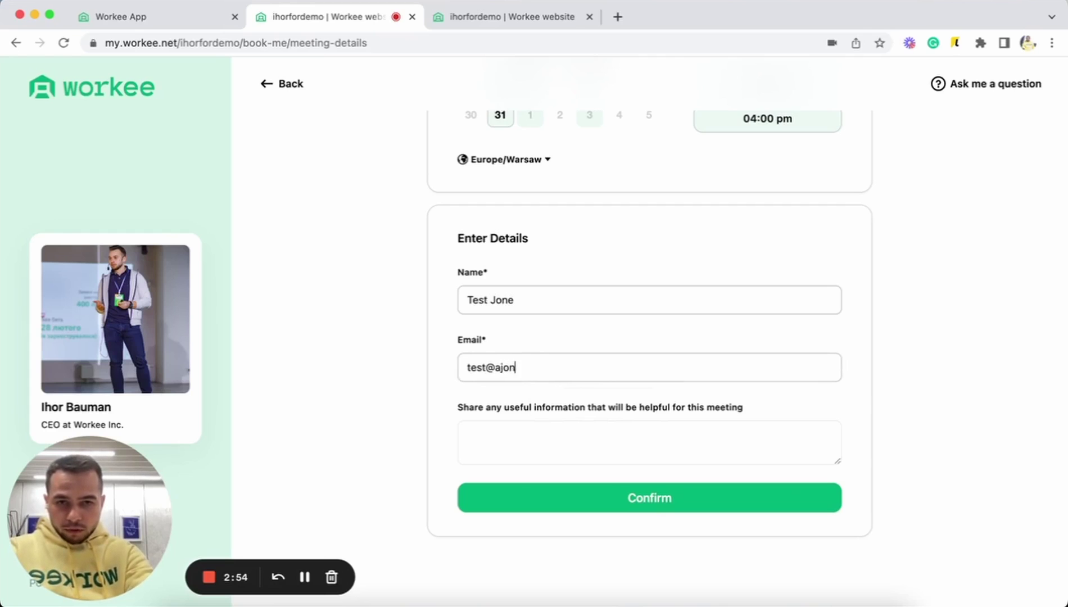
key(BackSpace)
key(BackSpace)
key(BackSpace)
key(BackSpace)
text(jone)
key(BackSpace)
key(BackSpace)
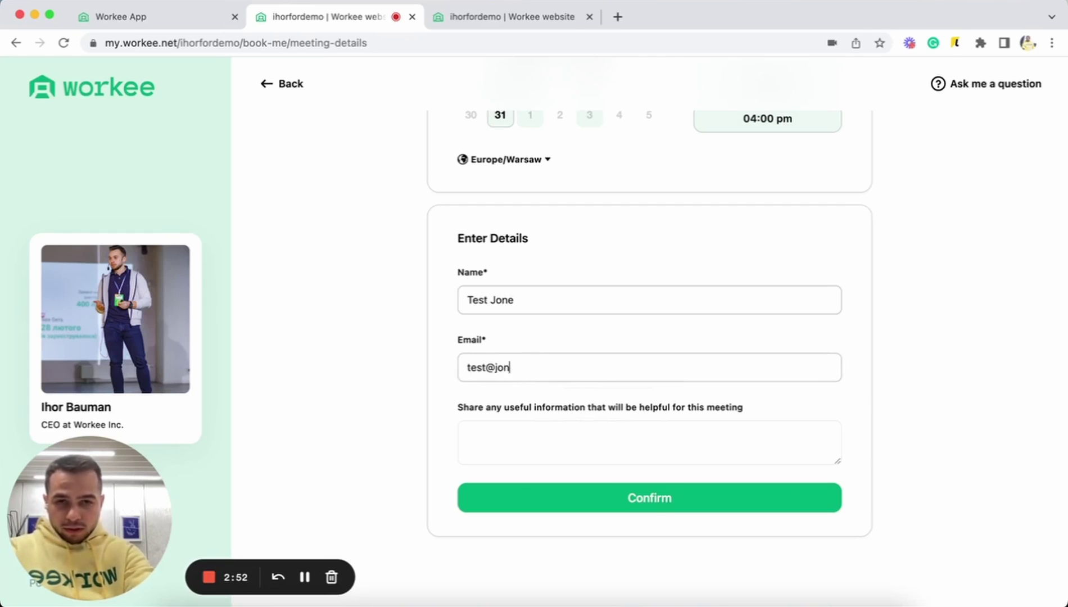
text(ne.copm)
key(BackSpace)
key(BackSpace)
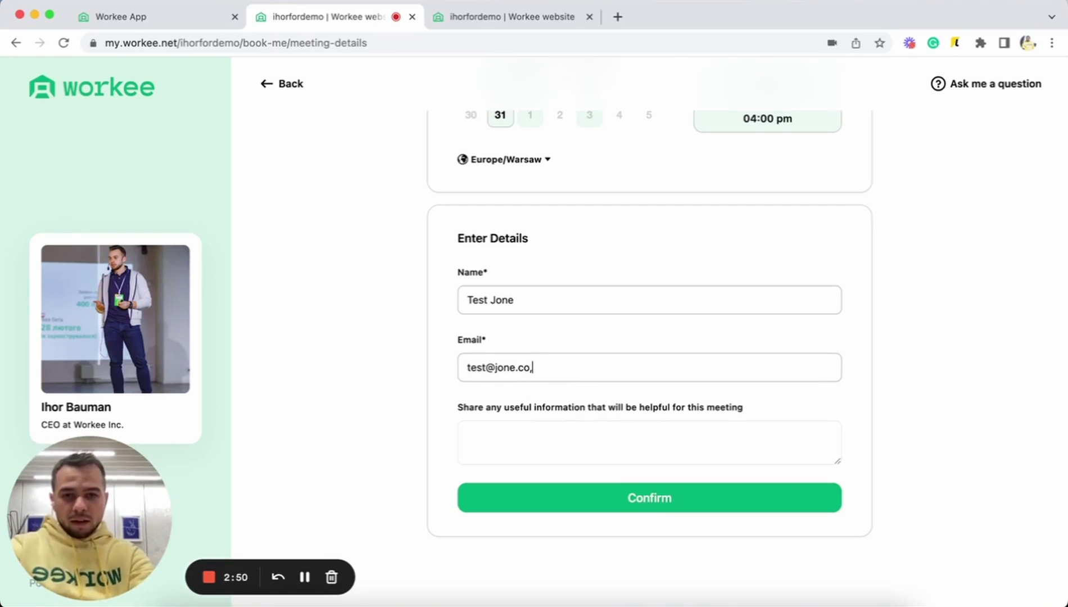
text(m)
- Add the note 'test meeting' and confirm the booking
key(Tab)
text(tes)
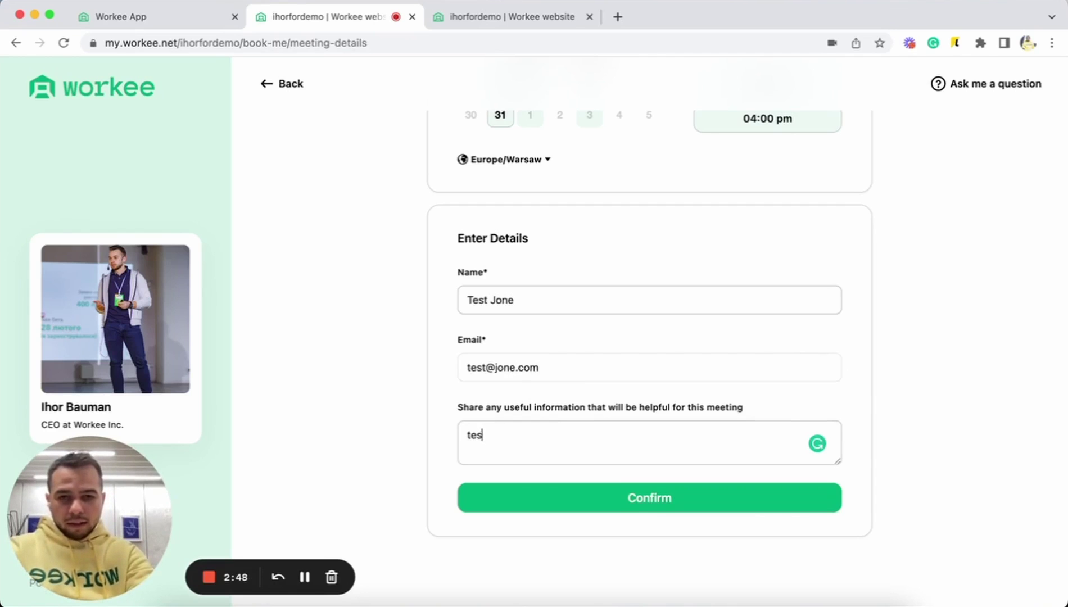
text(t meeting)
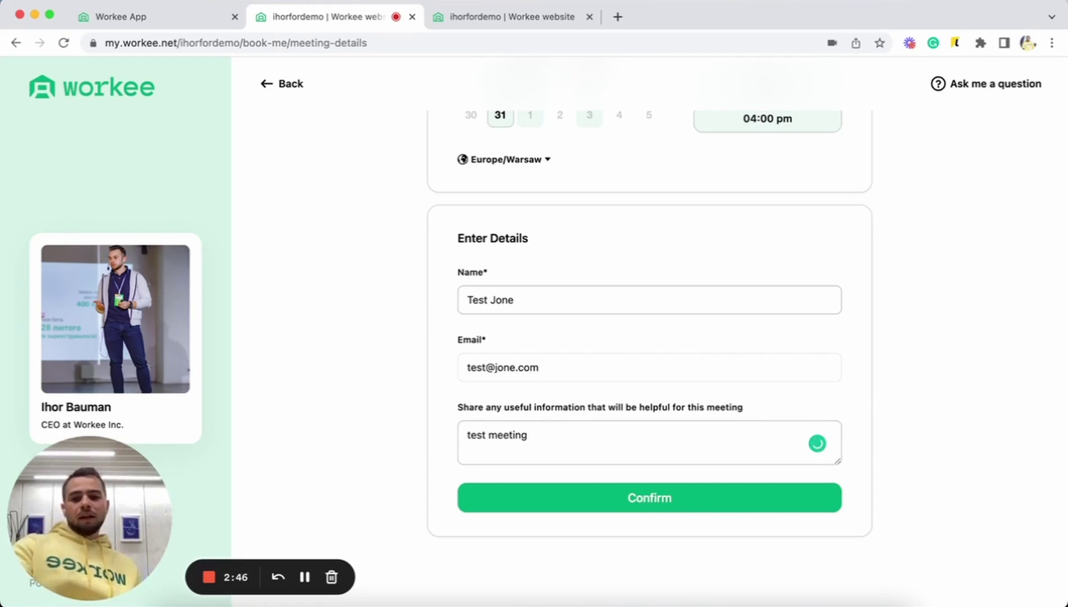
click(662, 489)
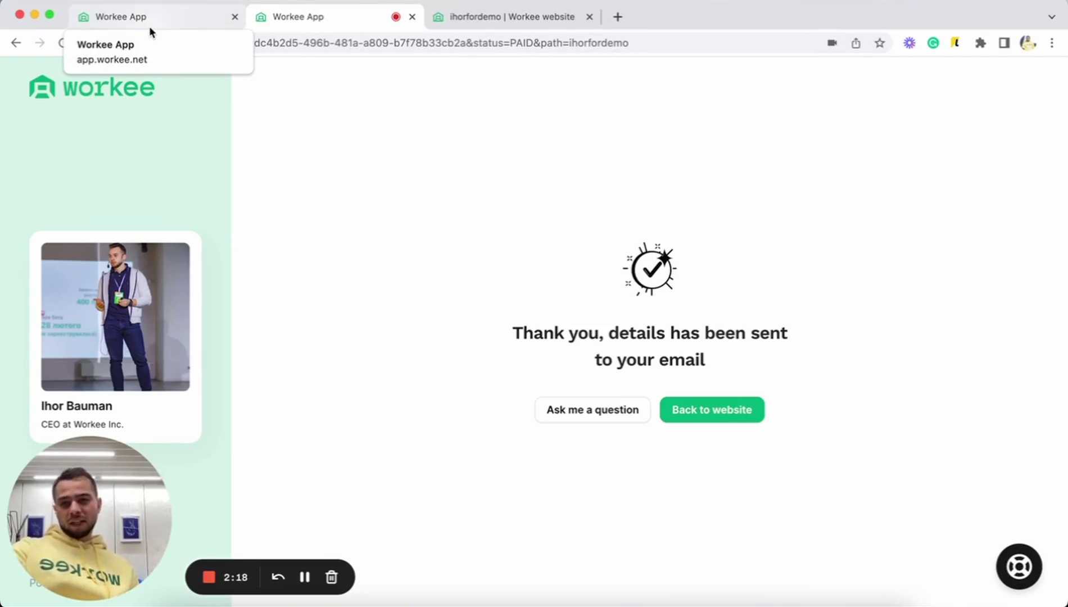
- Switch back to the Workee App tab with the website editor
click(150, 28)
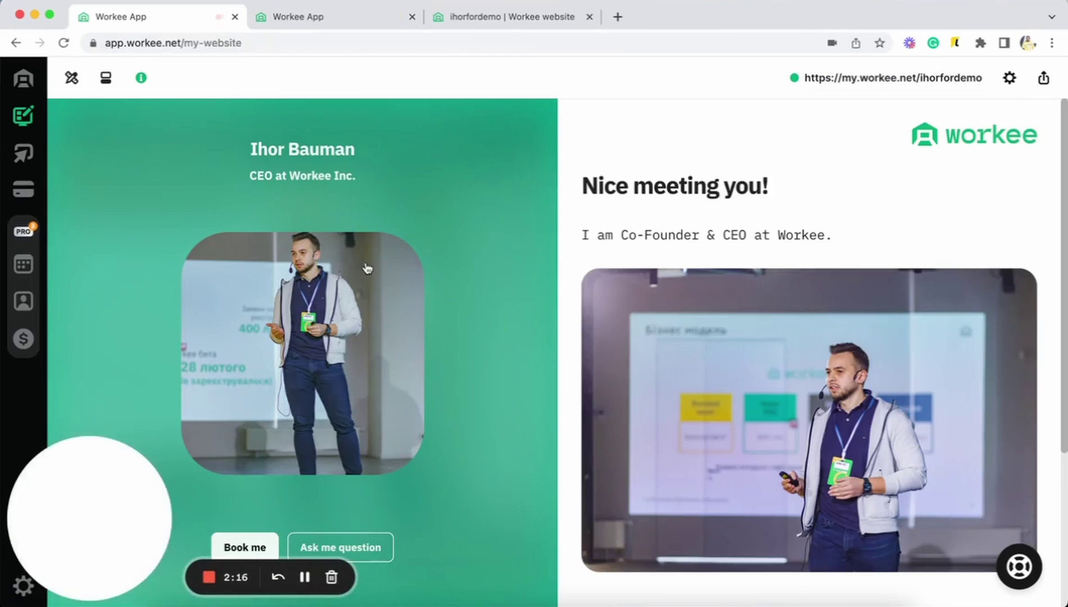
- Review the 6 October test booking's details in Meetings, then return to the Website page
click(28, 265)
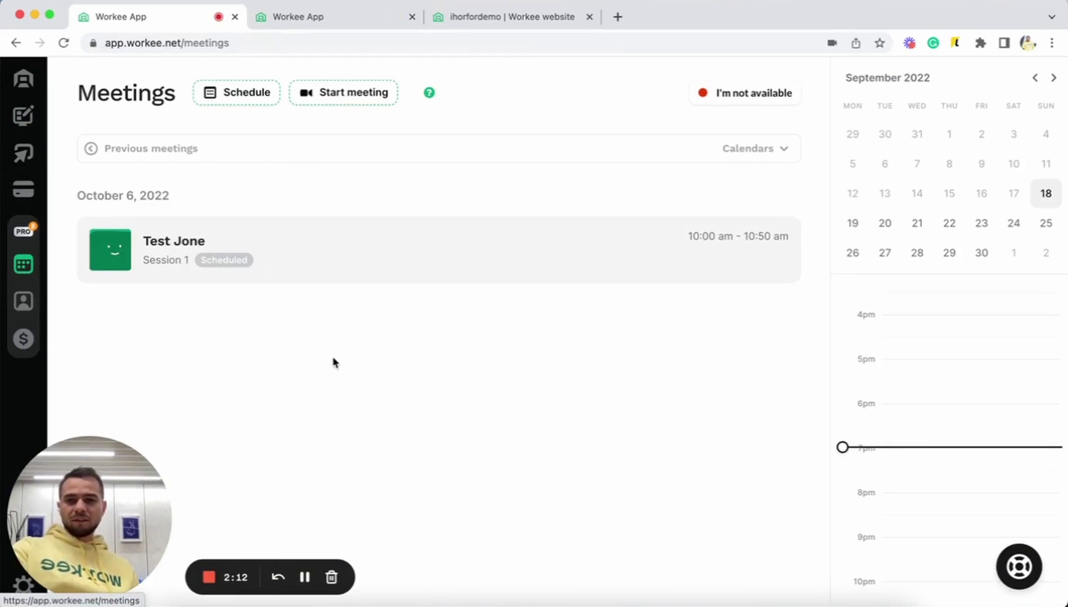
click(299, 278)
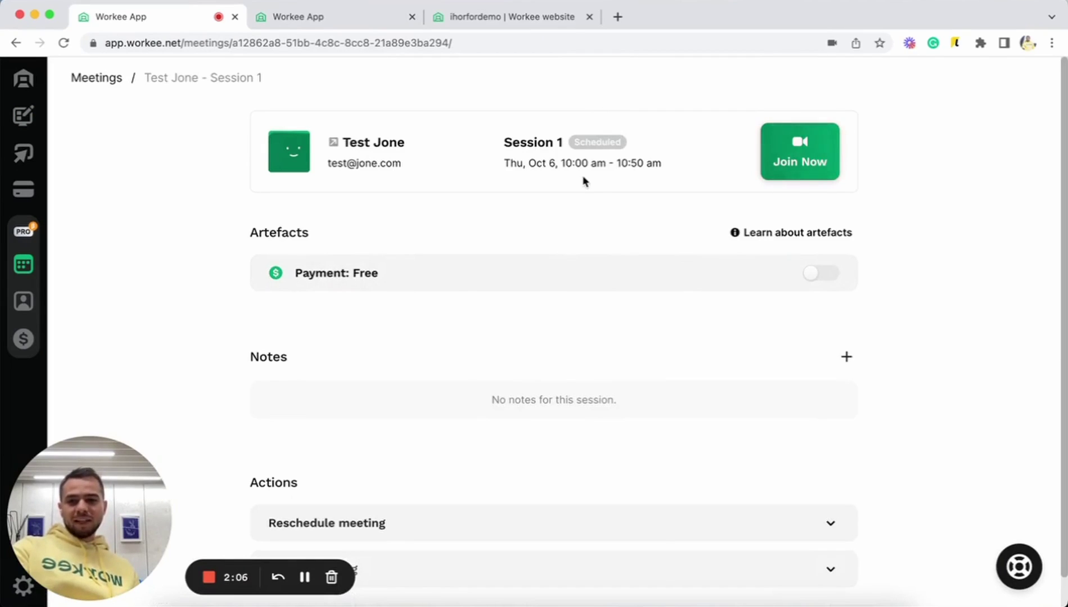
click(26, 116)
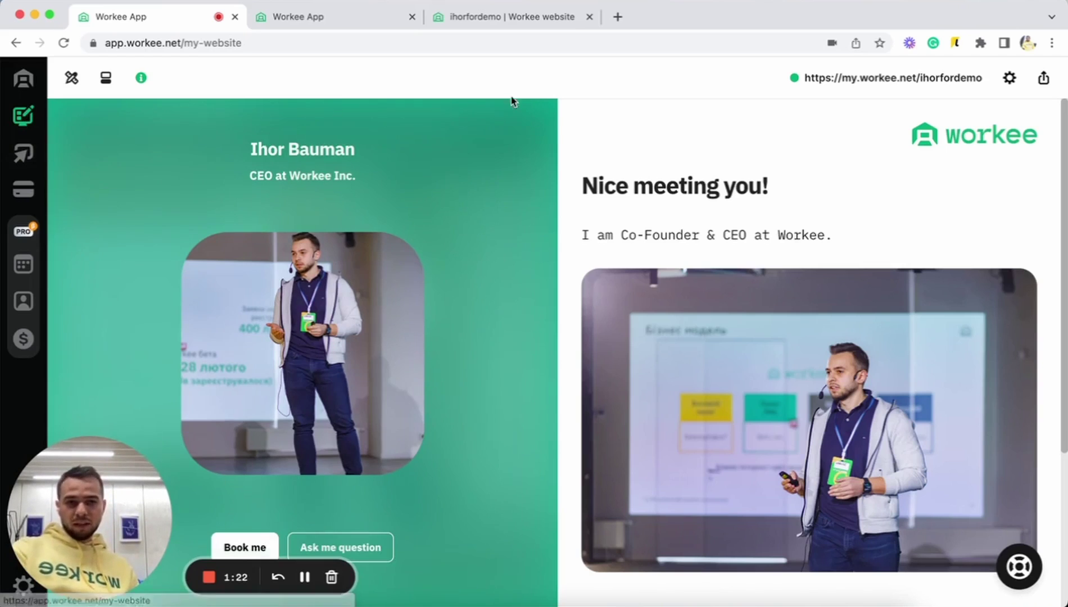
scroll(582, 200, down, 4)
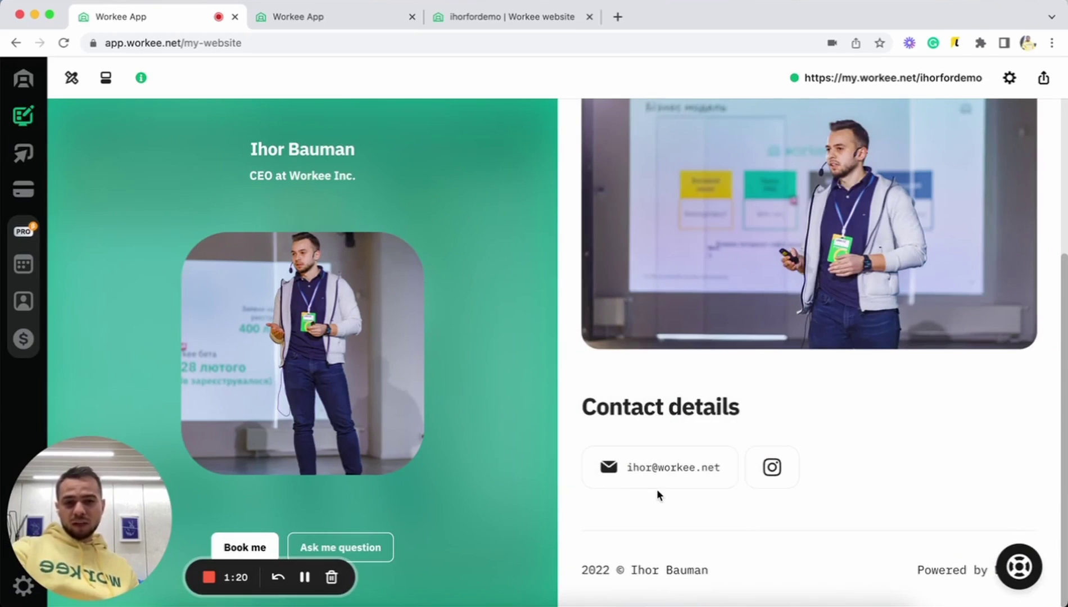